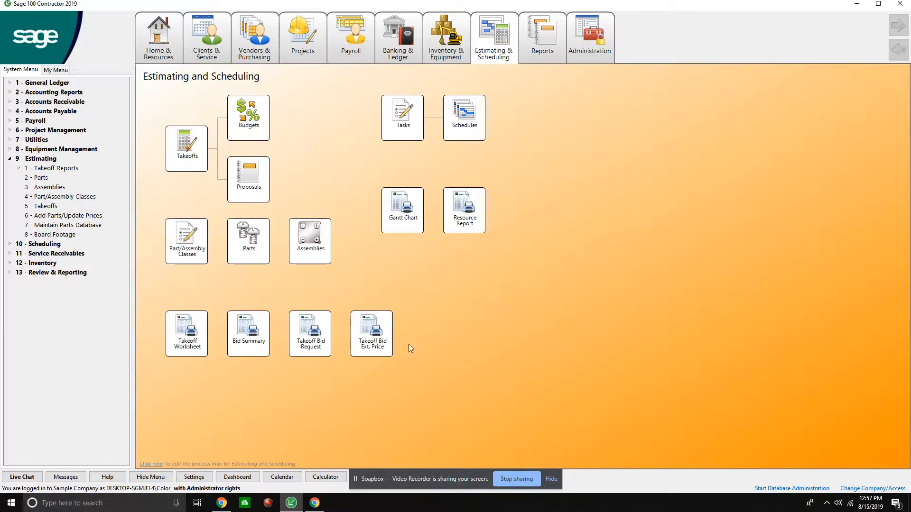
# - Open the takeoff for job 225 and check its bid item and phase choices
pyautogui.click(193, 161)
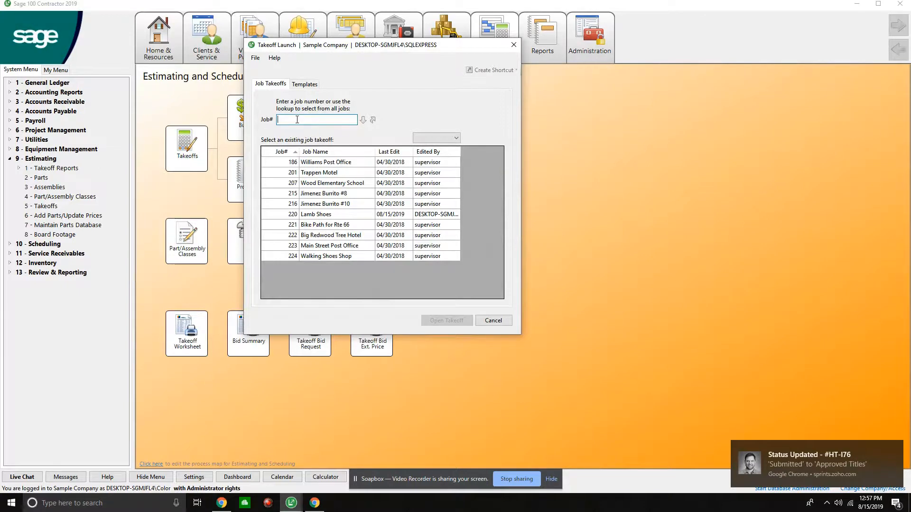
pyautogui.write('225')
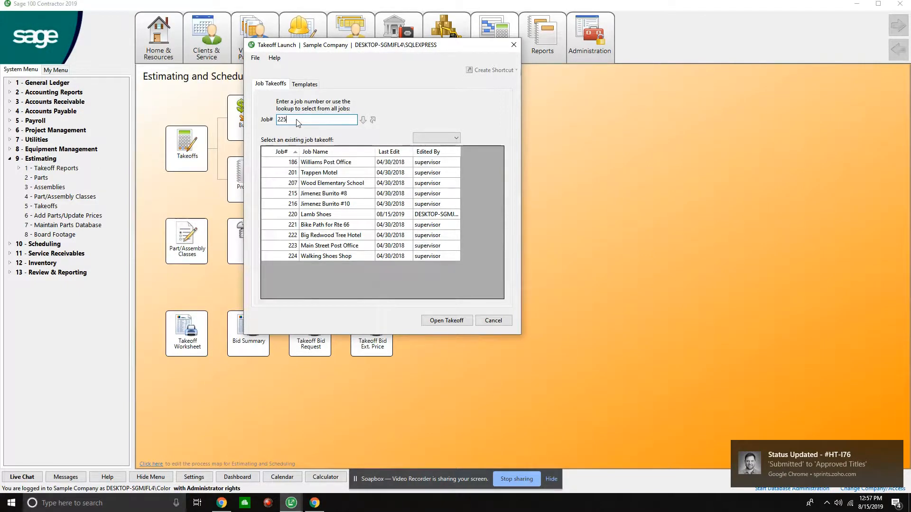
pyautogui.press('Return')
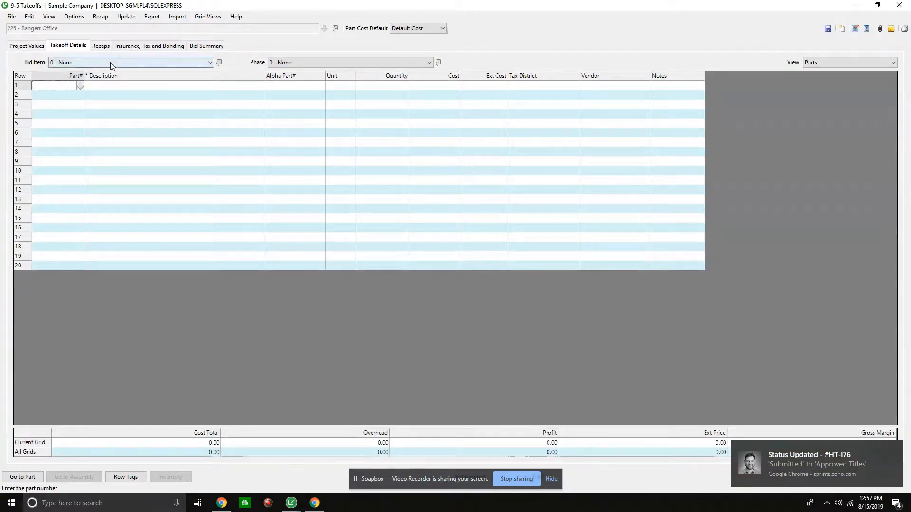
pyautogui.click(141, 63)
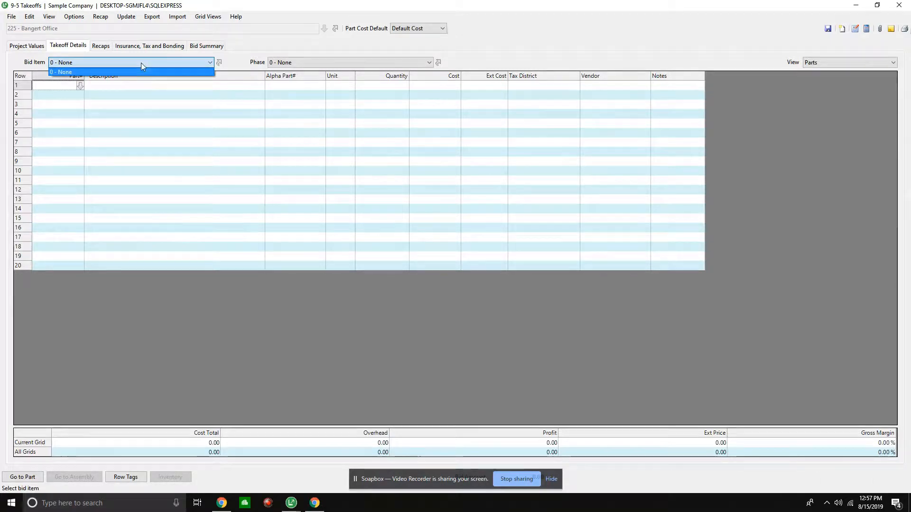
pyautogui.click(291, 64)
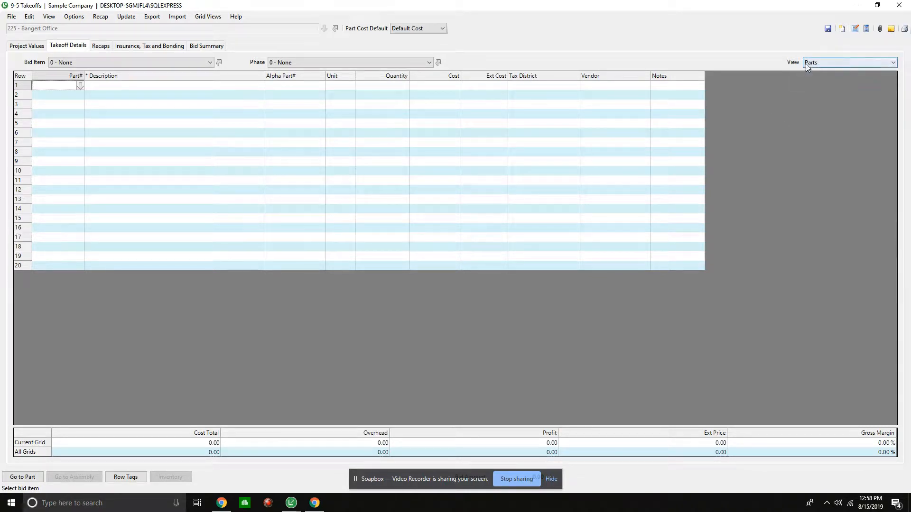
pyautogui.click(199, 17)
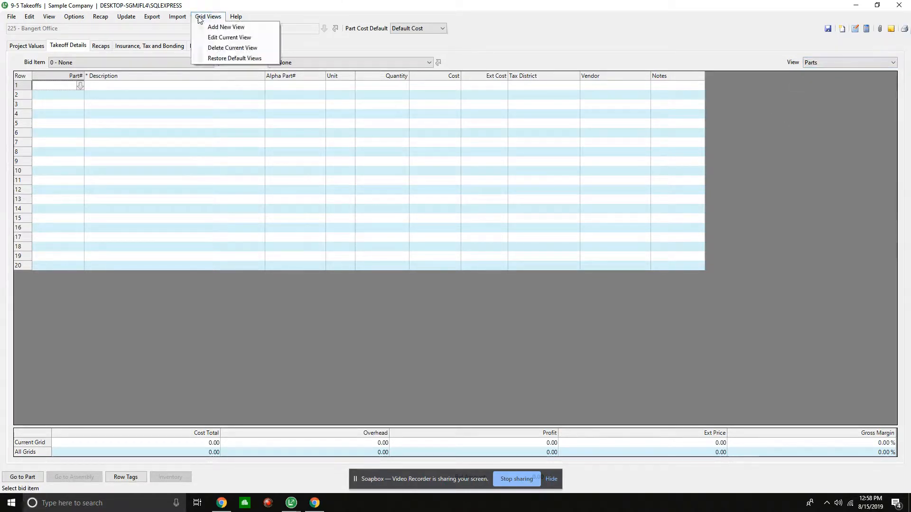
pyautogui.click(223, 25)
pyautogui.click(461, 113)
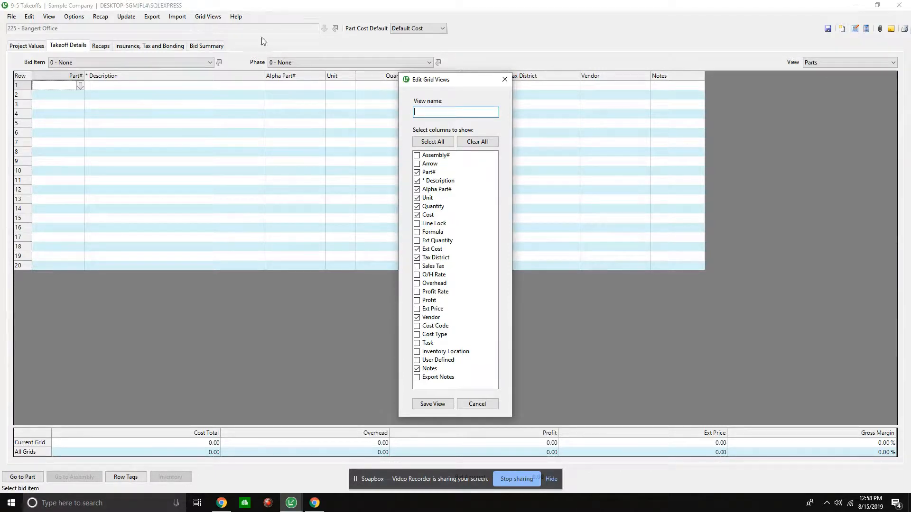
pyautogui.click(472, 404)
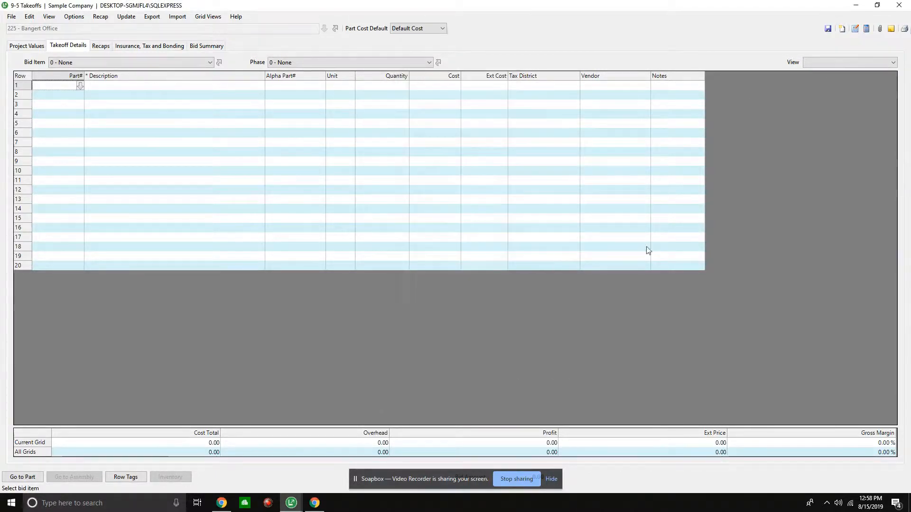
# - Switch the takeoff details grid to the No Assembly view
pyautogui.click(832, 60)
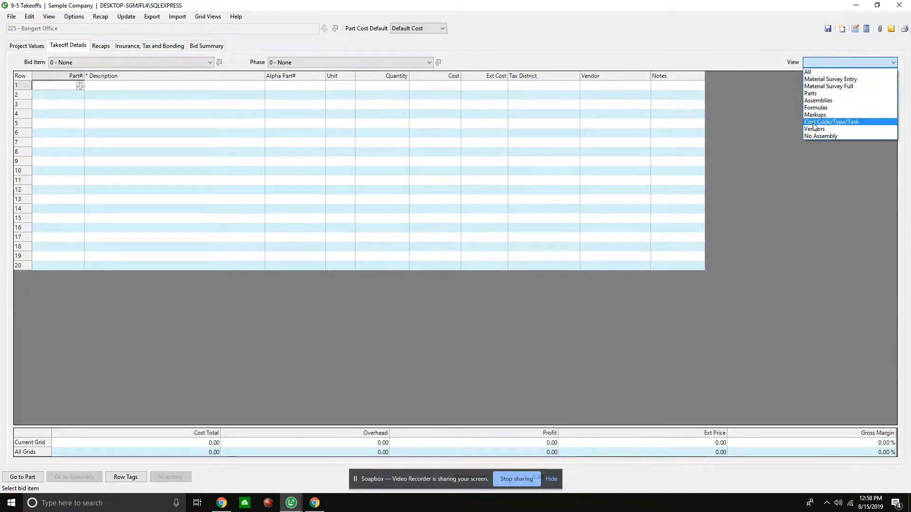
pyautogui.click(810, 136)
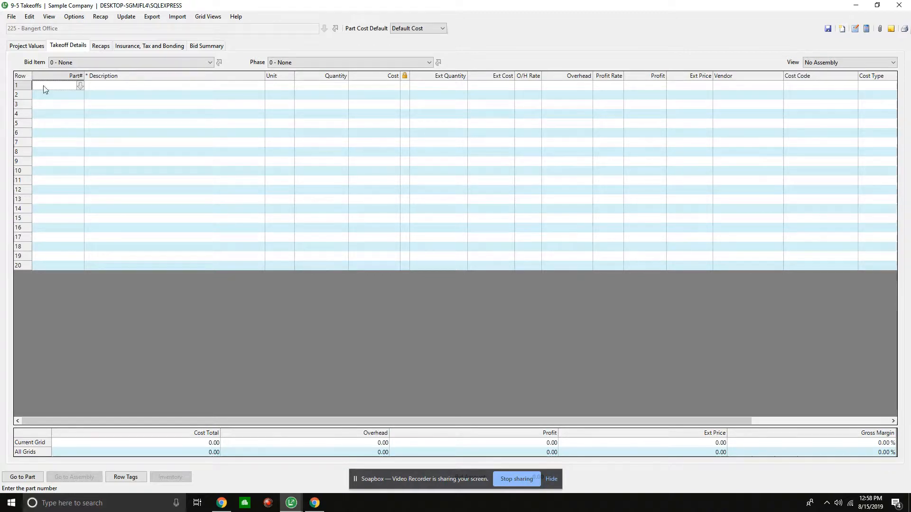
# - Open the job's bid items list and add item 1 with the description General Conditions
pyautogui.click(221, 62)
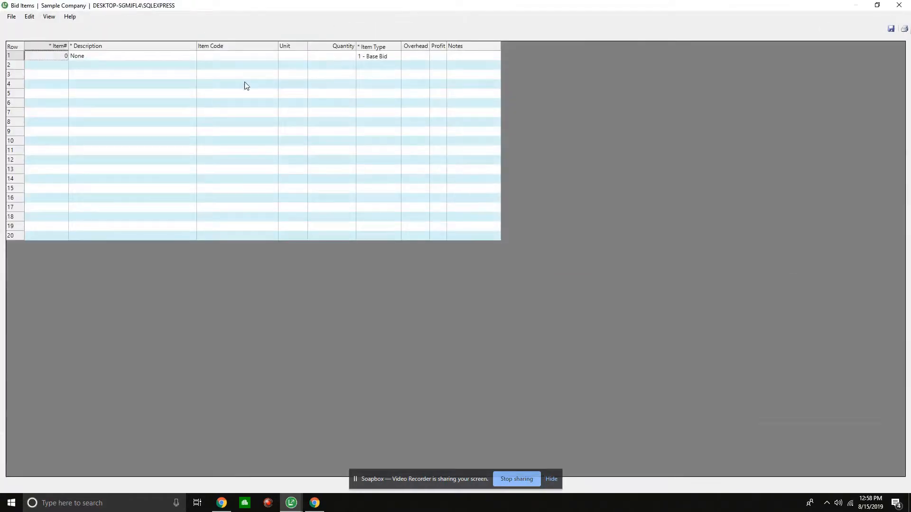
pyautogui.click(52, 67)
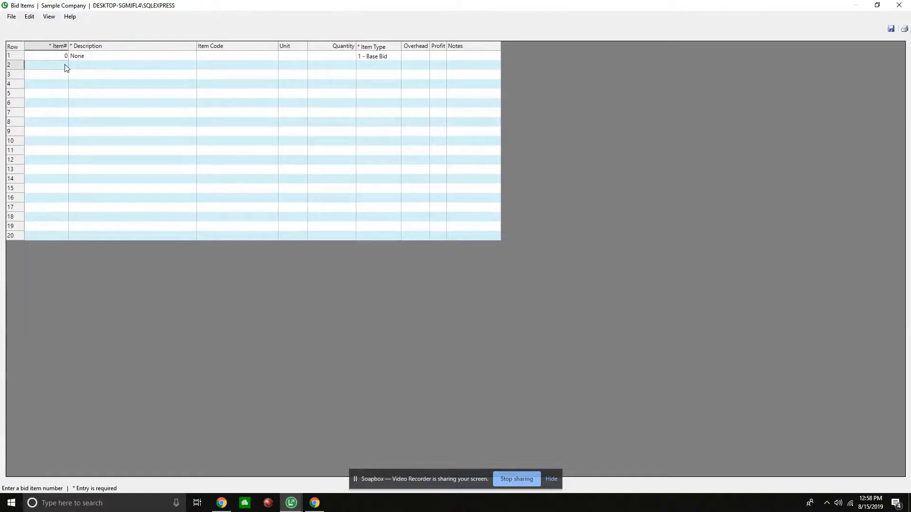
pyautogui.write('1')
pyautogui.press('Tab')
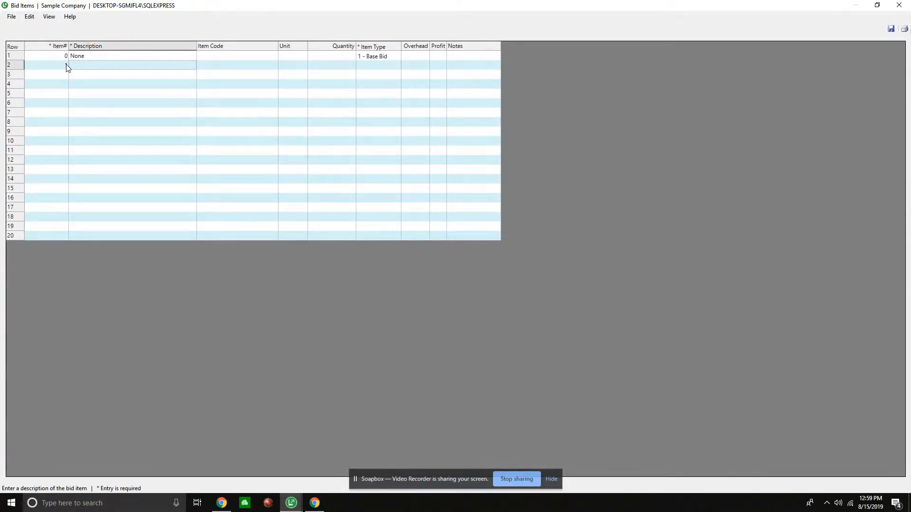
pyautogui.write('General Co')
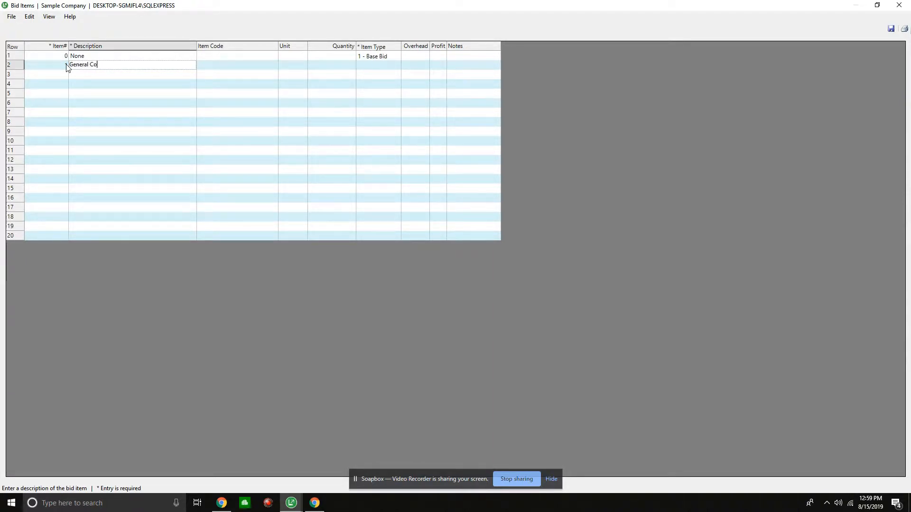
pyautogui.write('nditions')
pyautogui.press('Return')
pyautogui.click(228, 69)
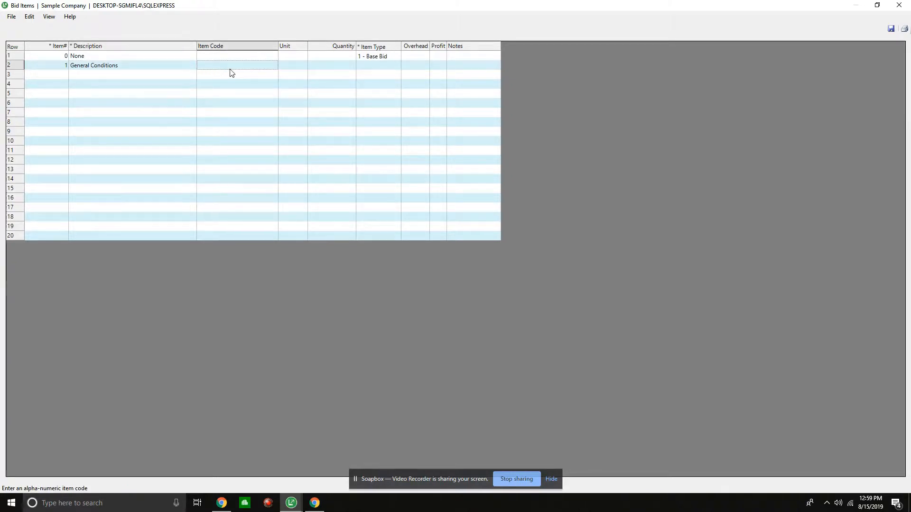
pyautogui.click(290, 66)
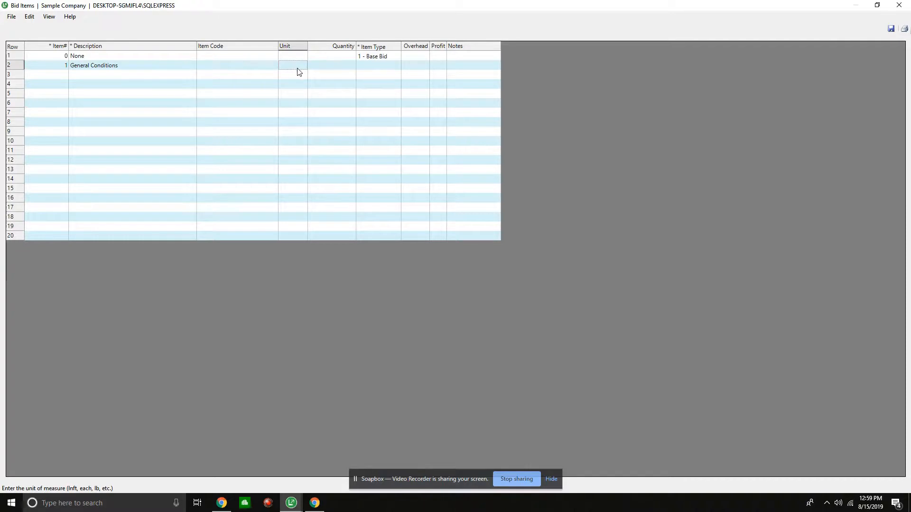
pyautogui.click(337, 66)
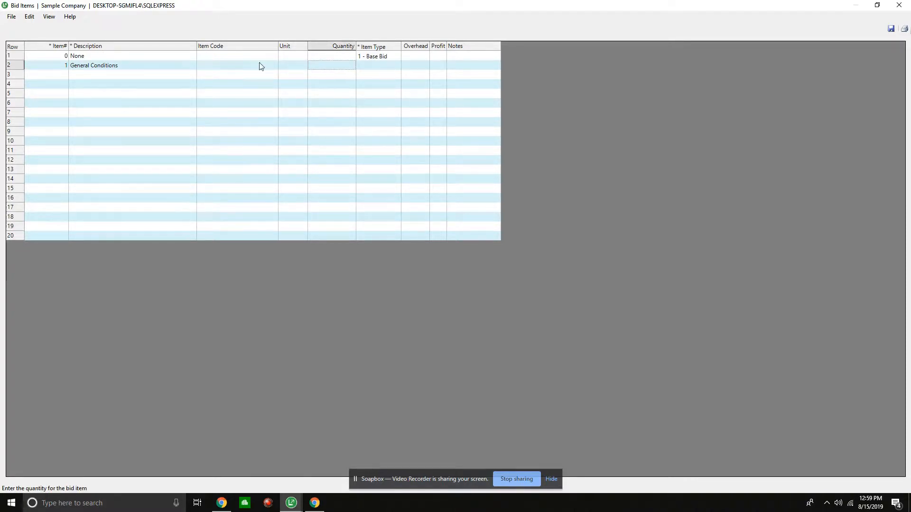
pyautogui.click(376, 65)
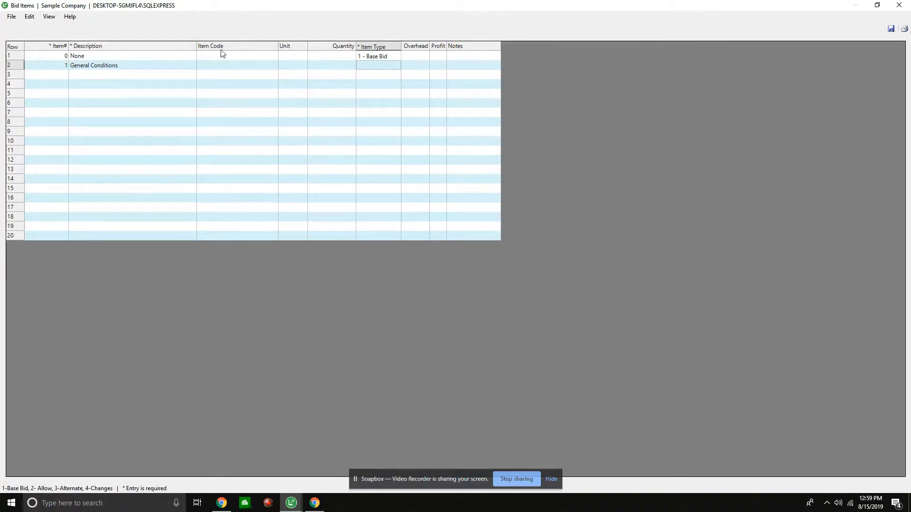
pyautogui.click(336, 47)
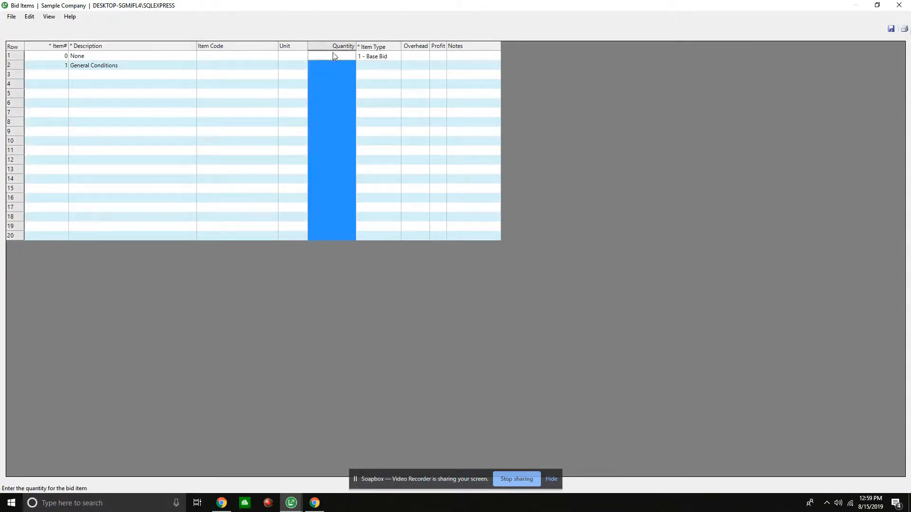
pyautogui.click(333, 56)
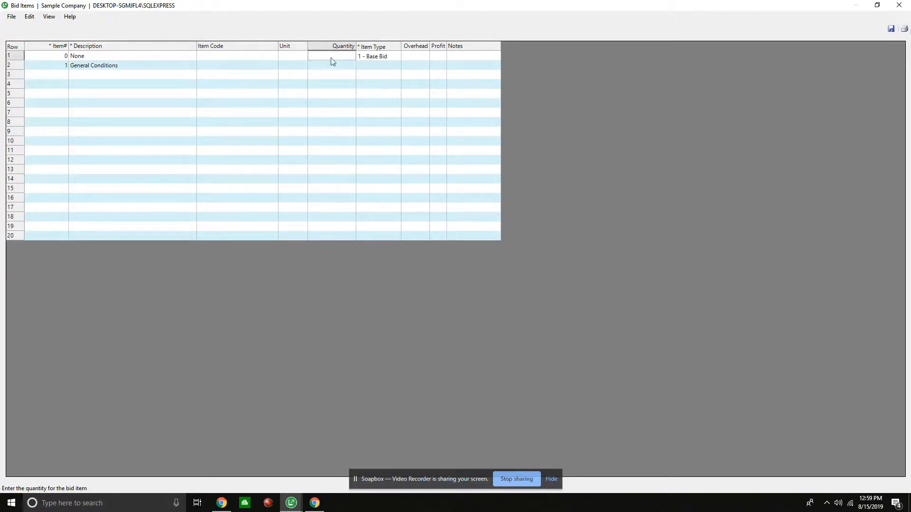
pyautogui.click(386, 47)
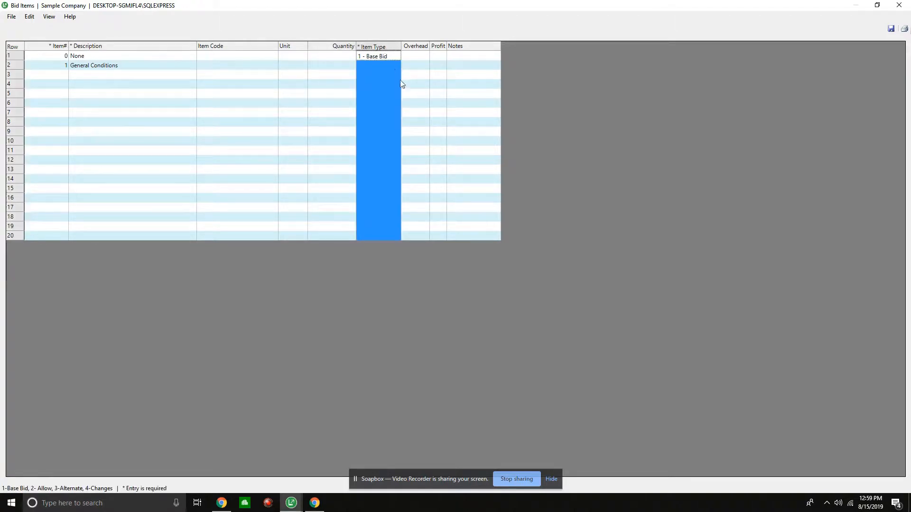
# - Set the General Conditions bid item to type 1 - Base Bid with 5% overhead and 5% profit
pyautogui.click(390, 67)
pyautogui.write('1')
pyautogui.press('Tab')
pyautogui.write('5')
pyautogui.press('Tab')
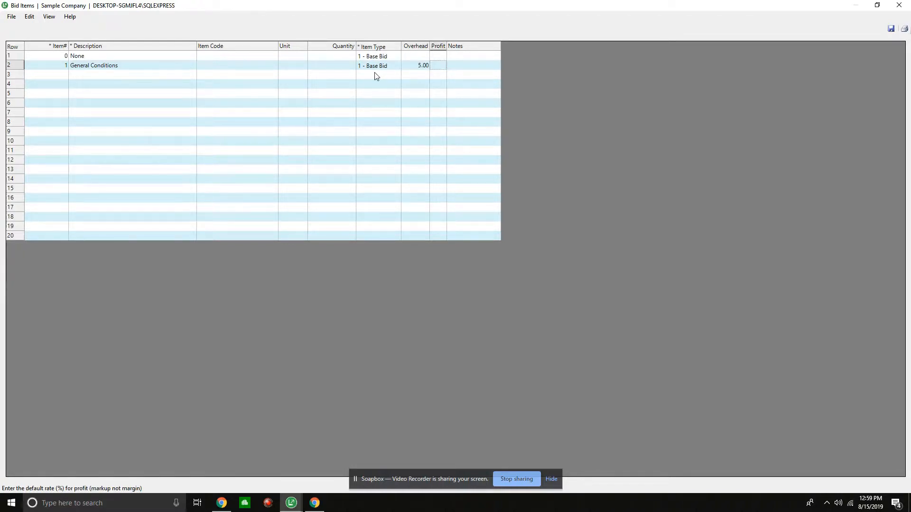
pyautogui.write('5')
pyautogui.press('Tab')
# - Add bid item 2, Sitework, as type 1 - Base Bid with 5% overhead and 5% profit
pyautogui.click(61, 77)
pyautogui.write('2')
pyautogui.press('Tab')
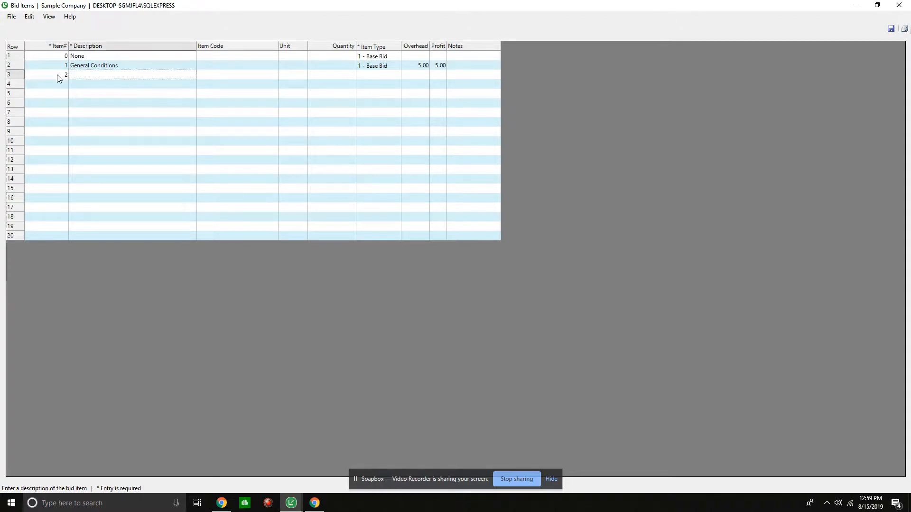
pyautogui.write('Sitework')
pyautogui.click(374, 77)
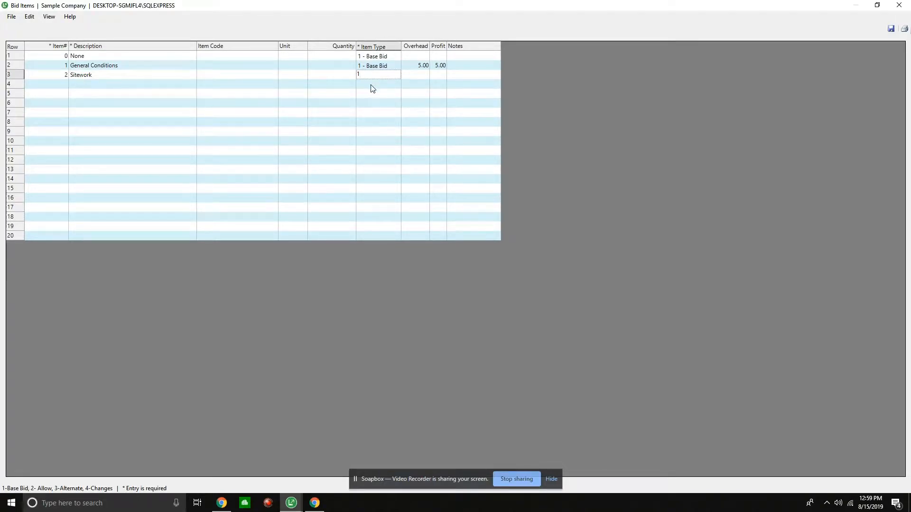
pyautogui.click(427, 76)
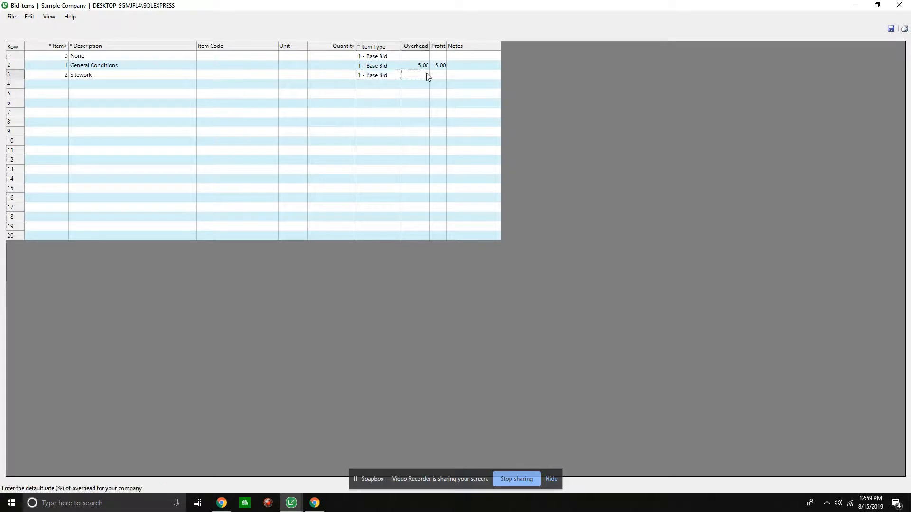
pyautogui.write('5')
pyautogui.press('Tab')
pyautogui.press('Tab')
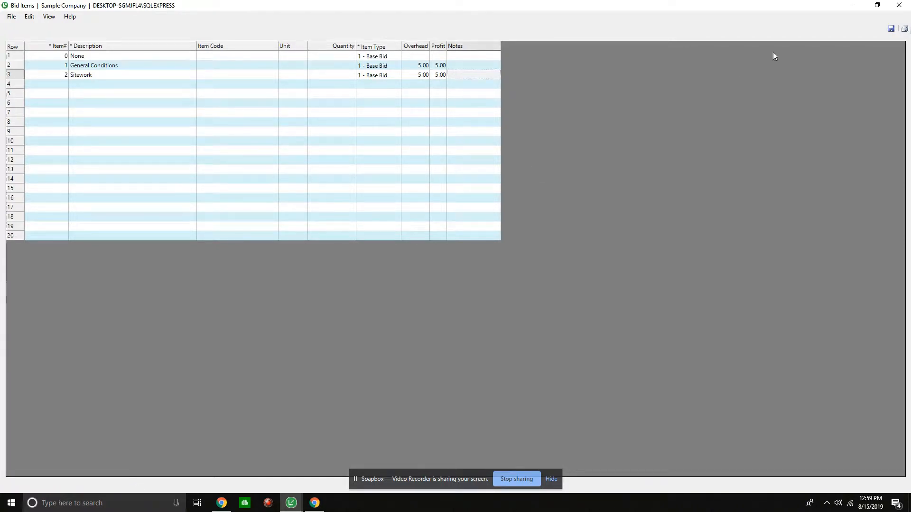
# - Save the bid items and update the takeoff's overhead and profit using the bid item rates
pyautogui.click(891, 29)
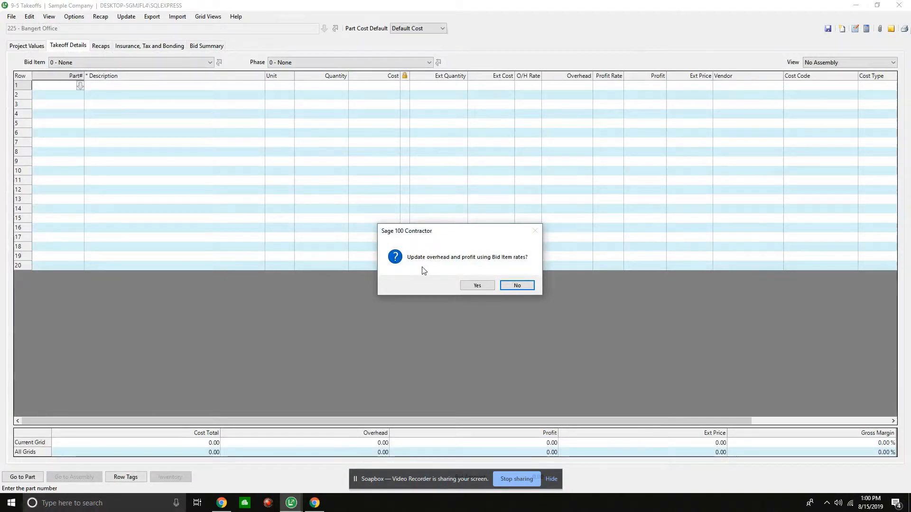
pyautogui.click(476, 285)
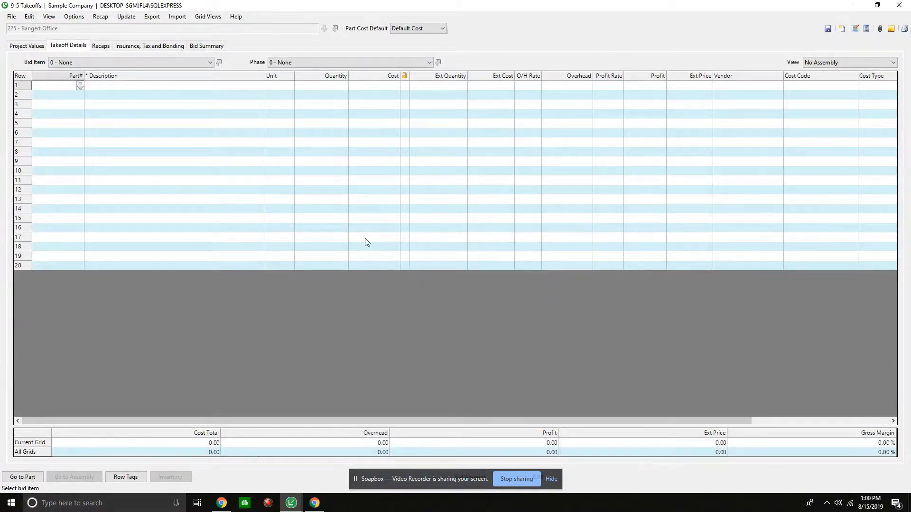
pyautogui.click(124, 62)
pyautogui.click(97, 63)
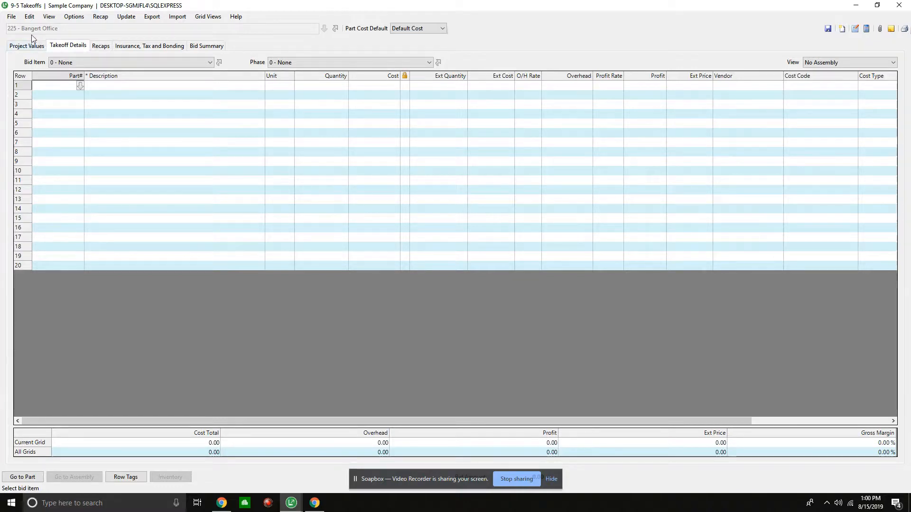
# - Open the job phases list in a maximized window and add phase 1, North Side Side Walk
pyautogui.click(429, 61)
pyautogui.click(439, 65)
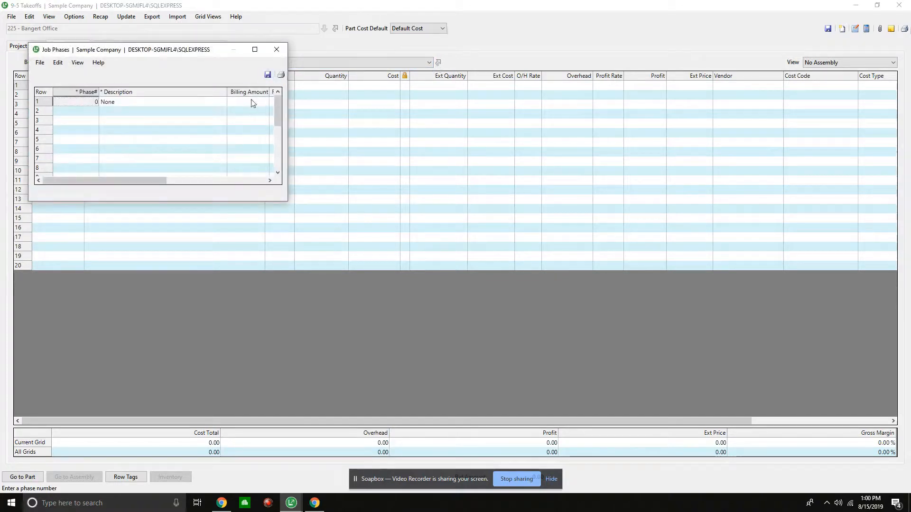
pyautogui.click(254, 49)
pyautogui.click(52, 69)
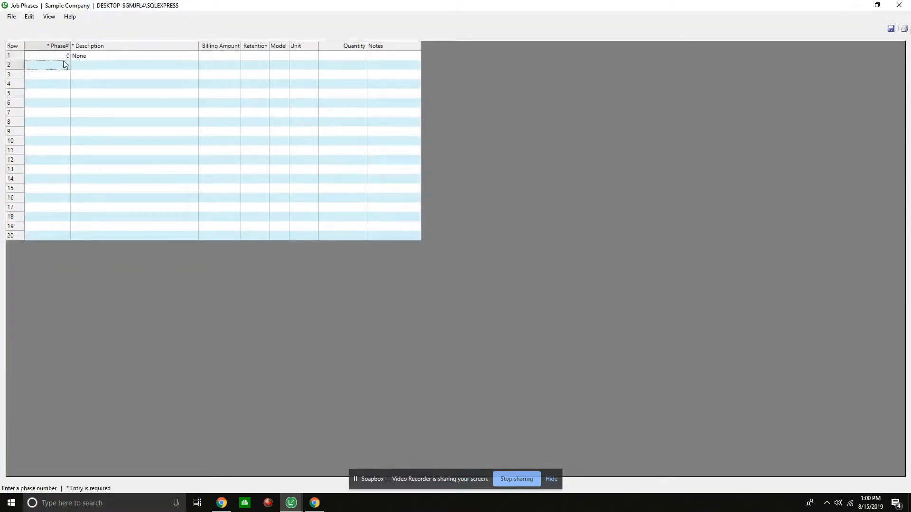
pyautogui.write('1')
pyautogui.press('Tab')
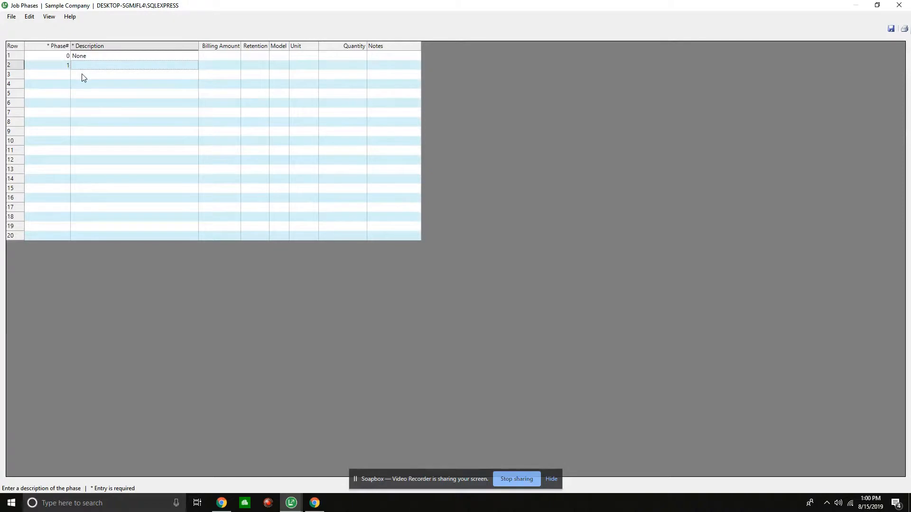
pyautogui.write('Not')
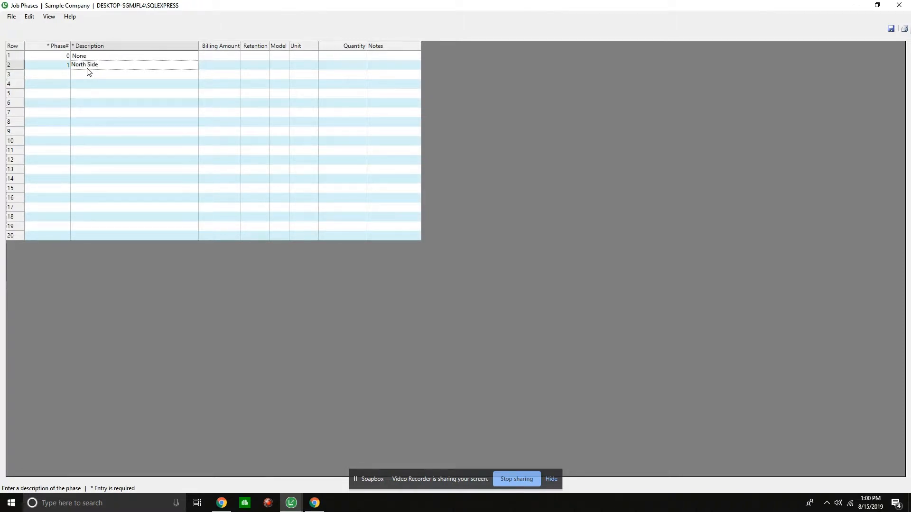
pyautogui.write('Walk')
# - Add phase 2 with the description South Side Side Walk
pyautogui.click(53, 76)
pyautogui.write('2')
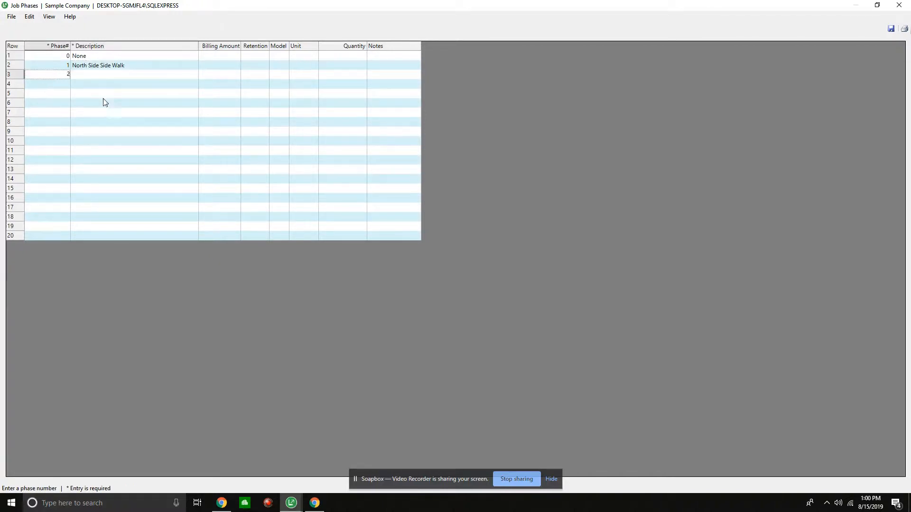
pyautogui.click(105, 76)
pyautogui.write('SouthSi')
pyautogui.press('BackSpace')
pyautogui.press('BackSpace')
pyautogui.write('Side Side Walk')
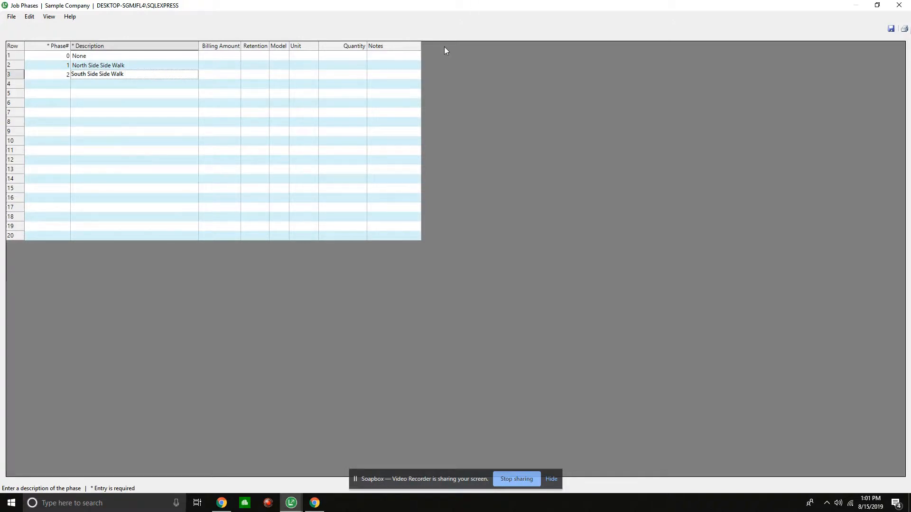
# - Save the job phases and check the bid item and phase choices available in the takeoff details
pyautogui.click(891, 29)
pyautogui.click(166, 62)
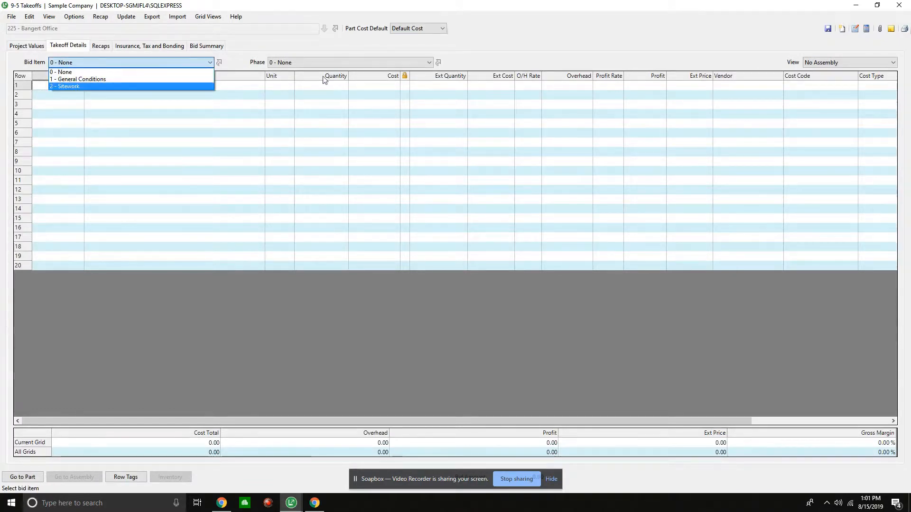
pyautogui.click(327, 63)
pyautogui.click(327, 63)
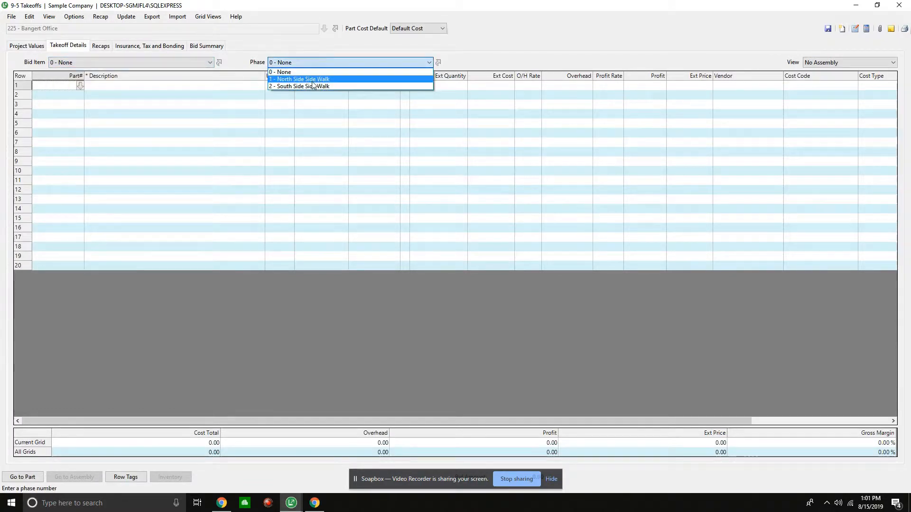
# - View the takeoff's project values grid
pyautogui.click(27, 47)
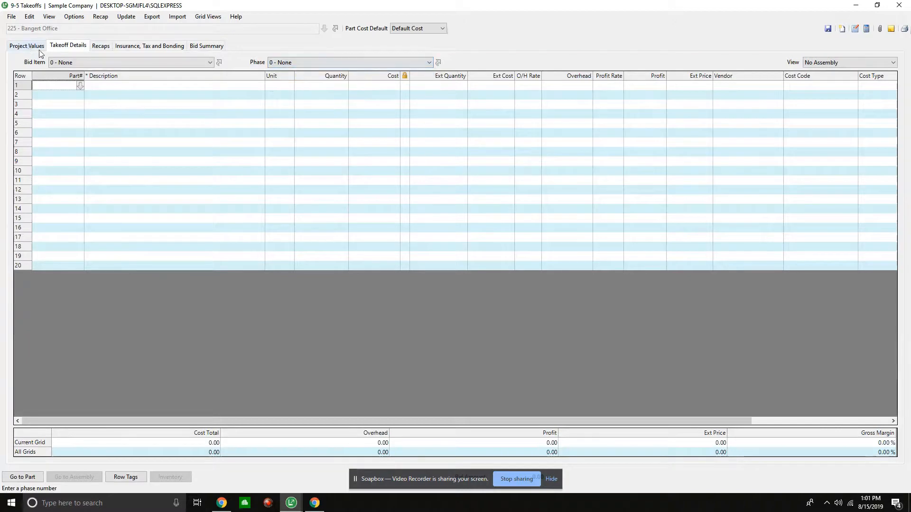
pyautogui.click(15, 45)
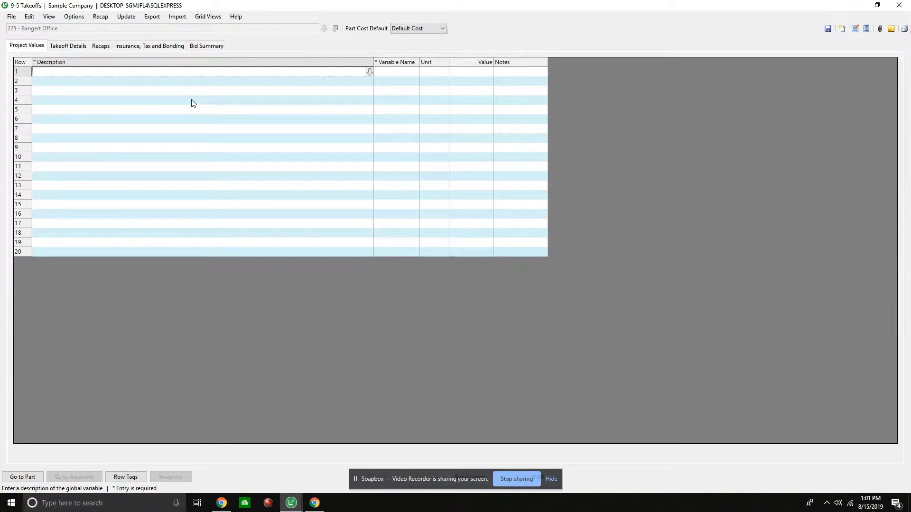
# - Return to the takeoff details and select bid item 1 - General Conditions
pyautogui.click(71, 46)
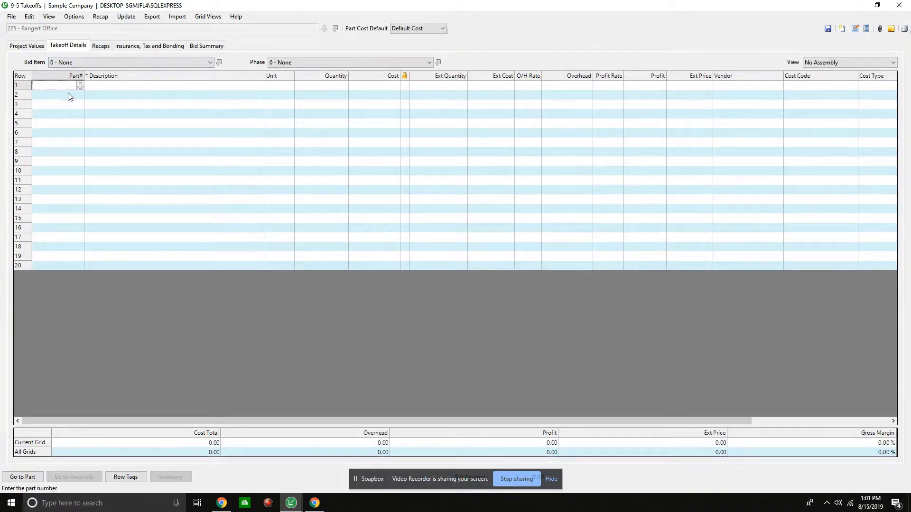
pyautogui.click(80, 65)
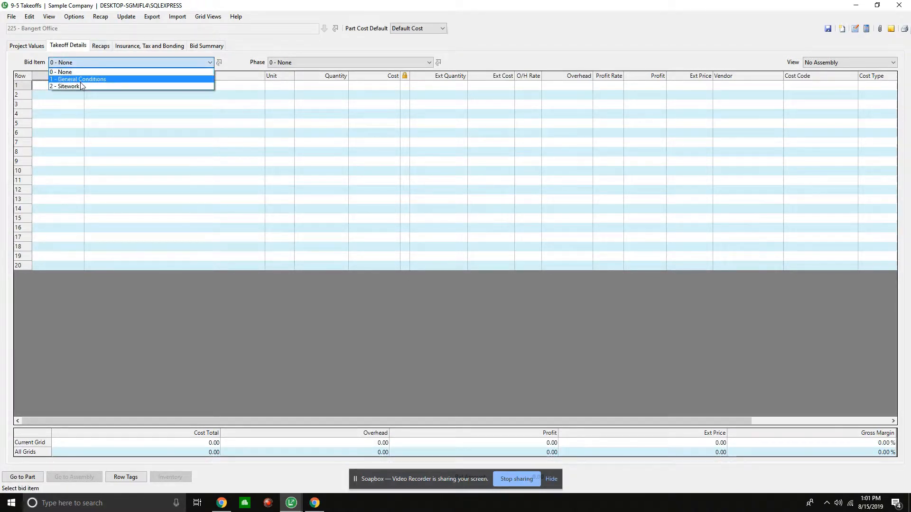
pyautogui.click(81, 79)
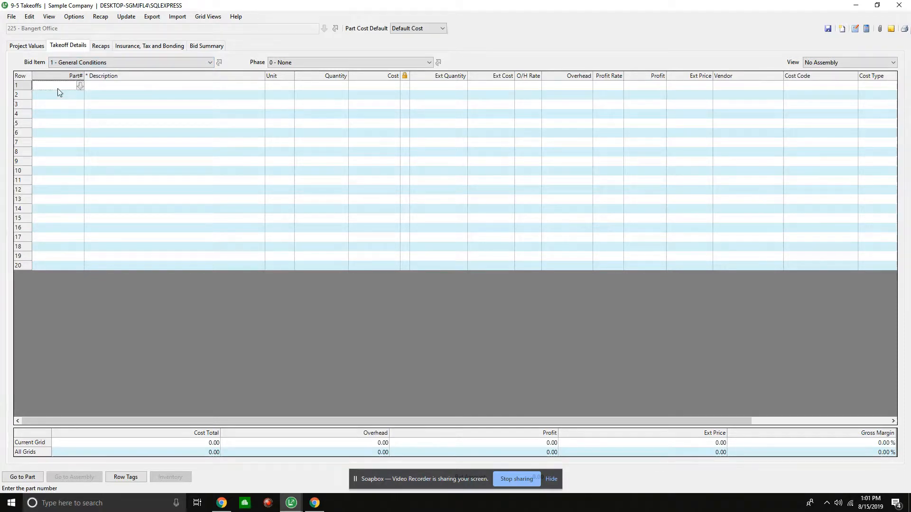
pyautogui.write('34')
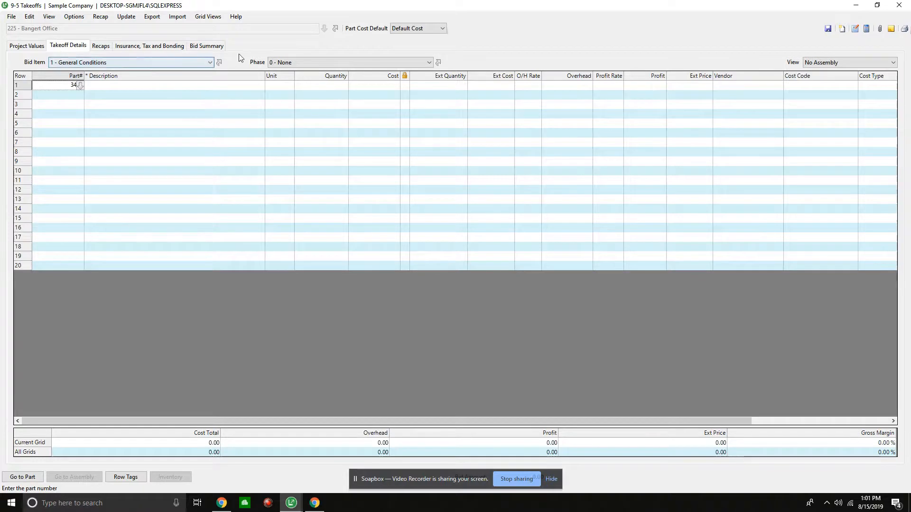
pyautogui.click(304, 66)
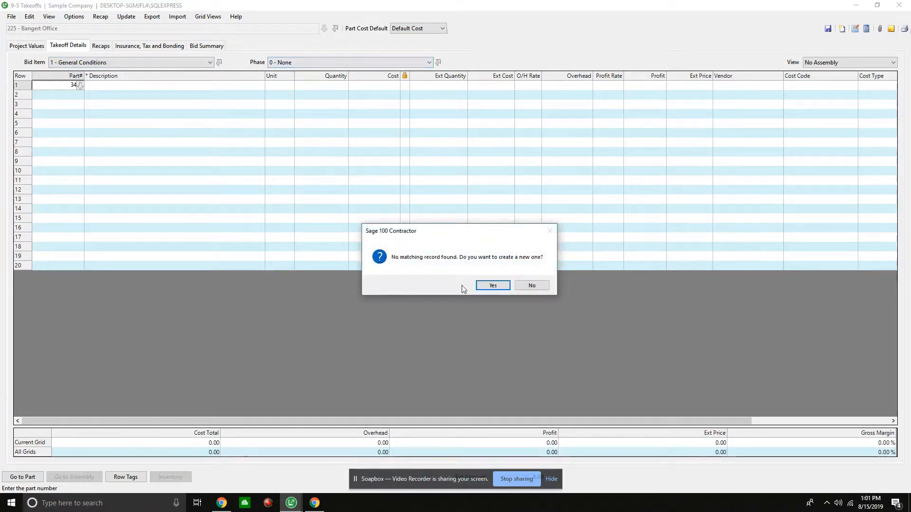
pyautogui.click(532, 285)
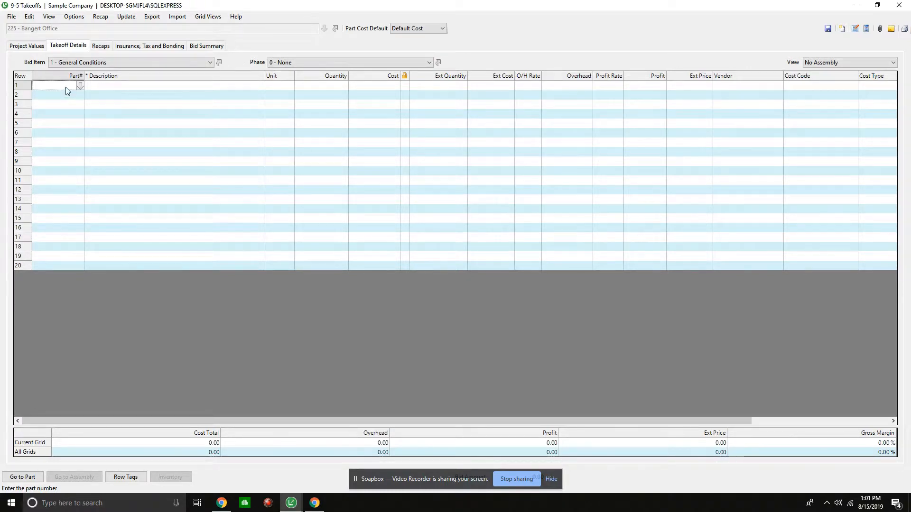
# - Add part 343, Job Supervisor, and part 702, Job Trailer, to the first two rows of the takeoff
pyautogui.write('343')
pyautogui.press('Tab')
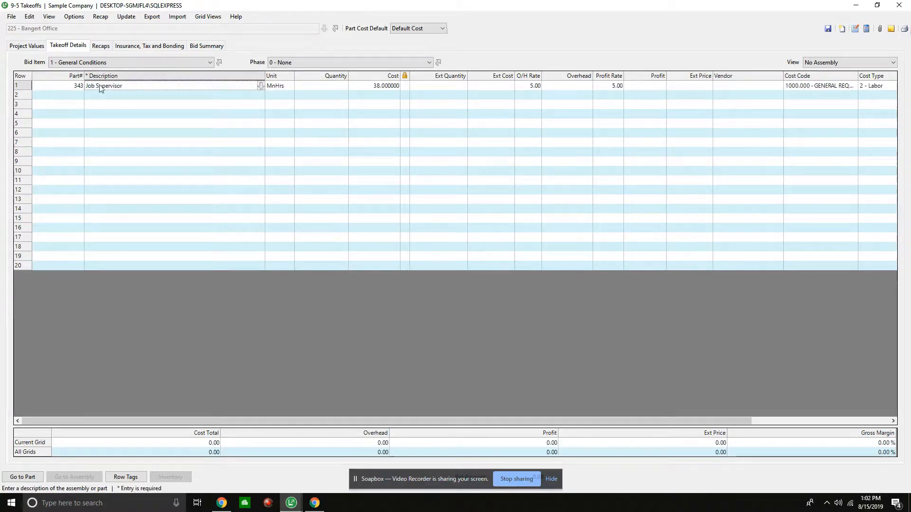
pyautogui.click(61, 97)
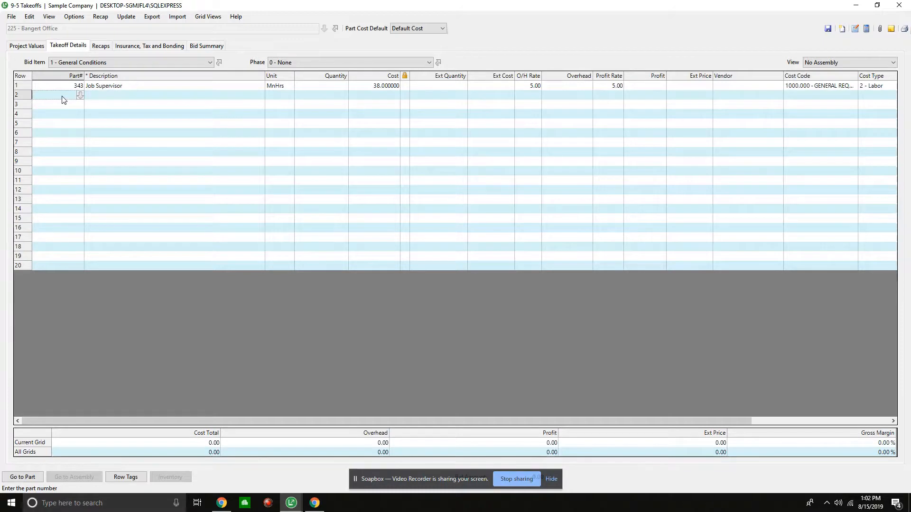
pyautogui.write('702')
pyautogui.press('Tab')
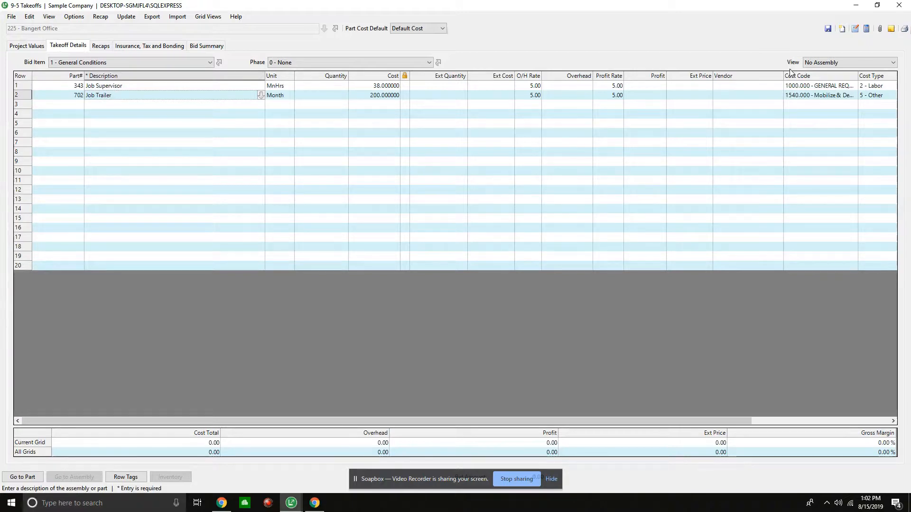
# - Switch the takeoff details grid to the Parts view
pyautogui.click(823, 64)
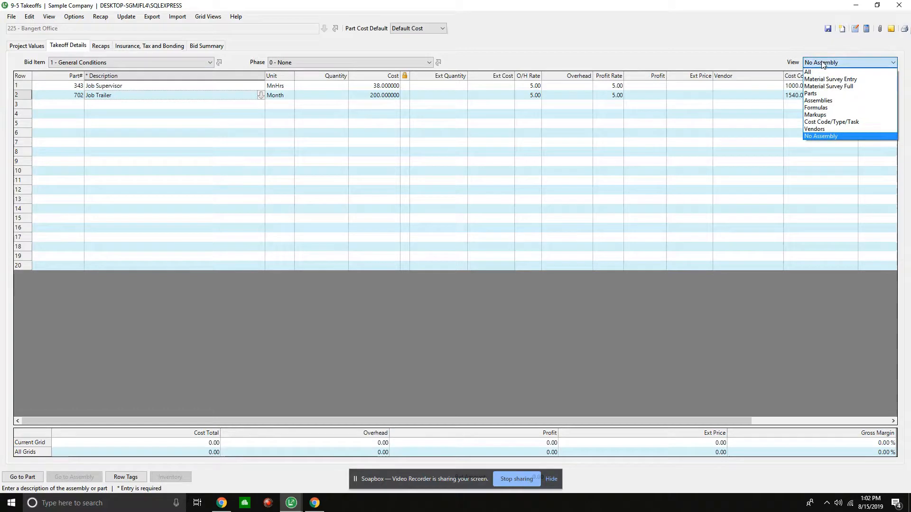
pyautogui.click(819, 93)
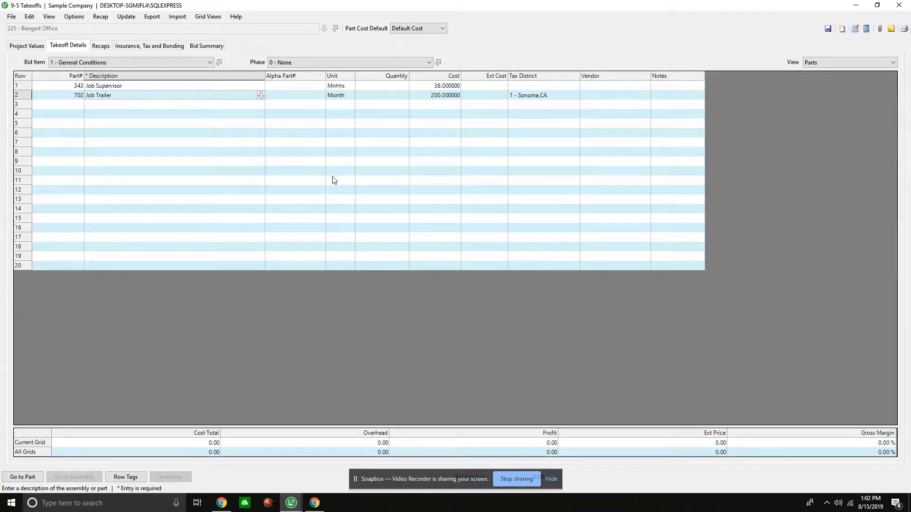
pyautogui.click(75, 104)
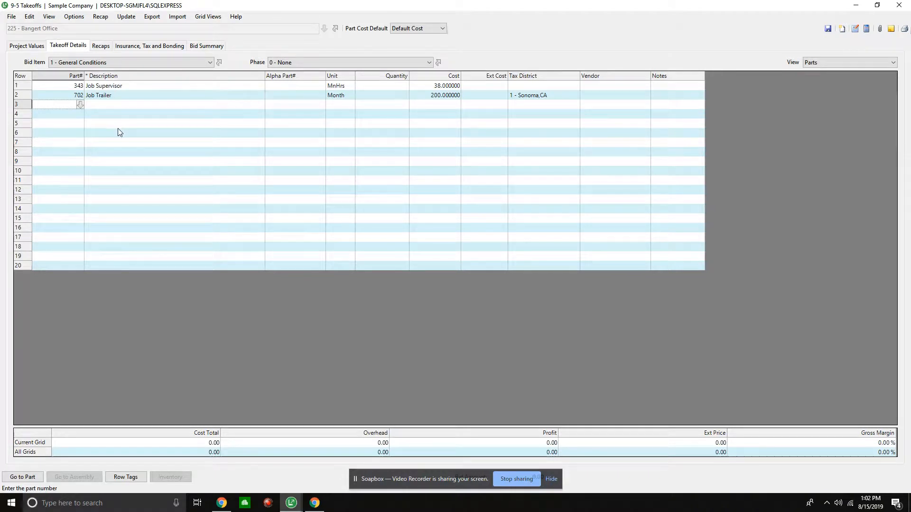
# - Set the Job Supervisor quantity to 30
pyautogui.click(377, 86)
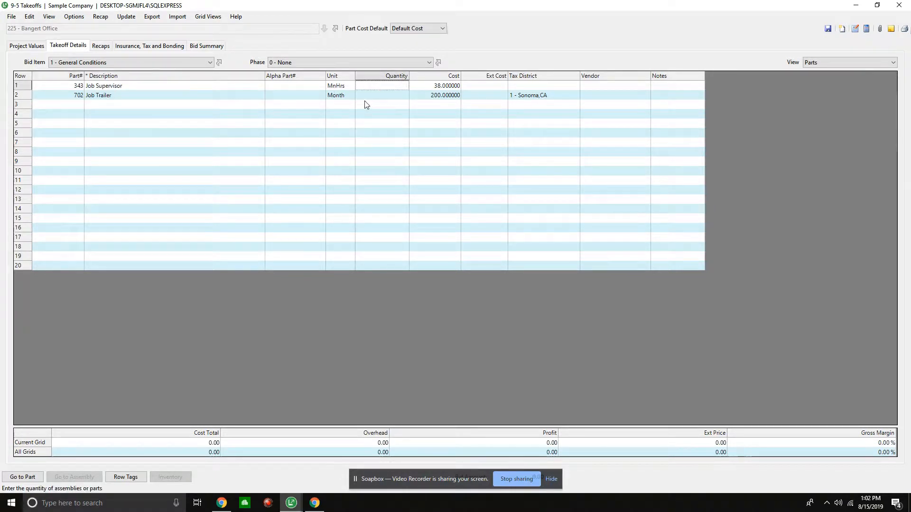
pyautogui.write('30')
pyautogui.press('Tab')
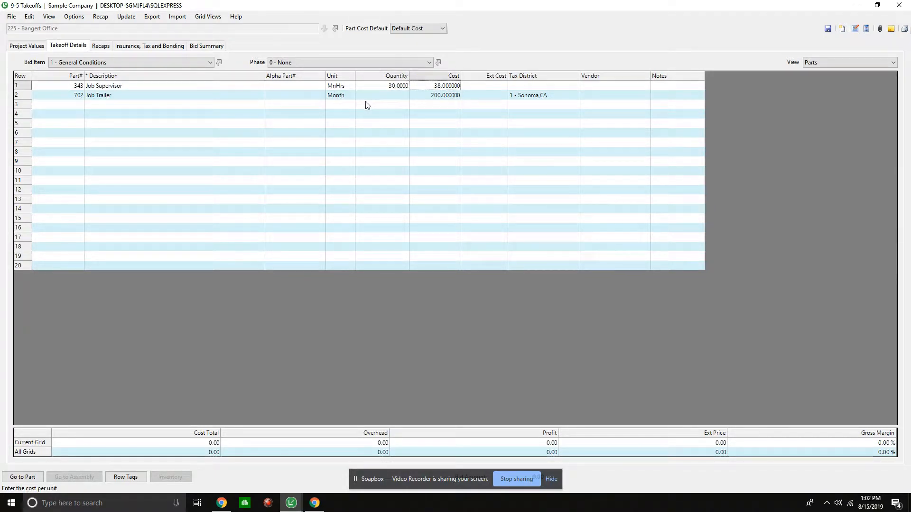
pyautogui.click(374, 97)
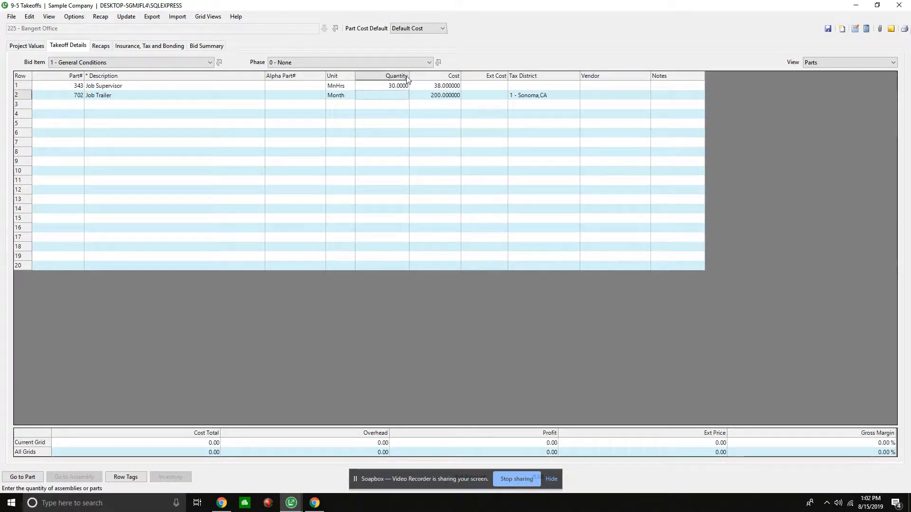
pyautogui.click(394, 85)
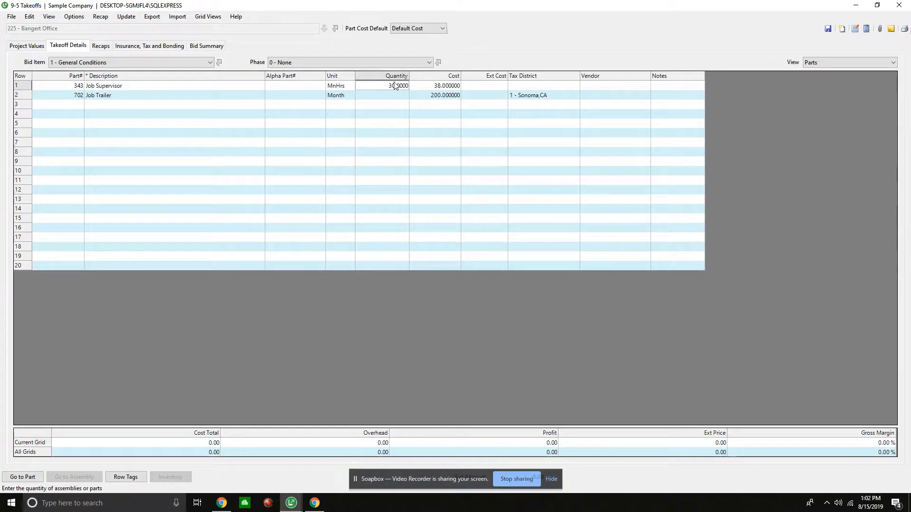
pyautogui.click(396, 94)
# - Set the Job Supervisor quantity to 120
pyautogui.click(390, 84)
pyautogui.write('120')
pyautogui.press('Tab')
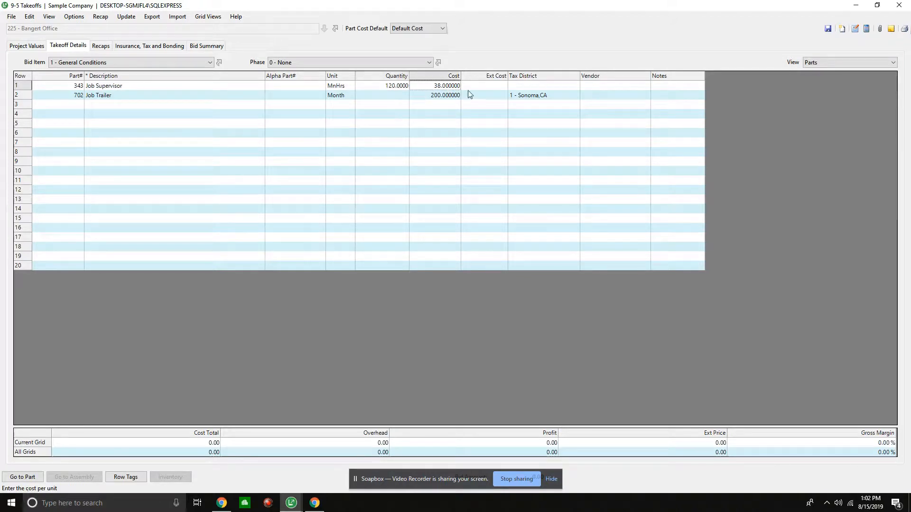
pyautogui.click(381, 98)
pyautogui.click(437, 84)
# - Open the detail record of part 343, set its default cost to 83, and save the part
pyautogui.click(66, 86)
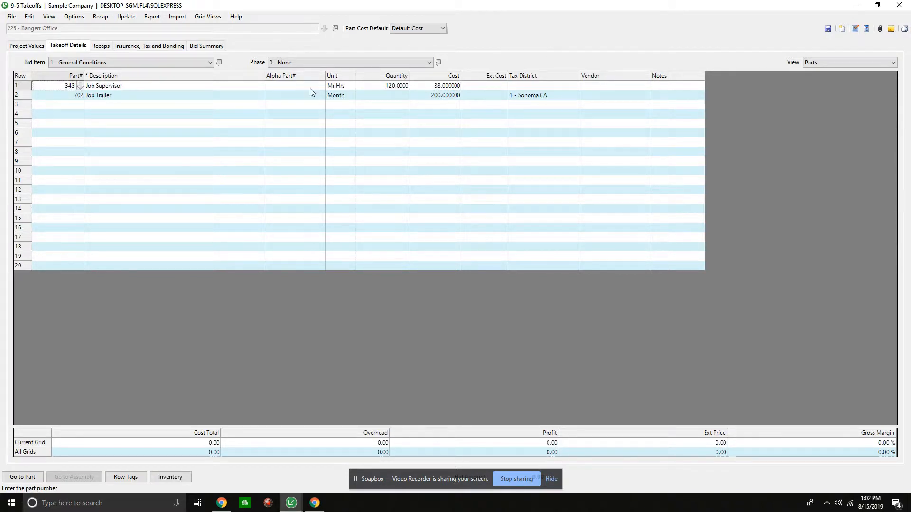
pyautogui.rightClick(56, 90)
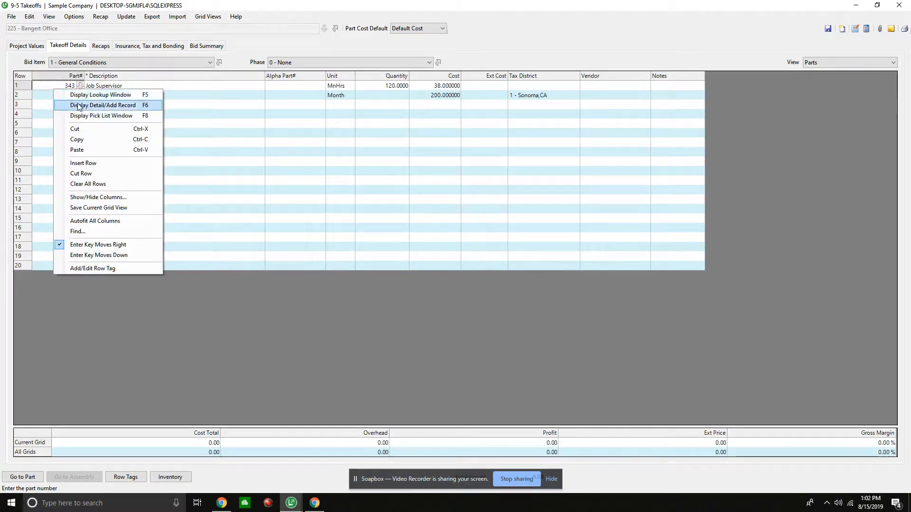
pyautogui.click(83, 105)
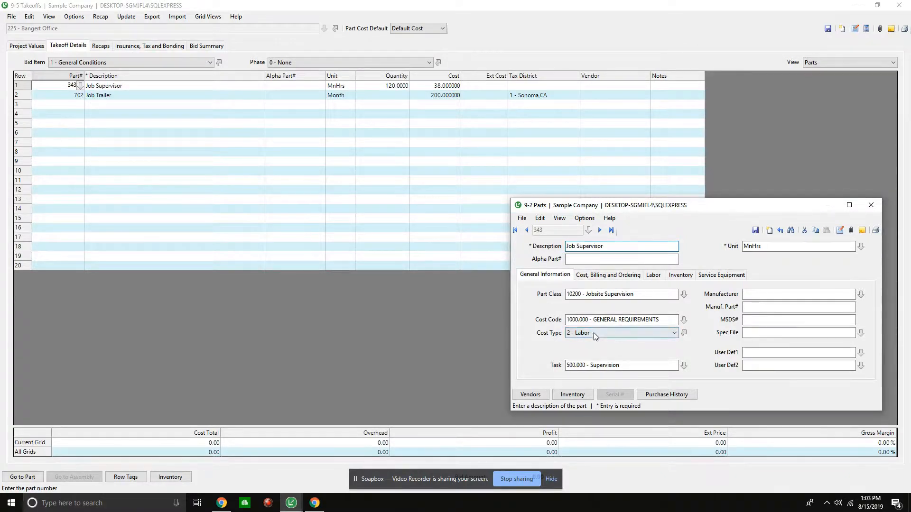
pyautogui.click(611, 276)
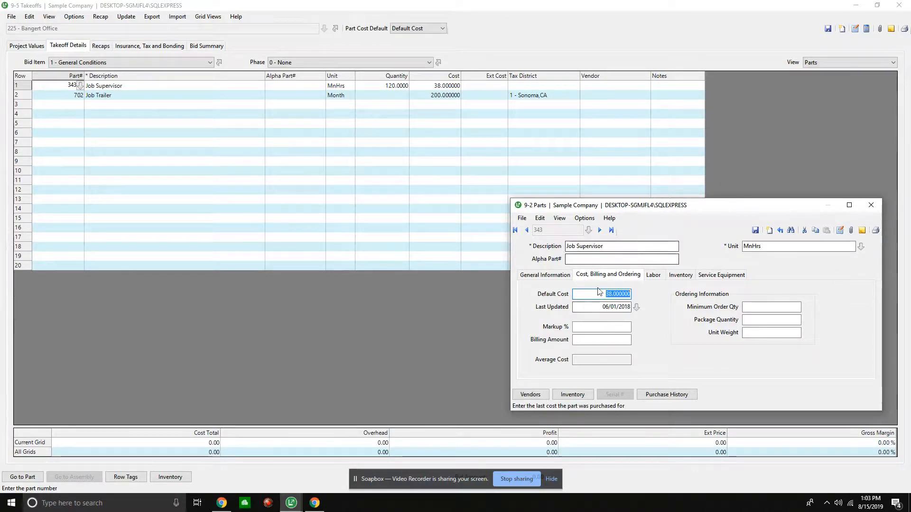
pyautogui.write('83')
pyautogui.press('Tab')
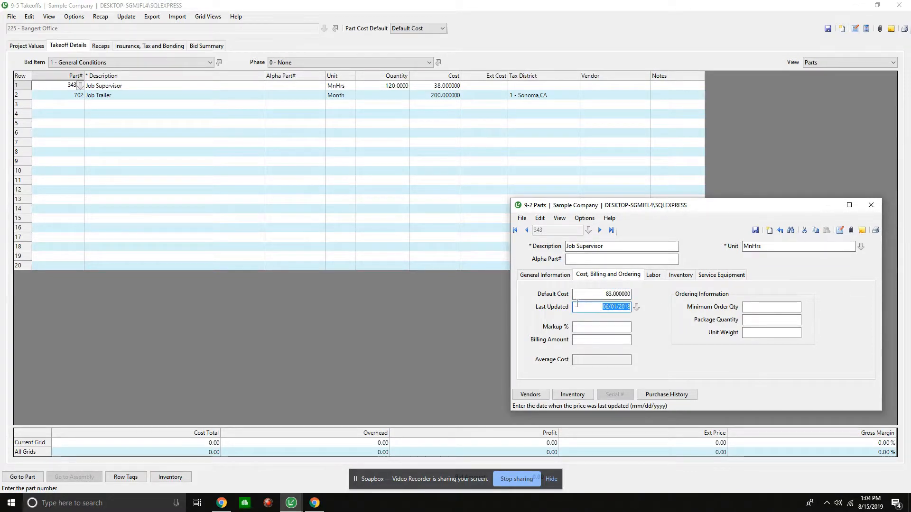
pyautogui.click(756, 231)
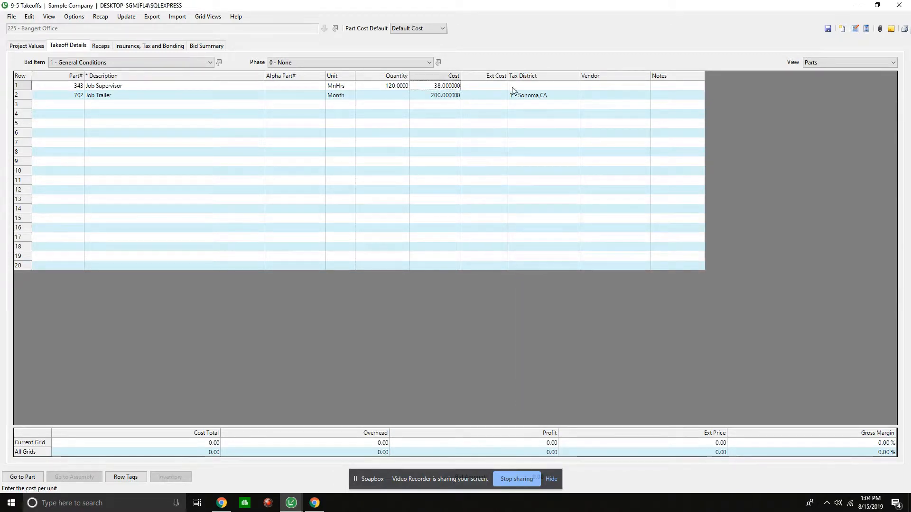
# - Set the Job Supervisor's cost in the takeoff to 83 and clear the Job Trailer's tax district
pyautogui.write('83')
pyautogui.press('Tab')
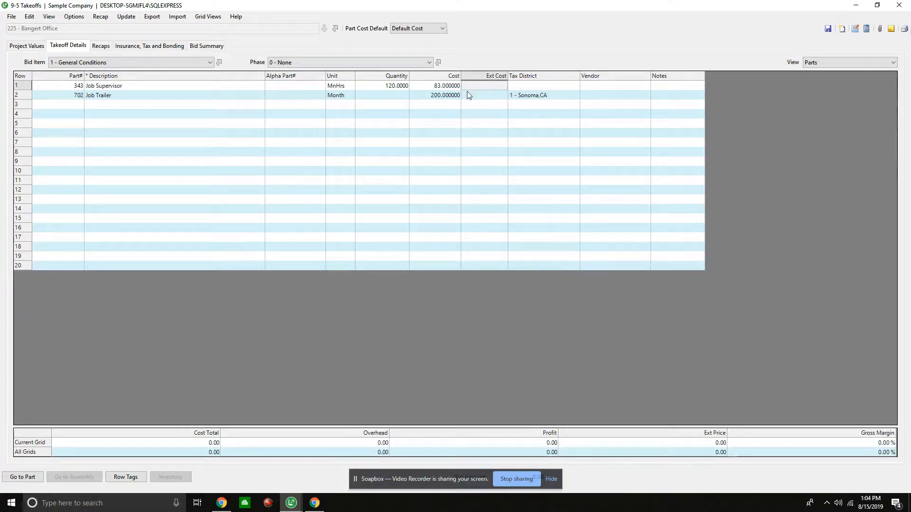
pyautogui.click(522, 97)
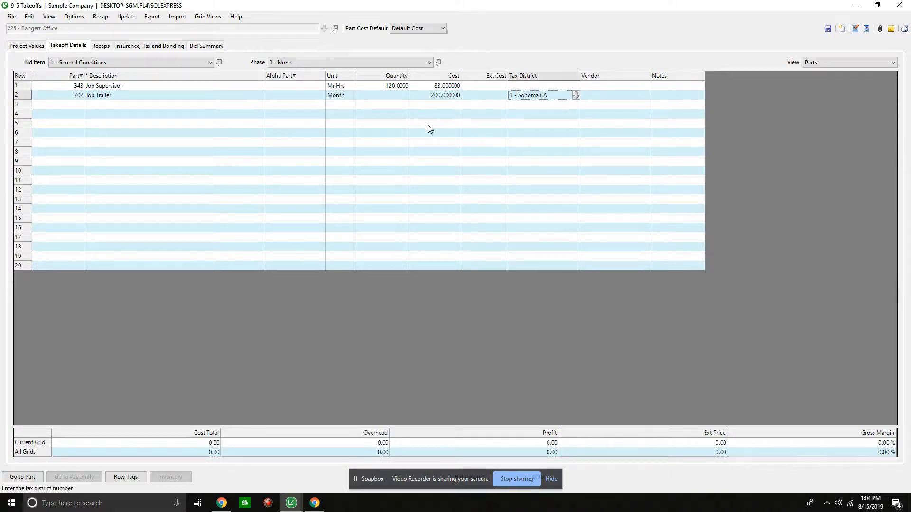
pyautogui.press('Delete')
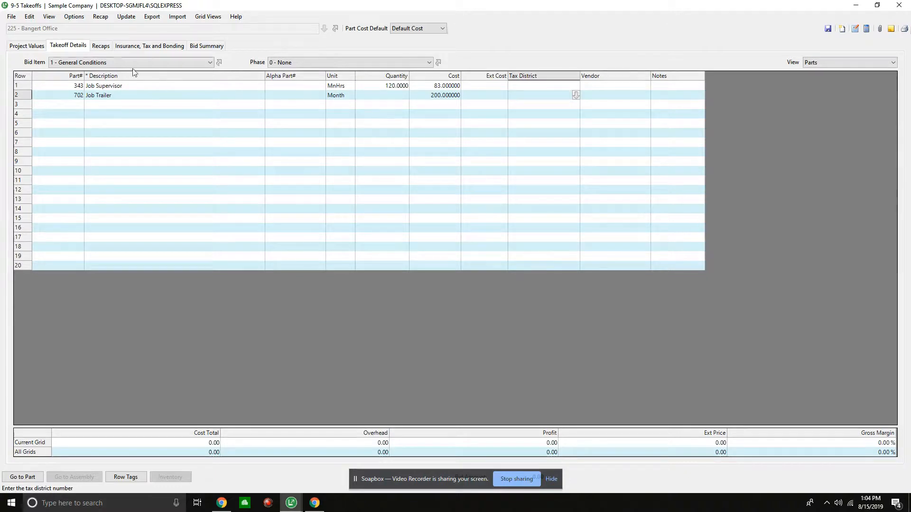
# - Add part 1220, Temp Power - Setup, in the third row of the takeoff
pyautogui.press('Return')
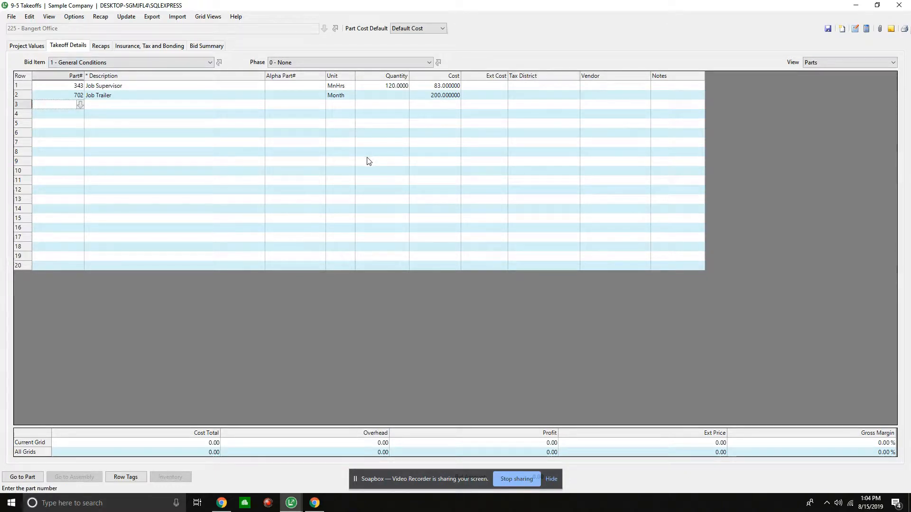
pyautogui.write('1220')
pyautogui.press('Return')
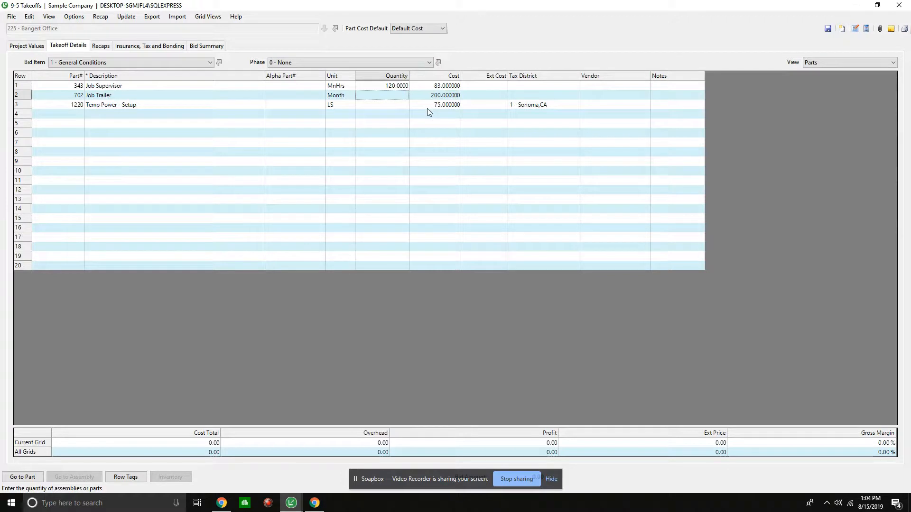
# - Set the quantities to 1.5 for the Job Trailer and 1 for Temp Power - Setup
pyautogui.write('1.5')
pyautogui.press('Tab')
pyautogui.click(380, 106)
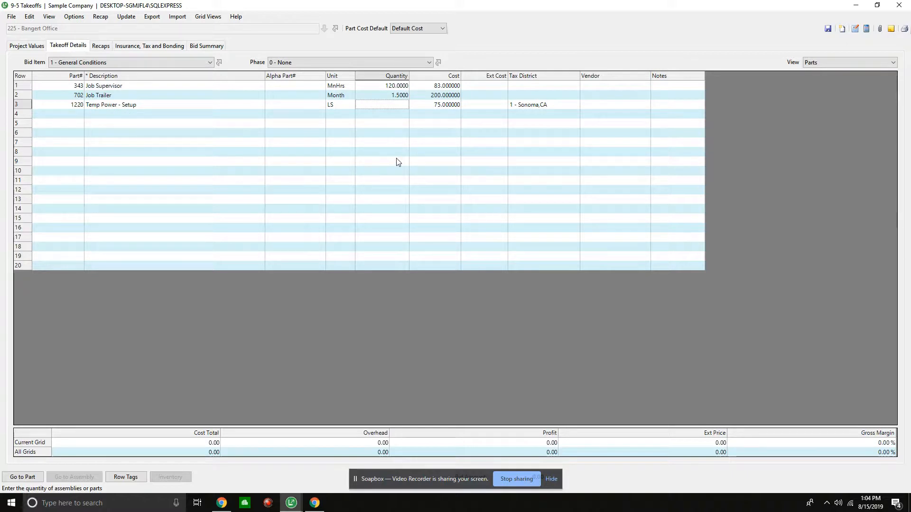
pyautogui.press('Return')
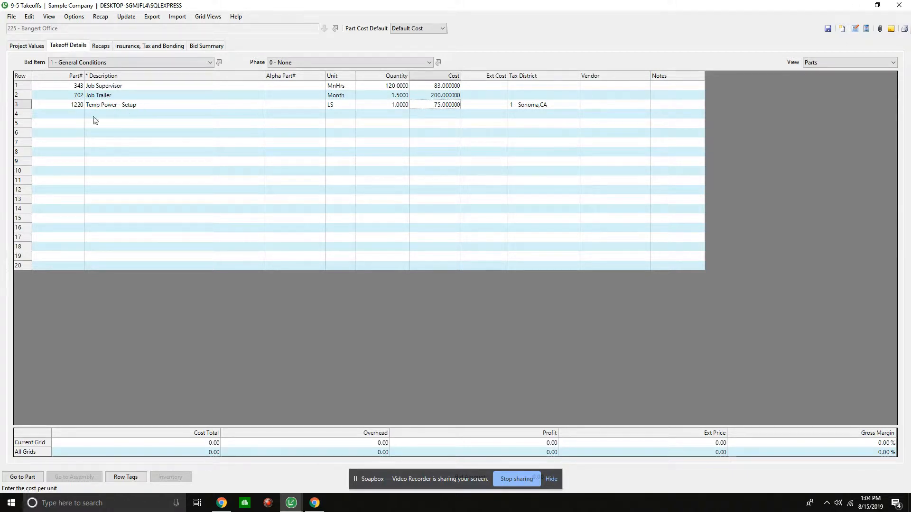
pyautogui.click(71, 116)
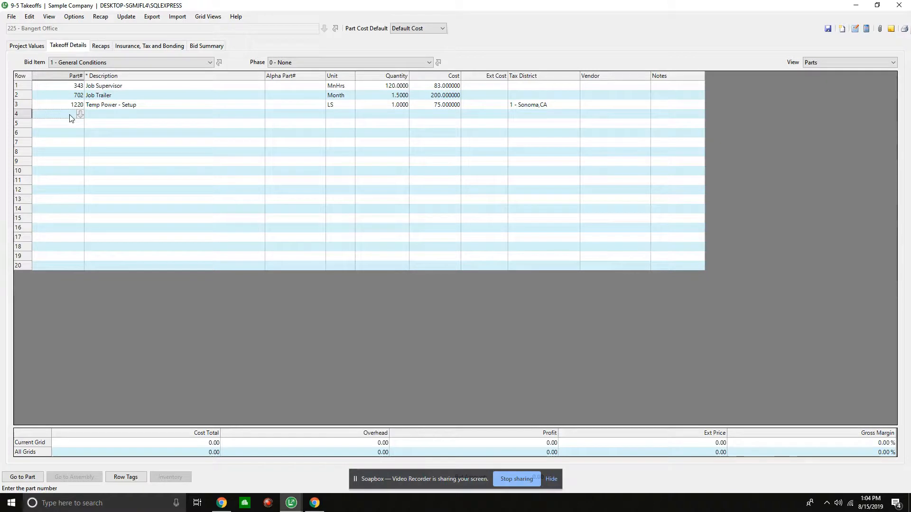
# - Add part 1221, Temp Power, in the fourth row of the takeoff with a quantity of 1.5
pyautogui.write('1221')
pyautogui.press('Return')
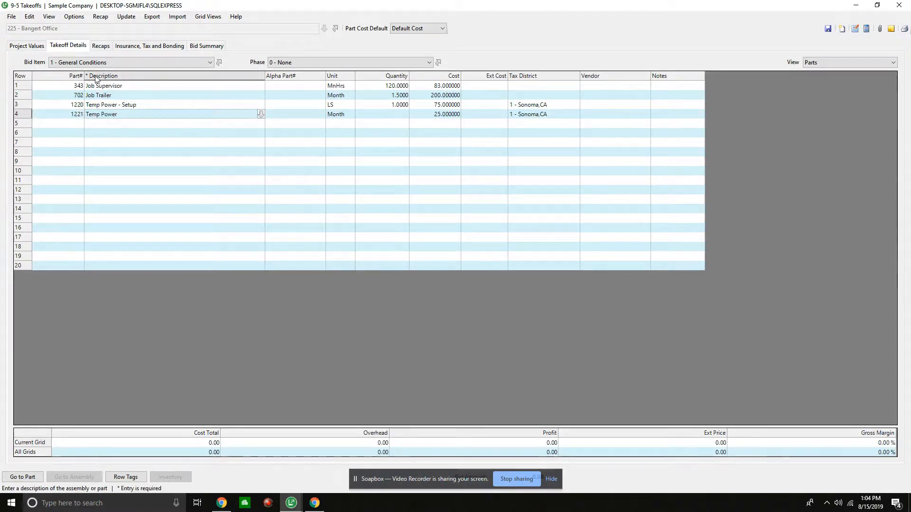
pyautogui.click(380, 117)
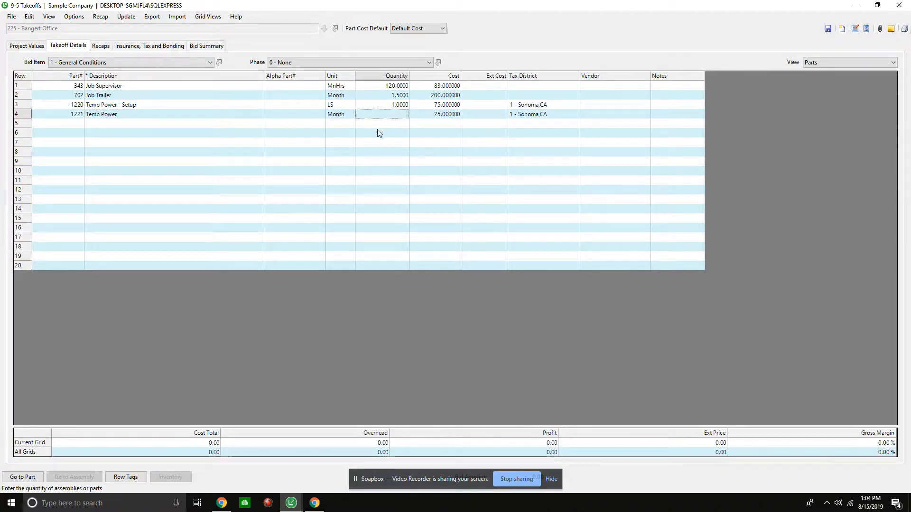
pyautogui.write('1.5')
pyautogui.press('Tab')
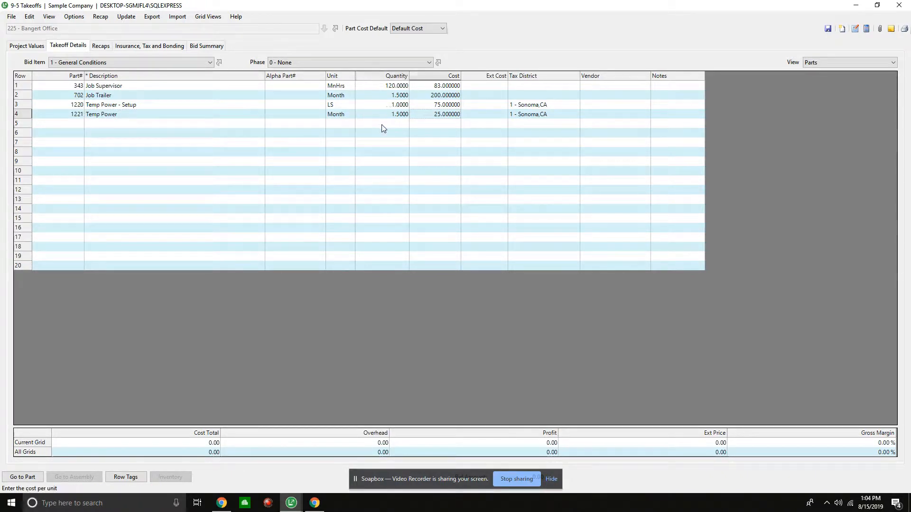
# - Add part 1230, Temp Telephone/Fax - Setup, in the fifth row with a quantity of 1
pyautogui.click(62, 123)
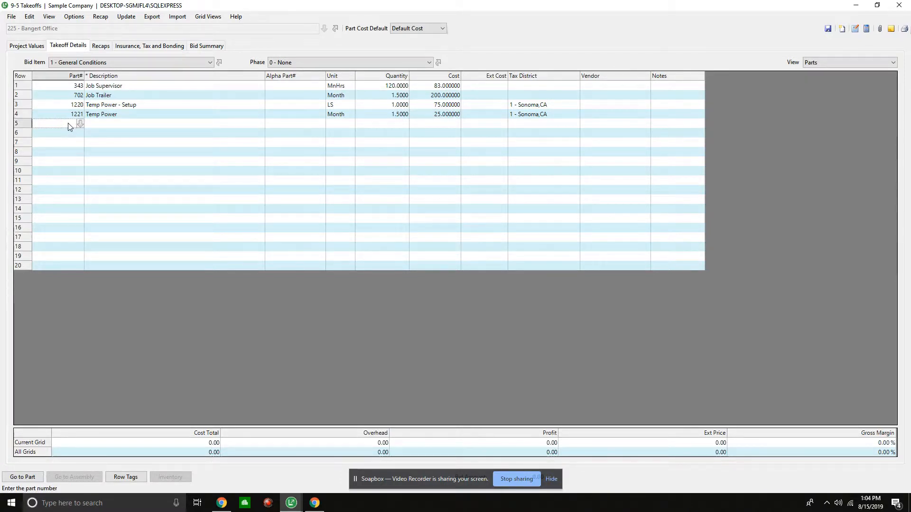
pyautogui.write('1230')
pyautogui.press('Tab')
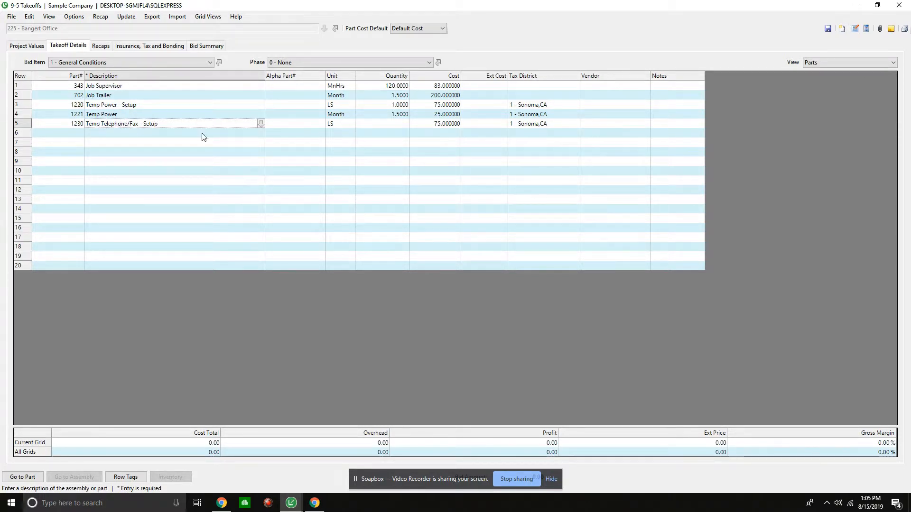
pyautogui.click(391, 124)
pyautogui.write('1')
pyautogui.press('Tab')
# - Add part 1231, Temp Telephone/Fax, in the sixth row with a quantity of 1.5
pyautogui.click(76, 134)
pyautogui.write('1231')
pyautogui.press('Tab')
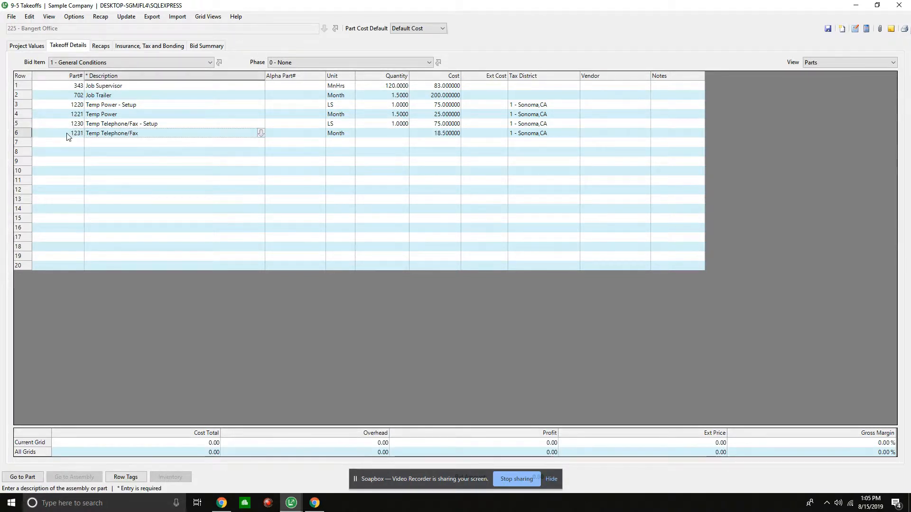
pyautogui.click(393, 134)
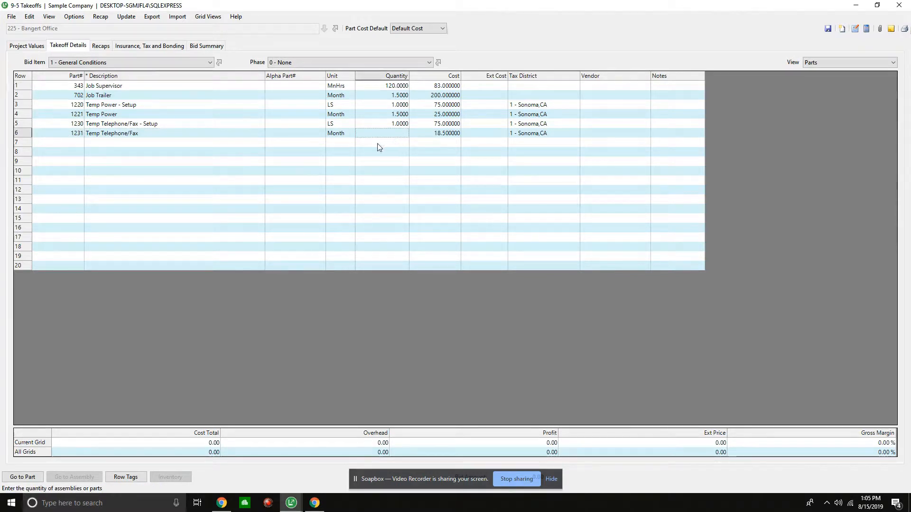
pyautogui.write('1.5')
pyautogui.press('Tab')
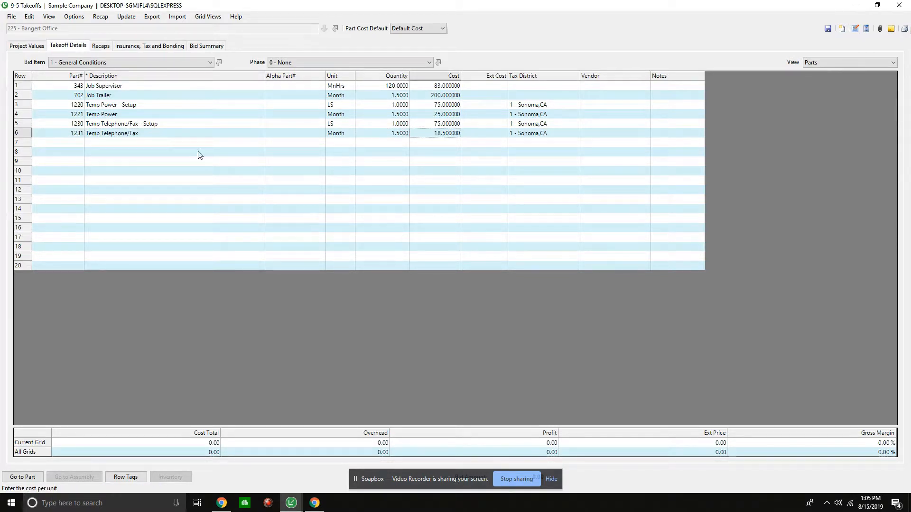
# - Add part 1241, Temp Water Service, in the seventh row with a quantity of 1.5
pyautogui.click(53, 143)
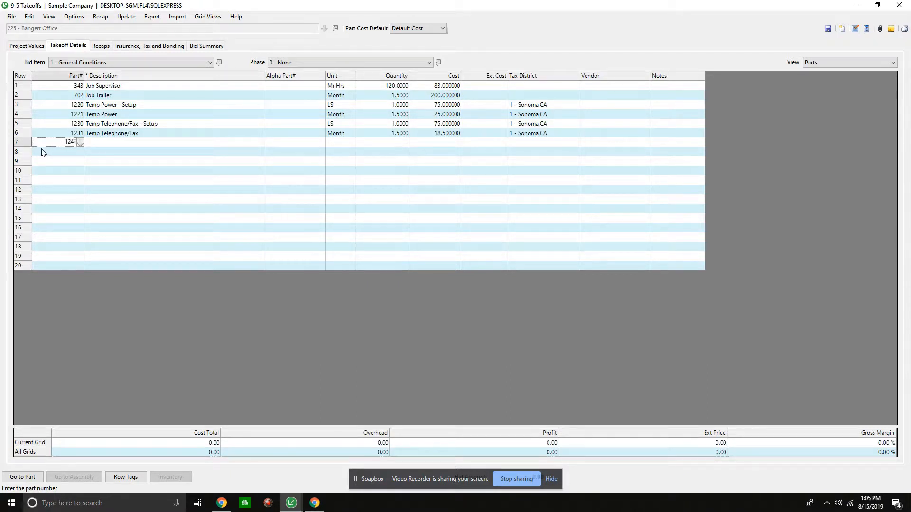
pyautogui.write('1241')
pyautogui.press('Tab')
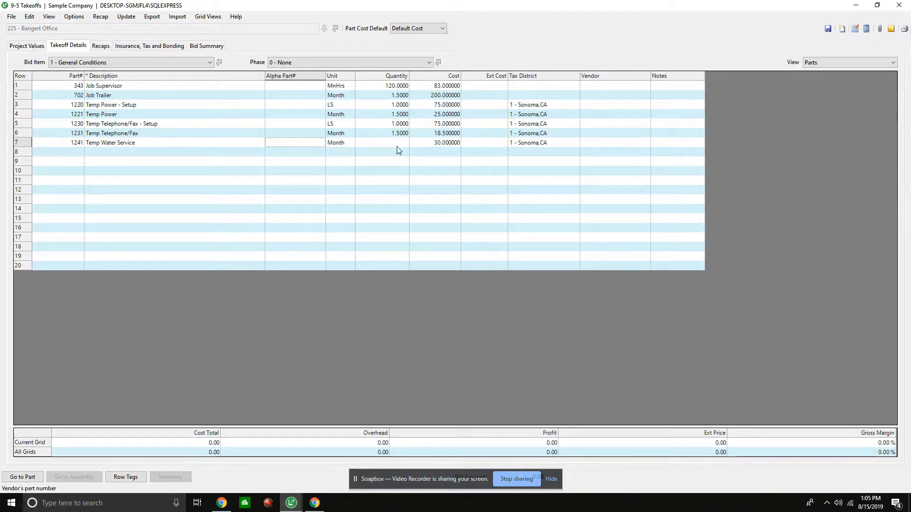
pyautogui.press('Tab')
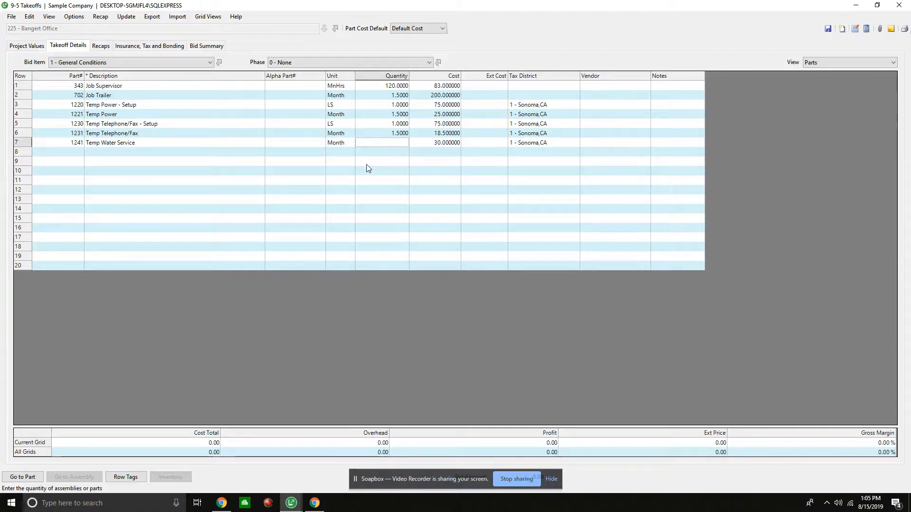
pyautogui.write('1.5')
pyautogui.press('Tab')
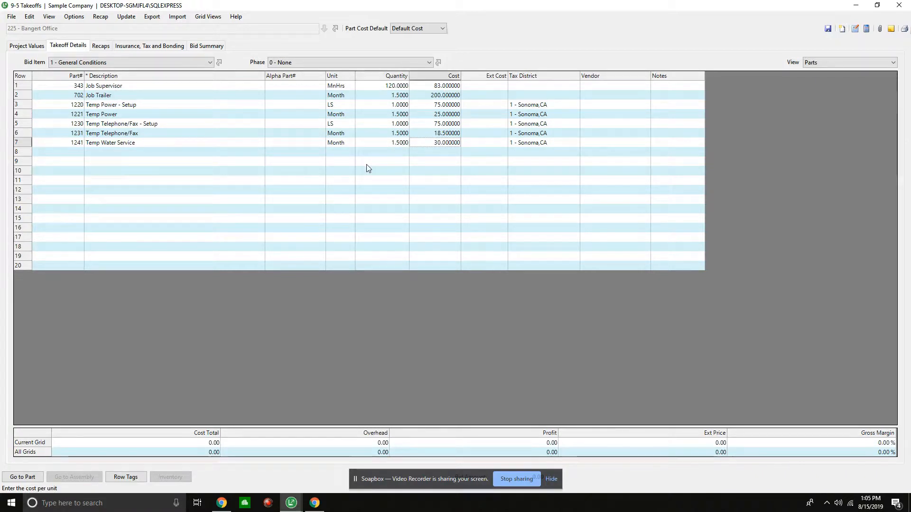
# - Add part 1201, Toilet, in the eighth row of the takeoff with a quantity of 1.5
pyautogui.click(78, 155)
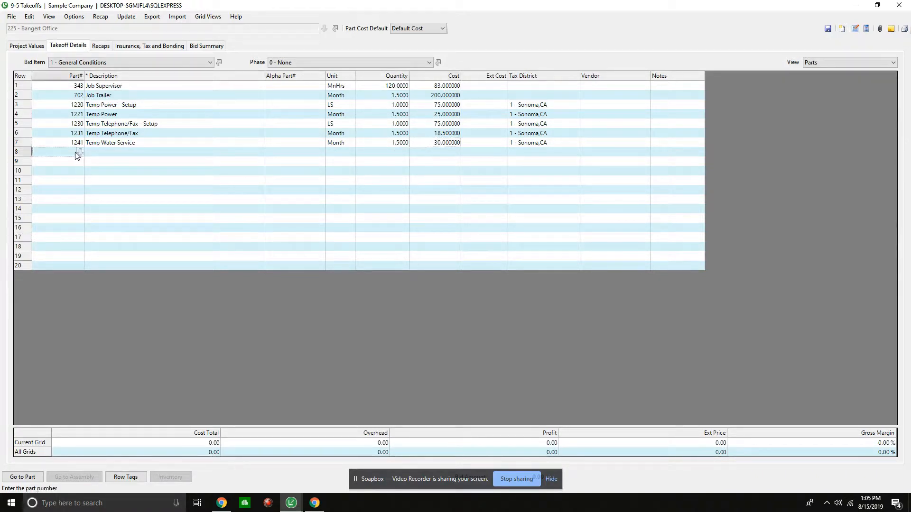
pyautogui.write('201')
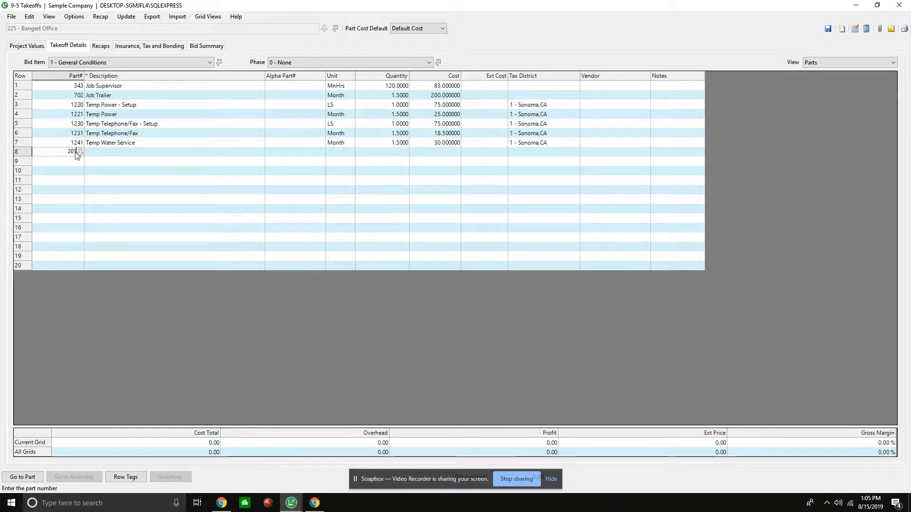
pyautogui.press('BackSpace')
pyautogui.press('BackSpace')
pyautogui.press('BackSpace')
pyautogui.write('1201')
pyautogui.press('Tab')
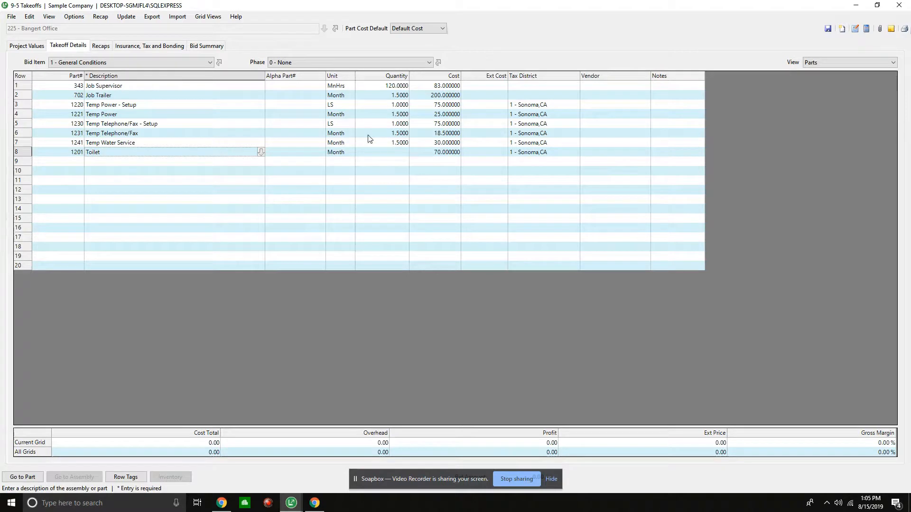
pyautogui.press('Tab')
pyautogui.press('Tab')
pyautogui.press('Tab')
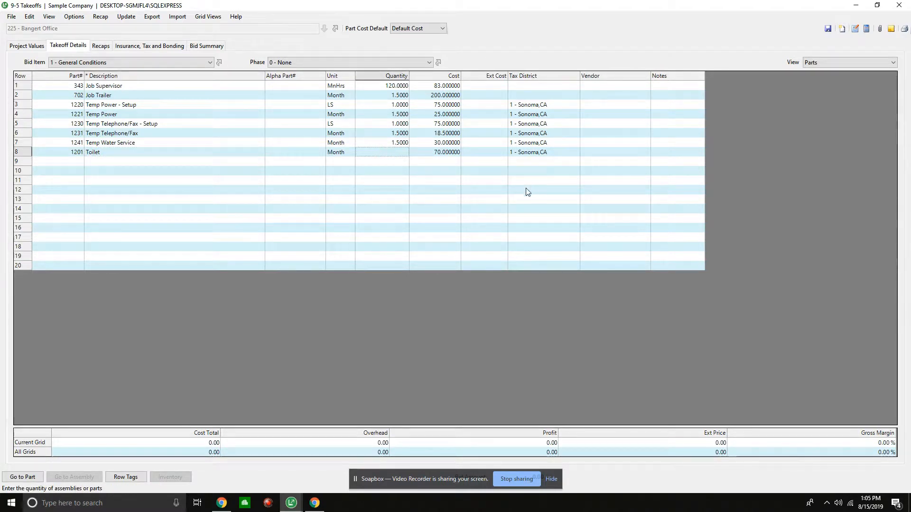
pyautogui.write('1.5')
pyautogui.press('Tab')
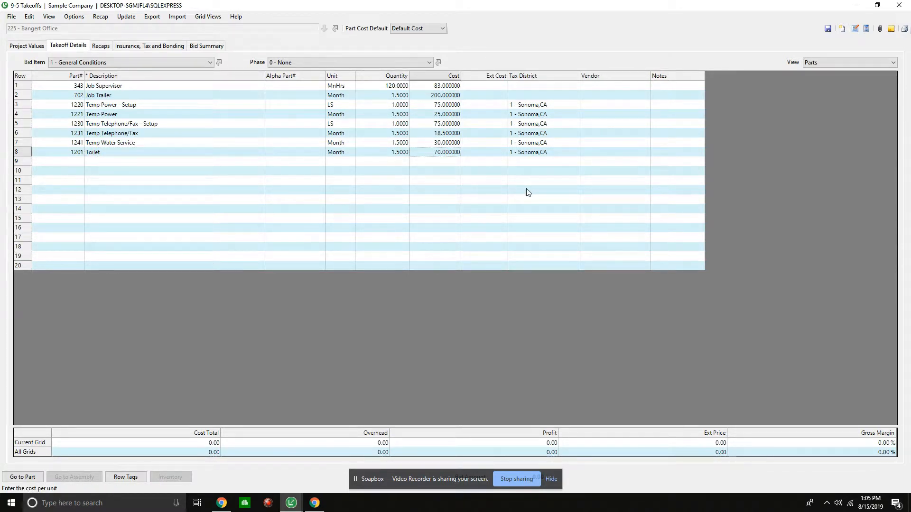
# - Add part 2315, Fork Lift, in the ninth row of the takeoff with a quantity of 10
pyautogui.click(81, 165)
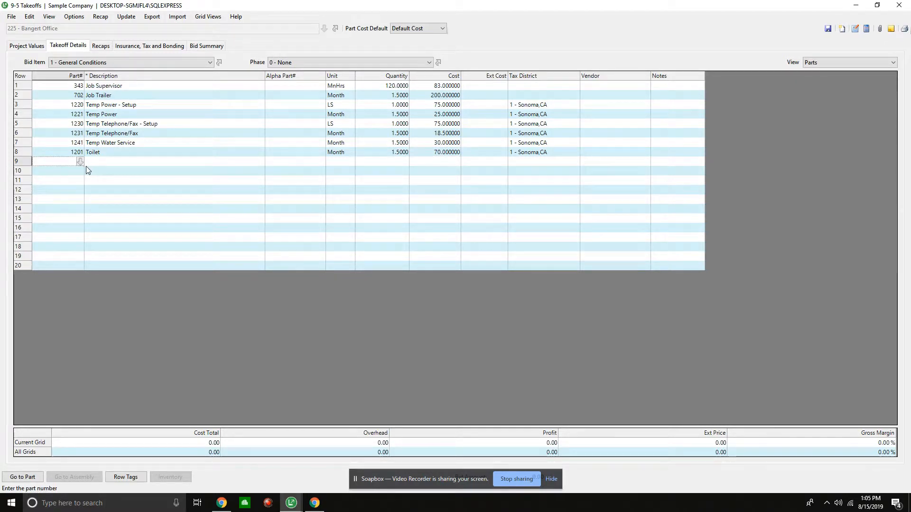
pyautogui.write('2315')
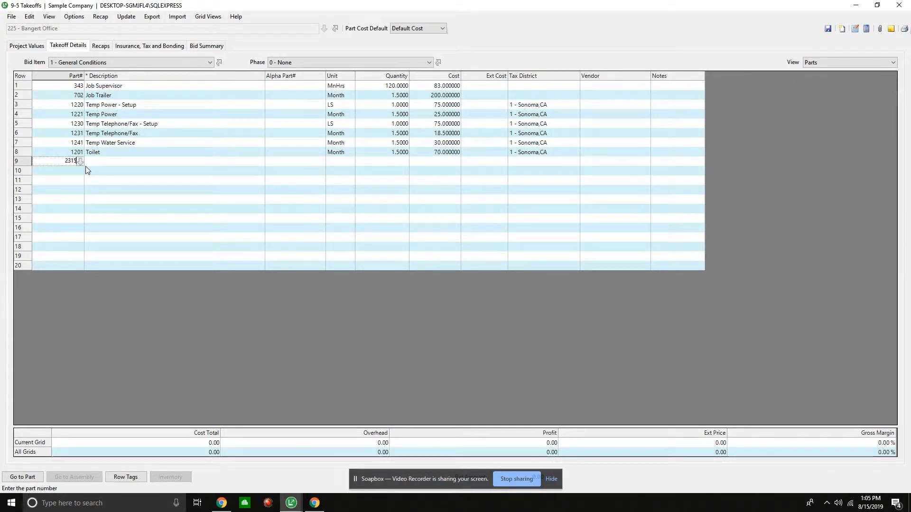
pyautogui.press('Tab')
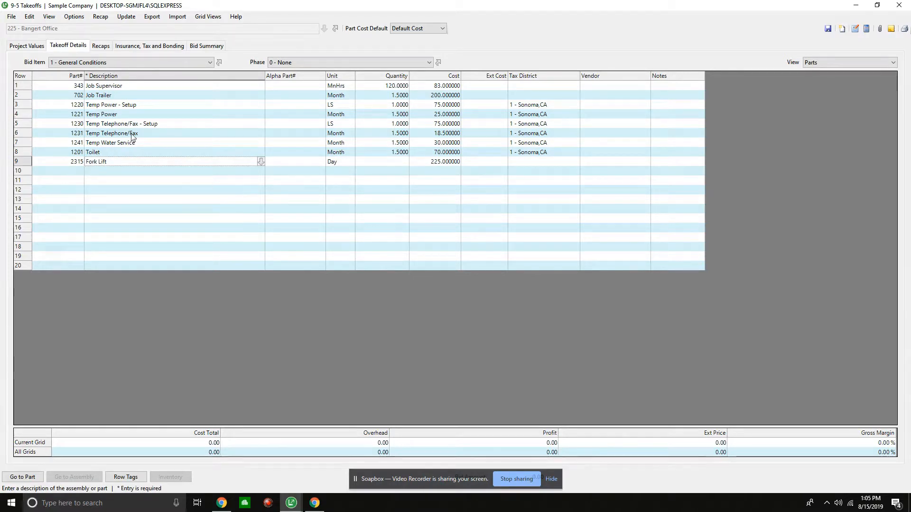
pyautogui.press('Tab')
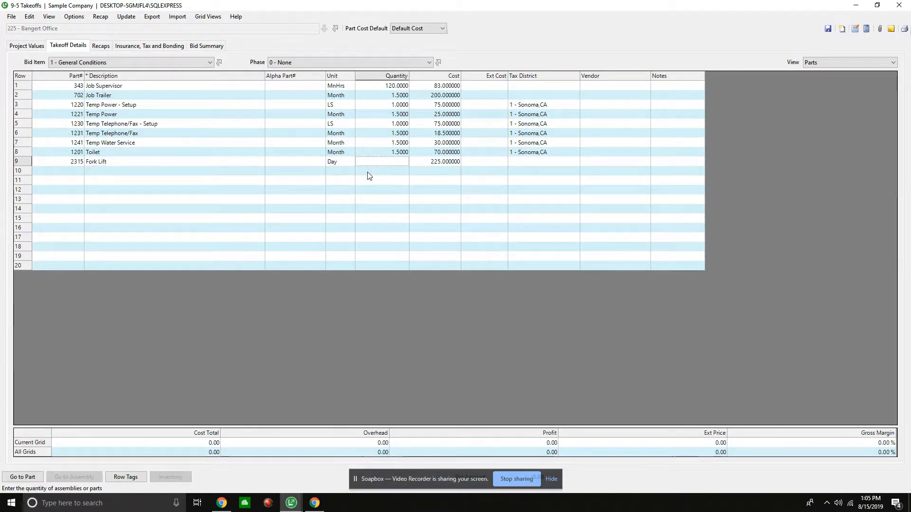
pyautogui.write('45')
pyautogui.press('Tab')
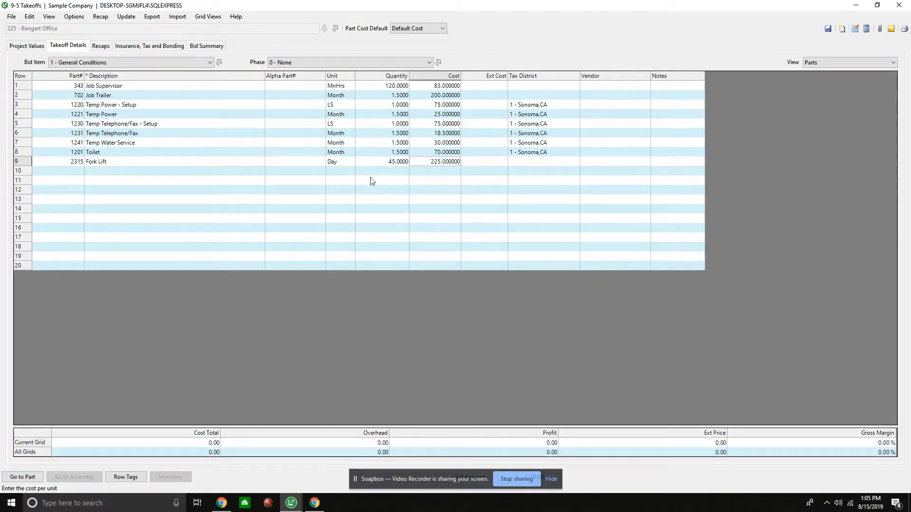
pyautogui.click(388, 164)
pyautogui.write('10')
pyautogui.press('Tab')
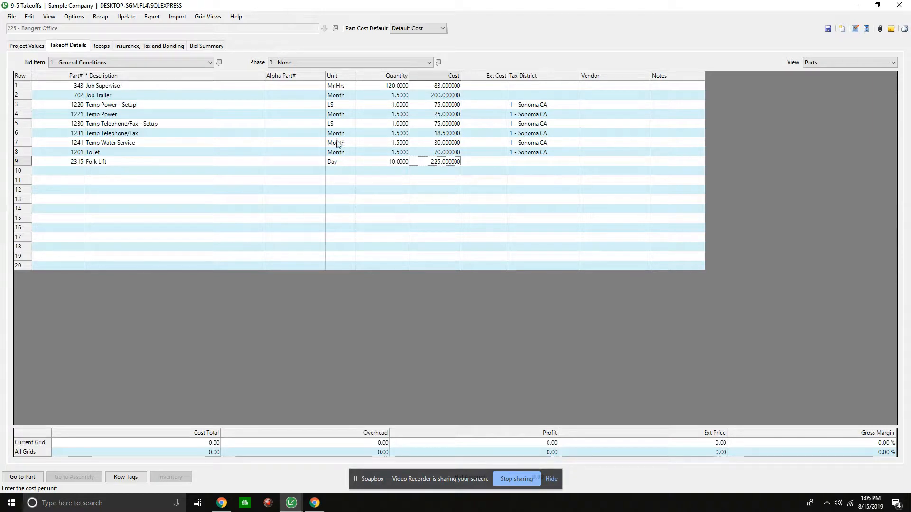
# - Clear the tax district from the Job Supervisor through Toilet rows and save the takeoff
pyautogui.moveTo(524, 87); pyautogui.dragTo(518, 151)
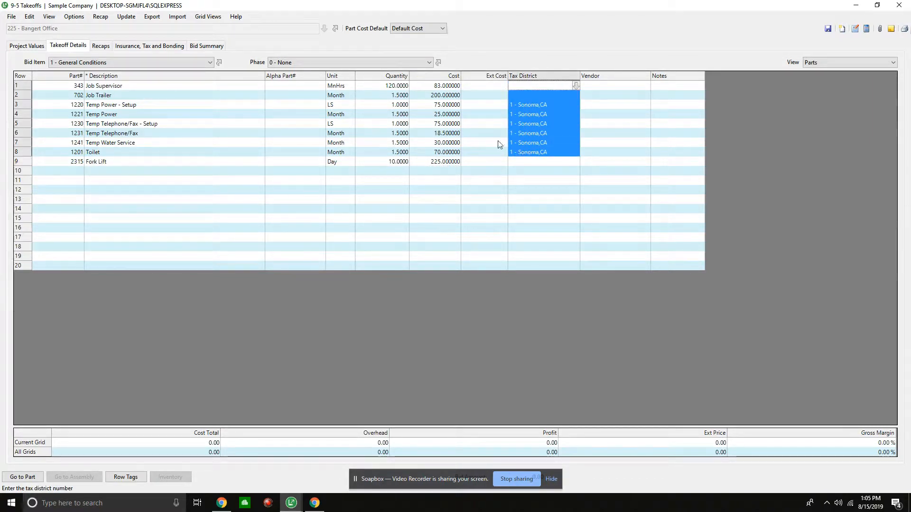
pyautogui.press('Delete')
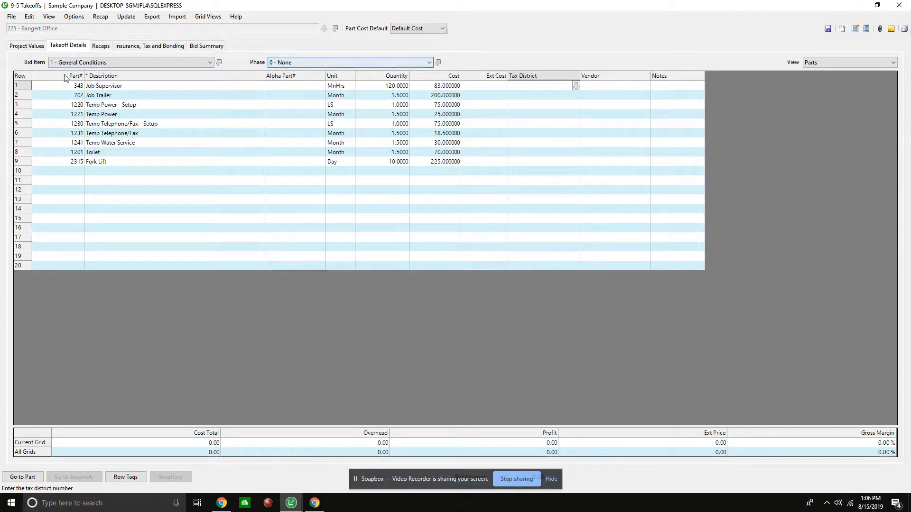
pyautogui.click(828, 31)
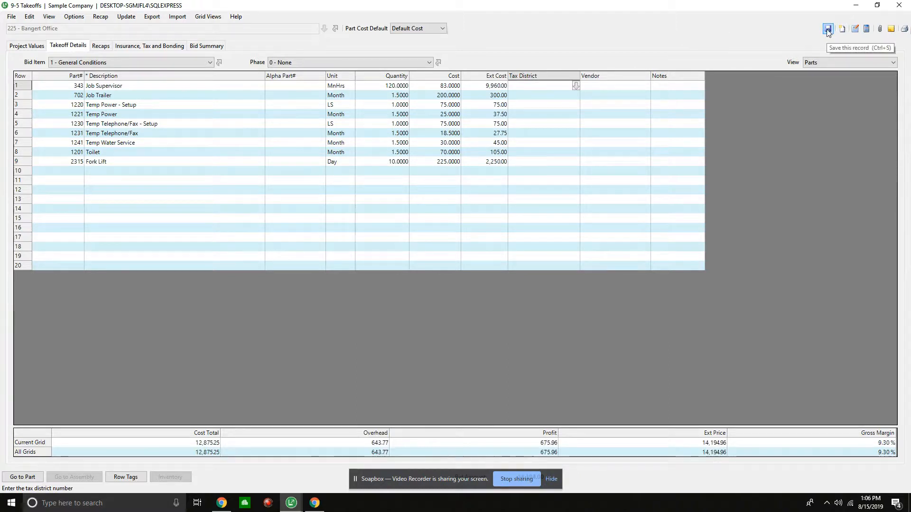
# - Review the takeoff's markups and cost codes in the No Assembly view, and return to the Parts view
pyautogui.click(892, 62)
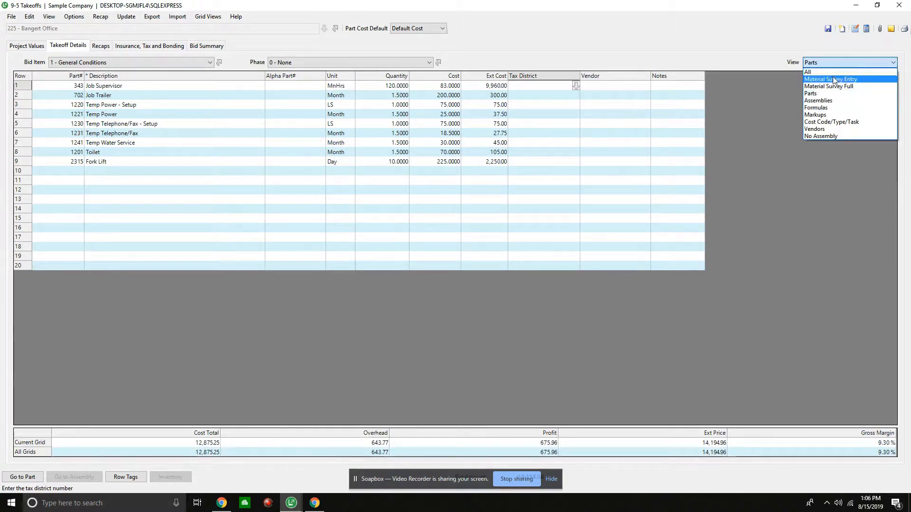
pyautogui.click(821, 136)
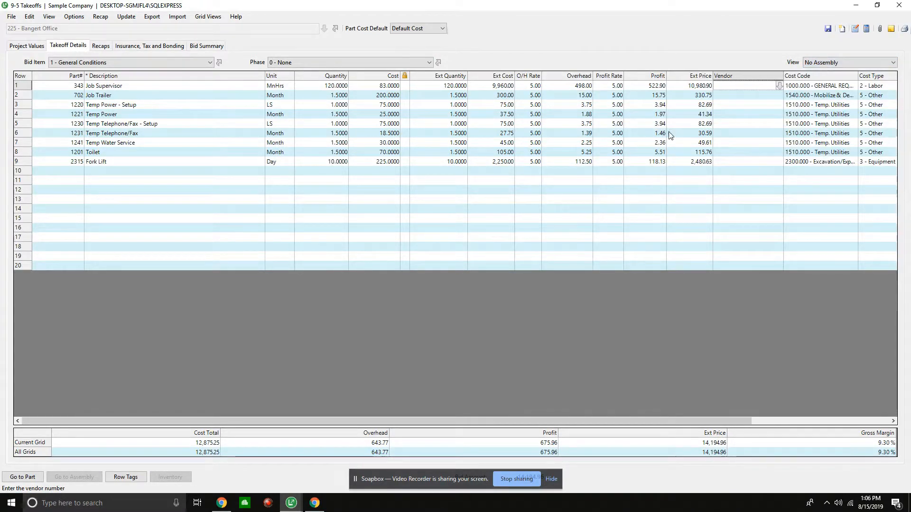
pyautogui.click(806, 64)
pyautogui.click(808, 93)
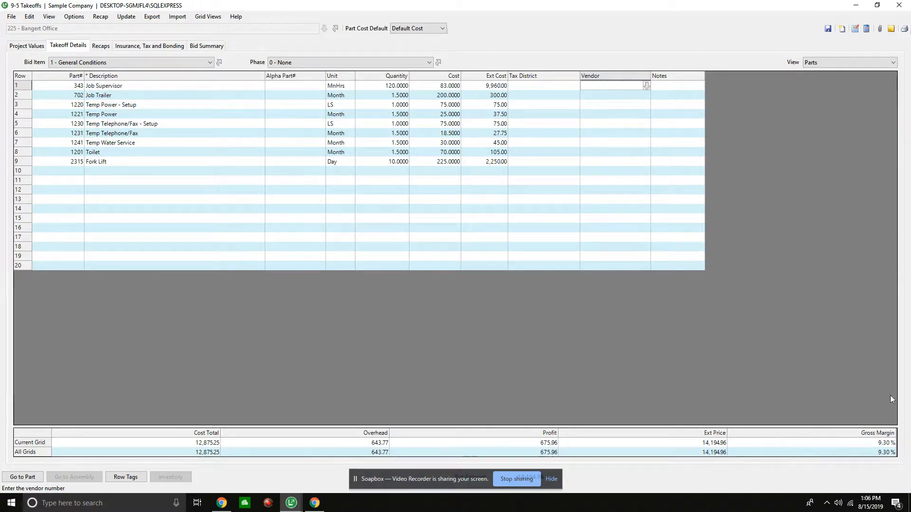
# - Show the takeoff in the No Assembly view and set the Job Supervisor row's profit rate to 8
pyautogui.click(831, 64)
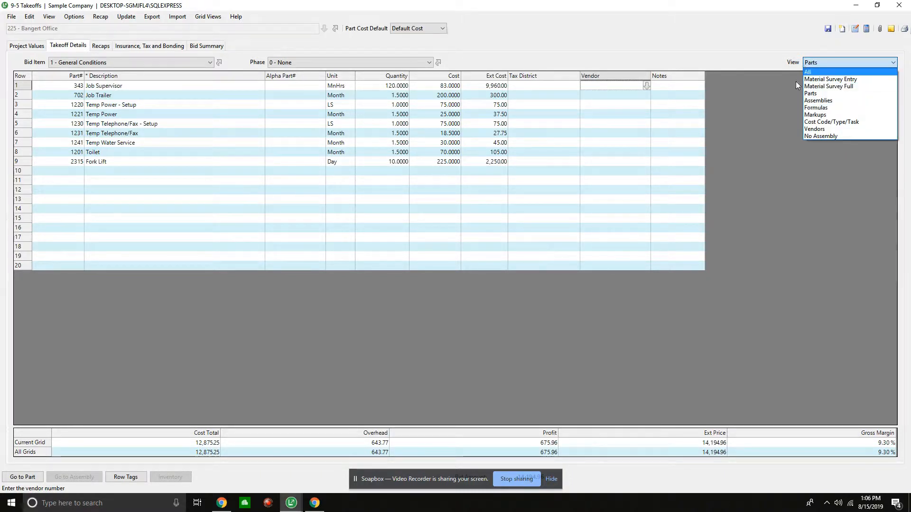
pyautogui.click(821, 137)
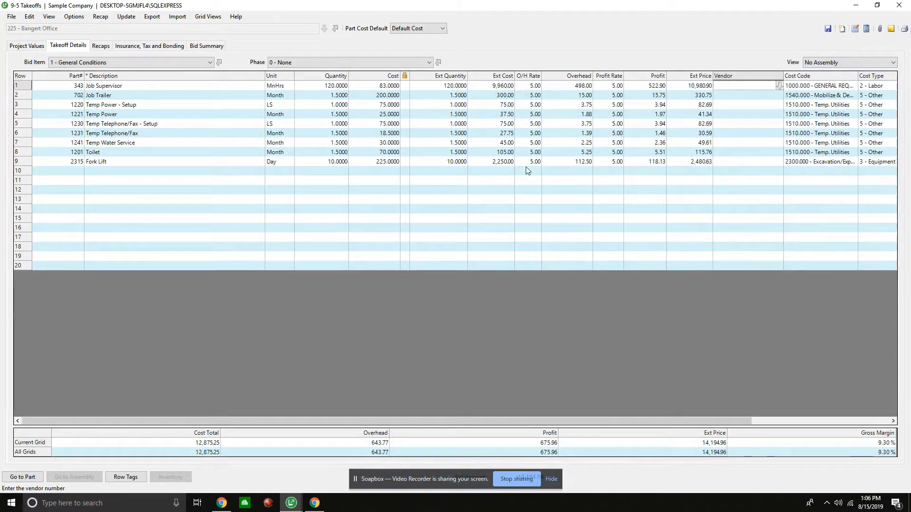
pyautogui.moveTo(539, 87); pyautogui.dragTo(536, 164)
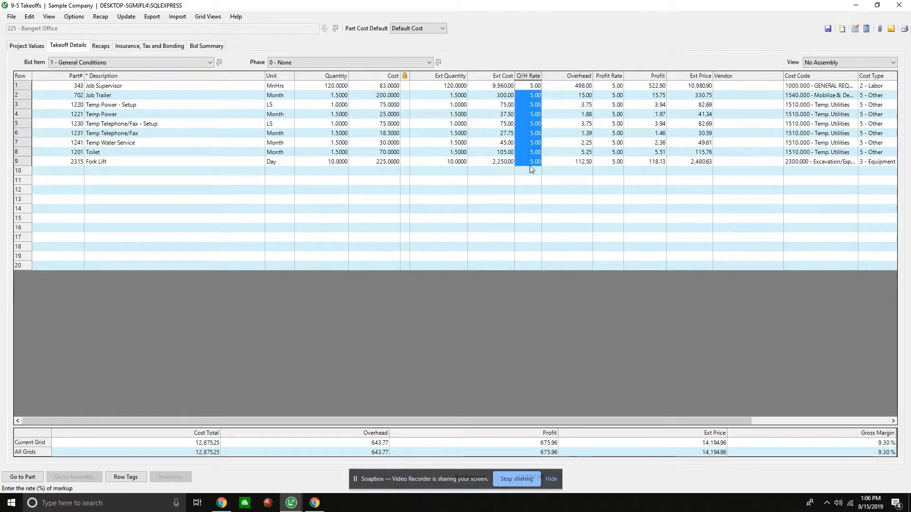
pyautogui.click(619, 86)
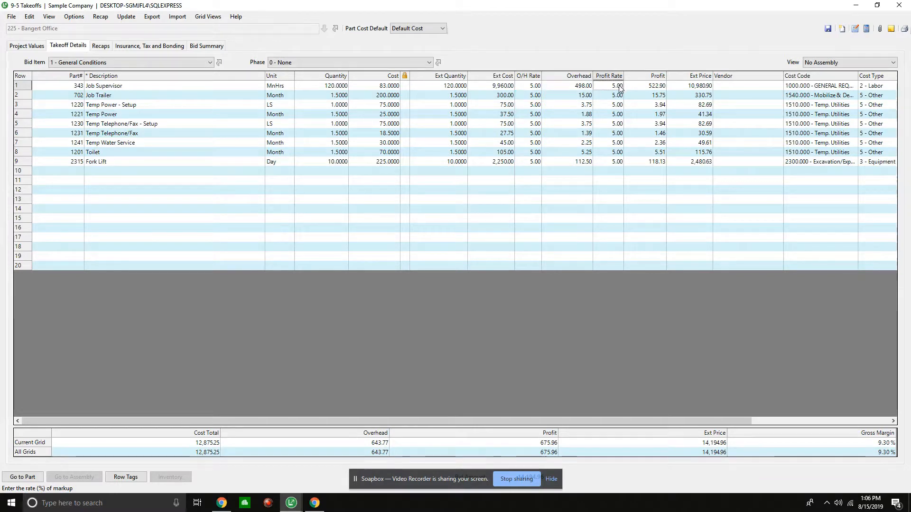
pyautogui.press('BackSpace')
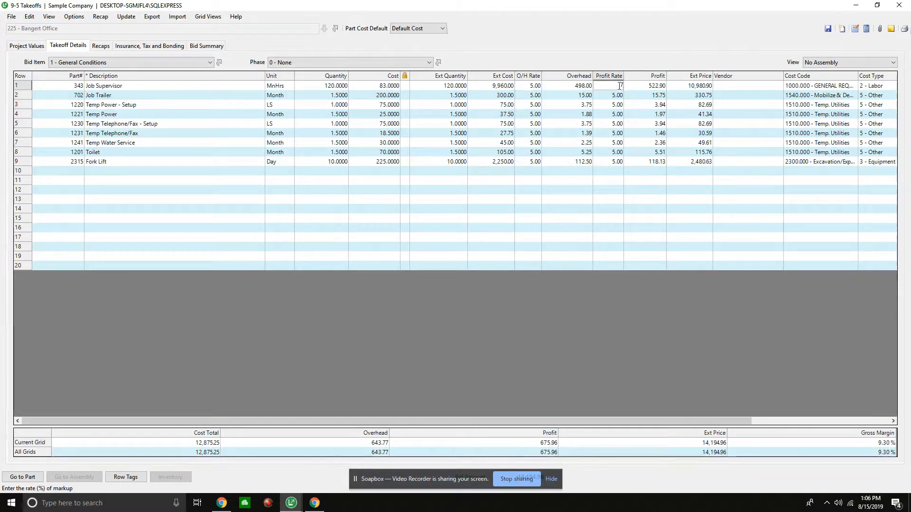
pyautogui.write('8')
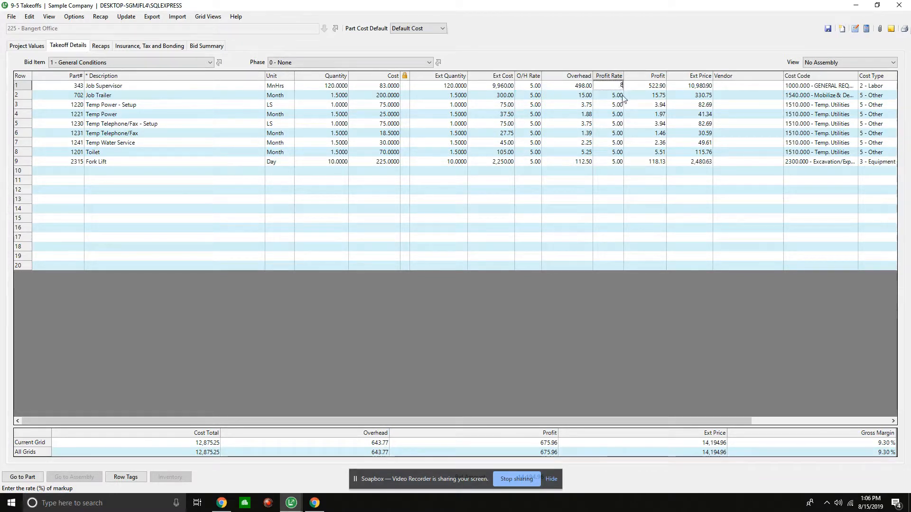
pyautogui.click(603, 95)
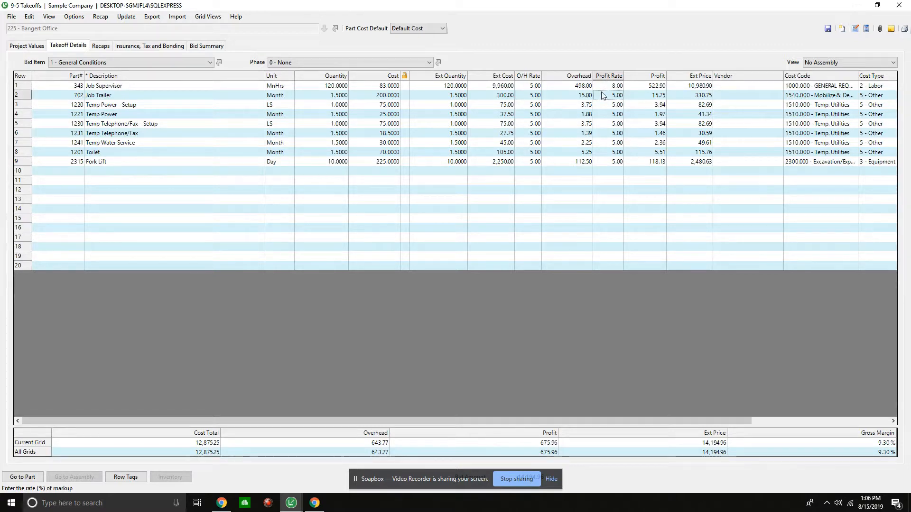
# - Copy the Job Supervisor's profit rate of 8 to the Job Trailer through Fork Lift rows and recalculate the takeoff
pyautogui.rightClick(599, 87)
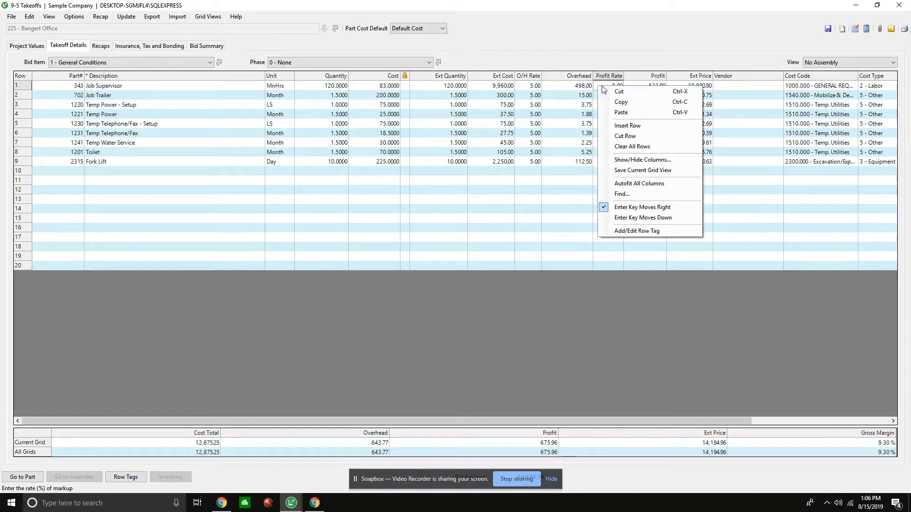
pyautogui.click(621, 102)
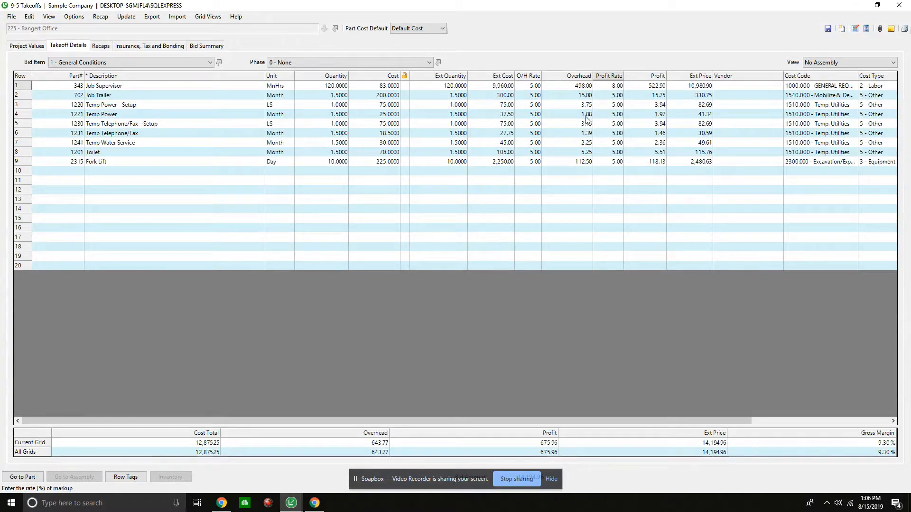
pyautogui.moveTo(610, 105); pyautogui.dragTo(622, 164)
pyautogui.rightClick(610, 144)
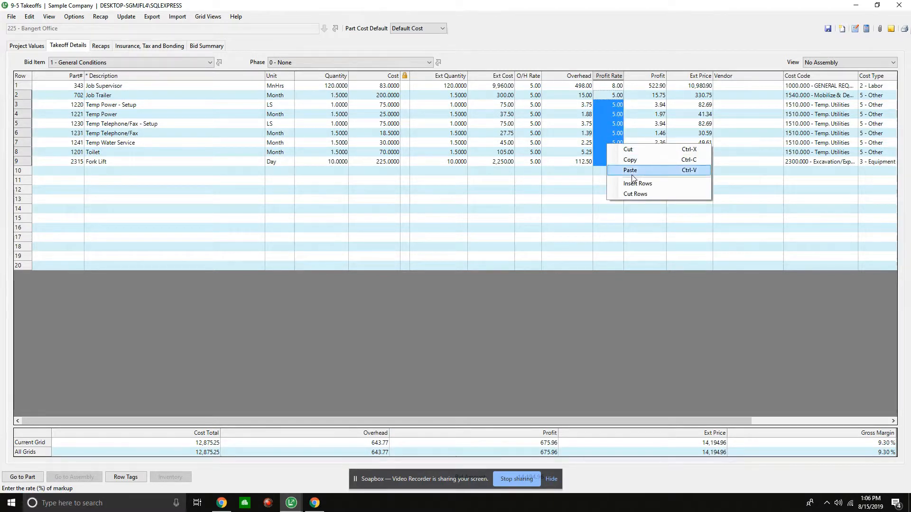
pyautogui.click(630, 170)
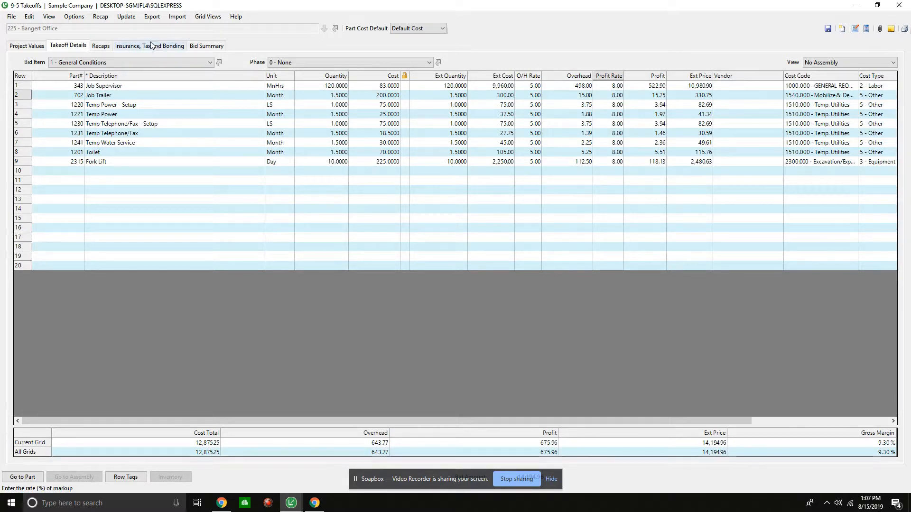
pyautogui.click(866, 28)
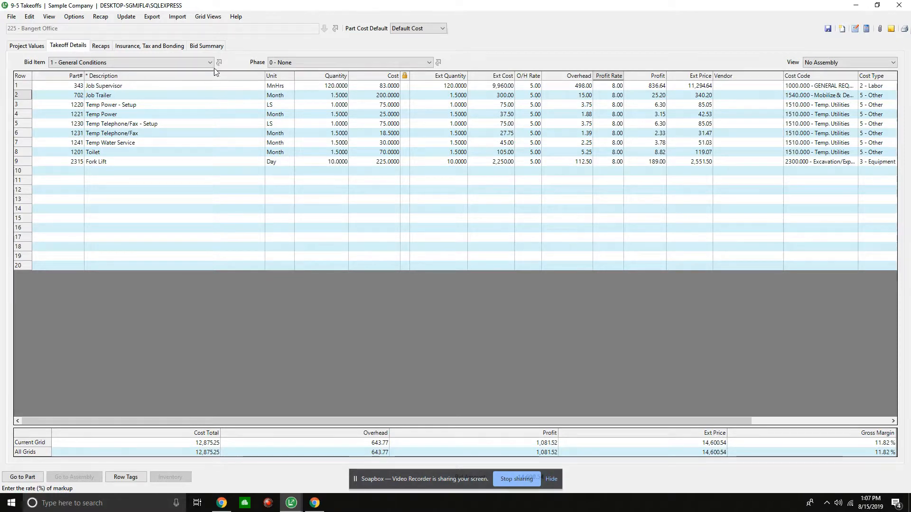
# - Switch the takeoff to bid item 2 - Sitework, phase 1 - North Side Side Walk, and display the Parts view
pyautogui.click(201, 64)
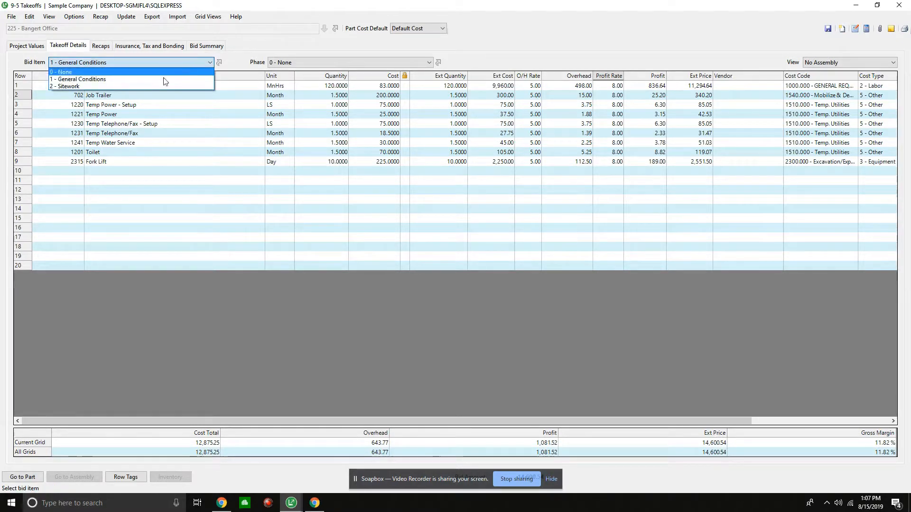
pyautogui.click(147, 86)
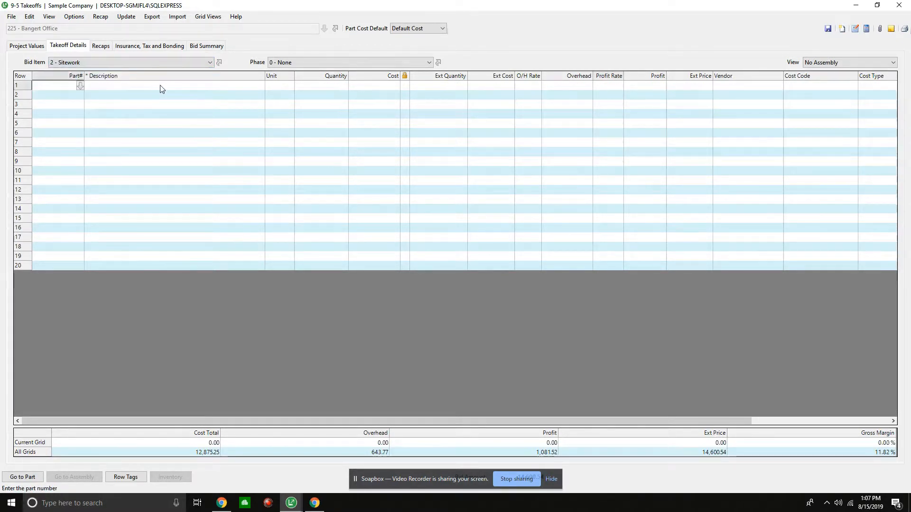
pyautogui.click(343, 61)
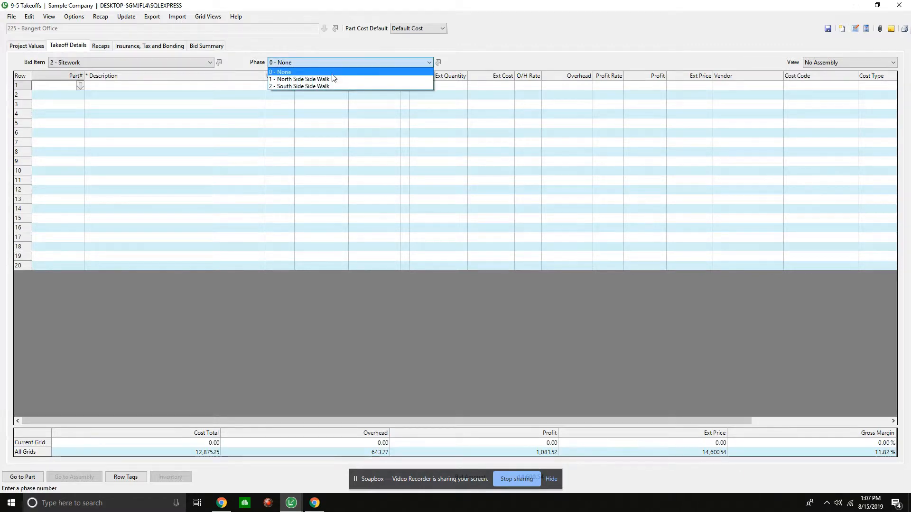
pyautogui.click(316, 72)
pyautogui.click(318, 65)
pyautogui.click(318, 78)
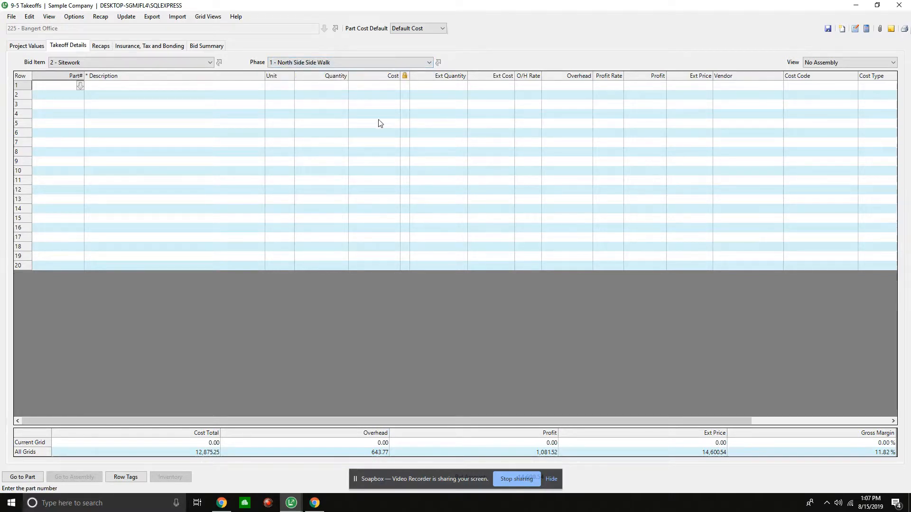
pyautogui.click(55, 86)
pyautogui.click(840, 62)
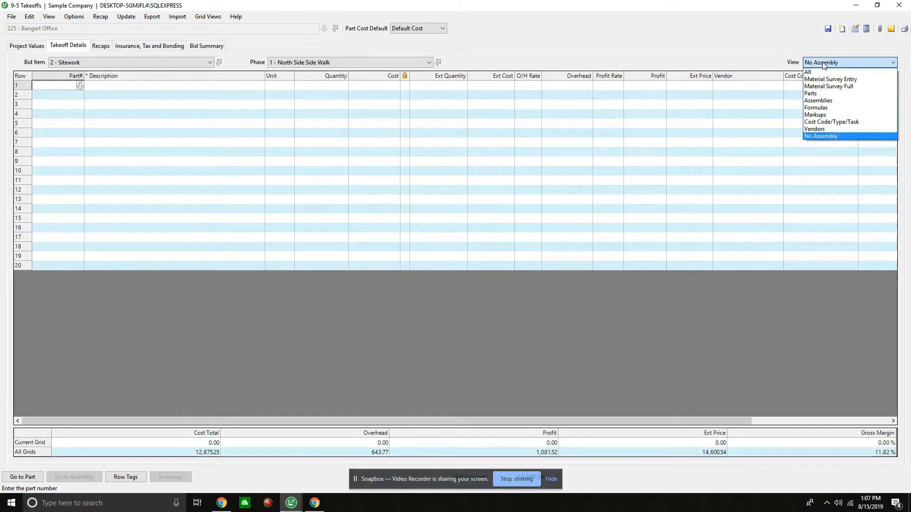
pyautogui.click(810, 94)
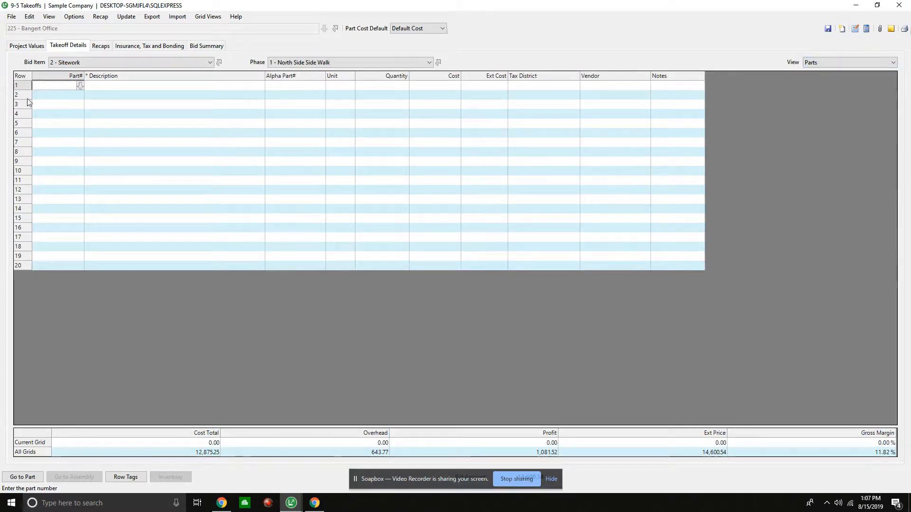
pyautogui.click(61, 79)
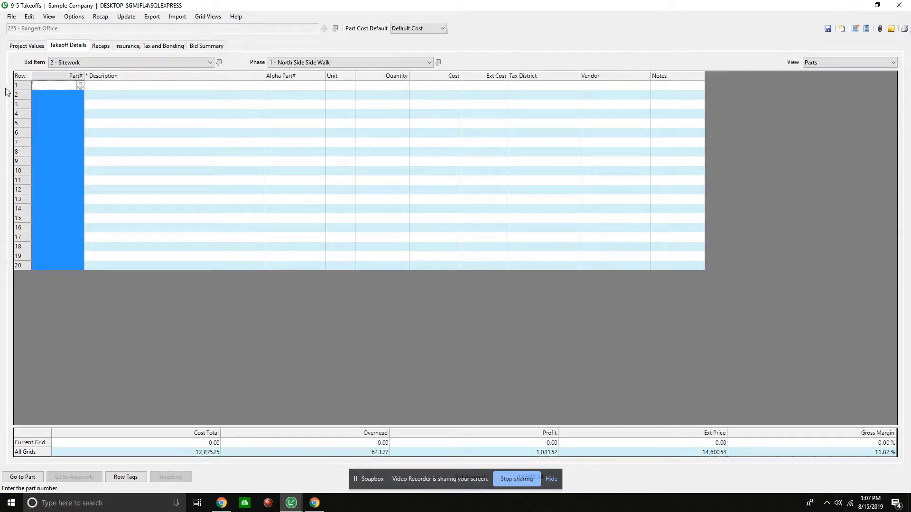
pyautogui.write('29')
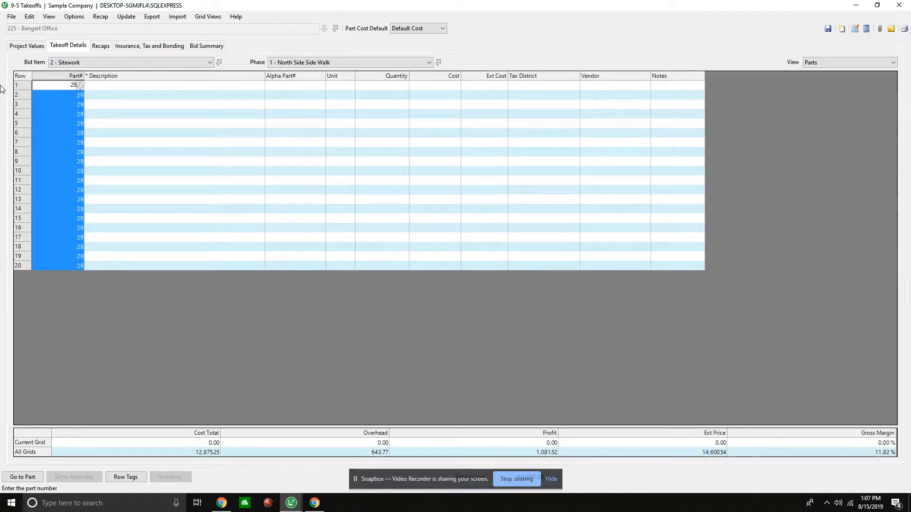
pyautogui.click(90, 85)
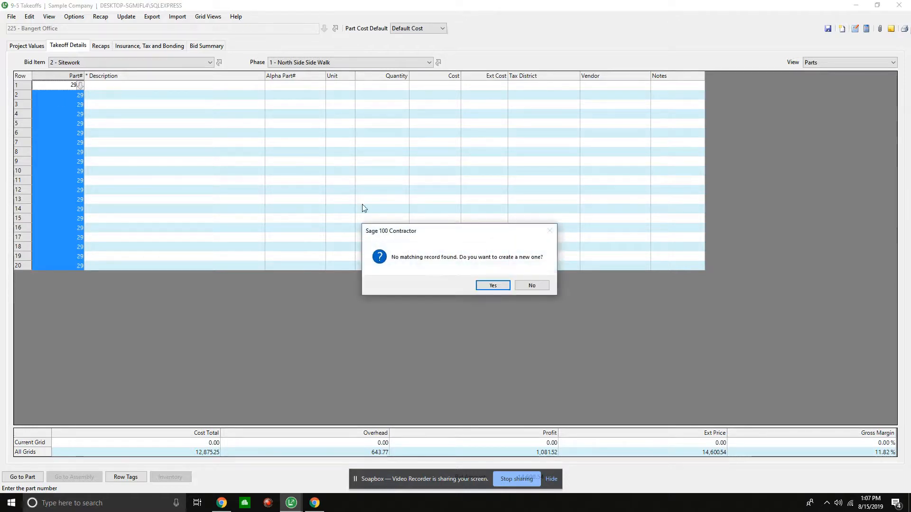
pyautogui.click(533, 286)
pyautogui.moveTo(68, 92); pyautogui.dragTo(53, 263)
pyautogui.press('Delete')
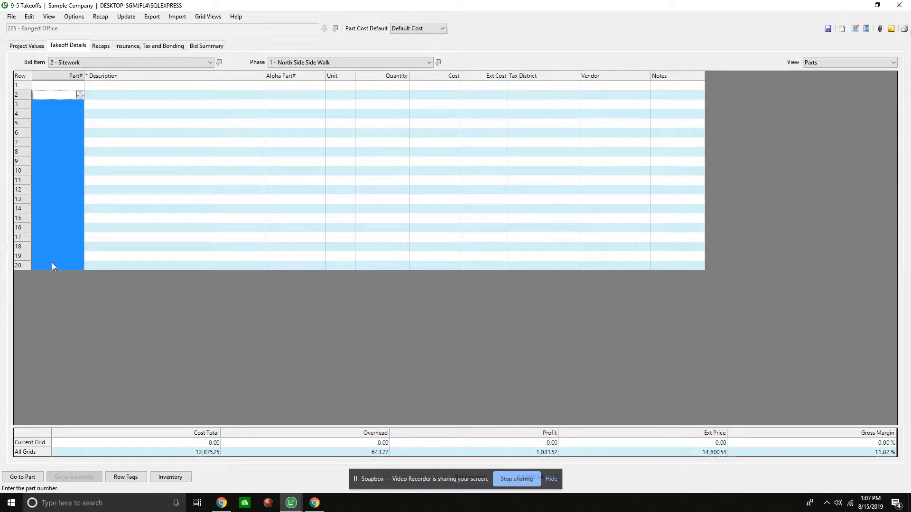
# - Add part 29463, 2x4 Utility Grade Random, in the first row and part 3102, 1x2x12'' Forming Stakes, in the second row
pyautogui.click(66, 85)
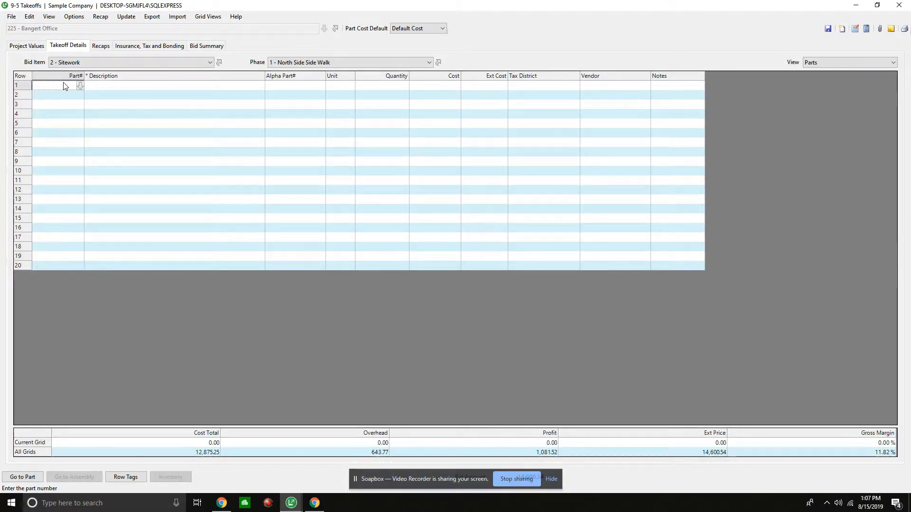
pyautogui.write('294')
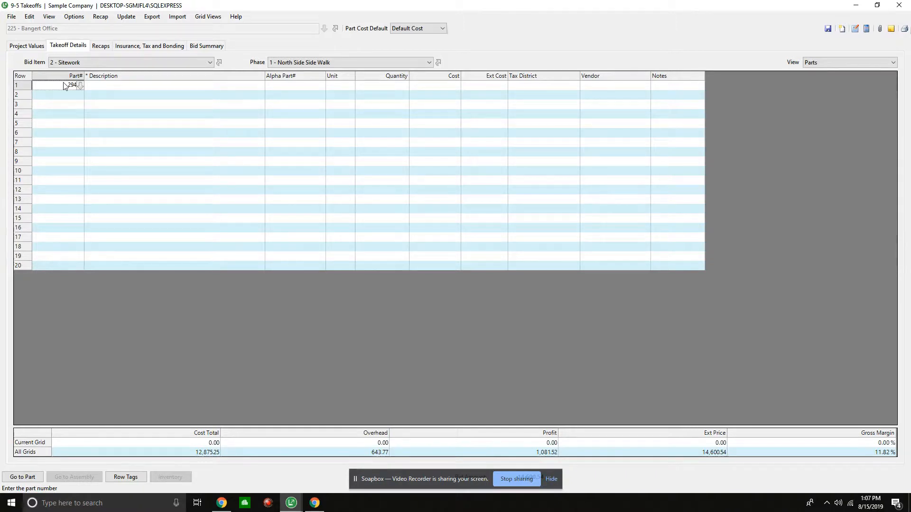
pyautogui.write('63')
pyautogui.press('Tab')
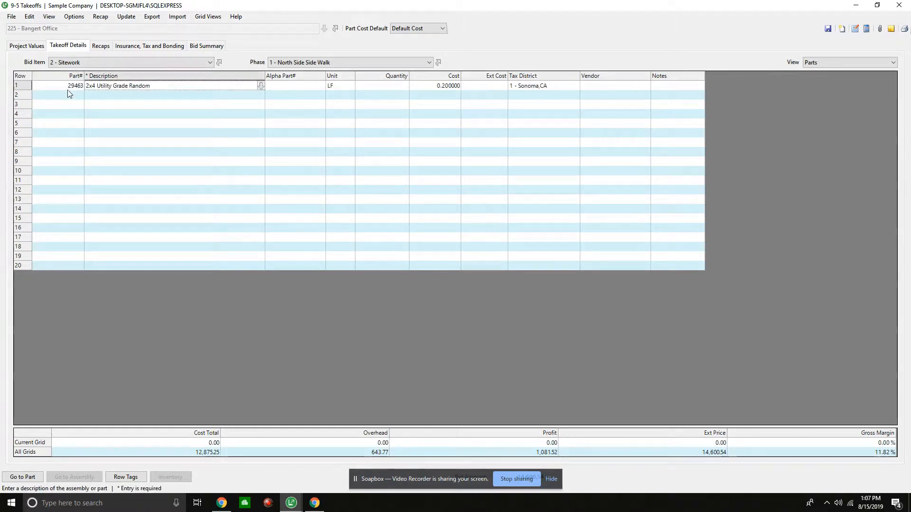
pyautogui.click(67, 98)
pyautogui.write('31')
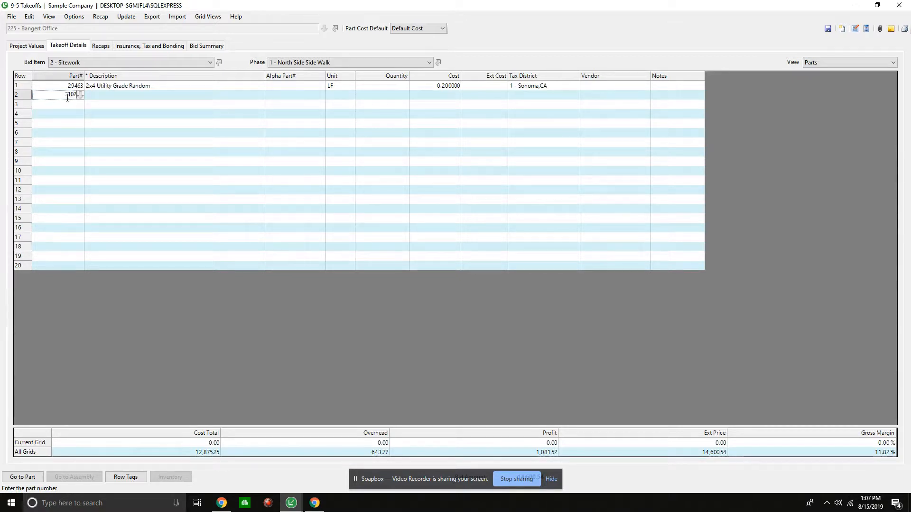
pyautogui.write('02')
pyautogui.press('Tab')
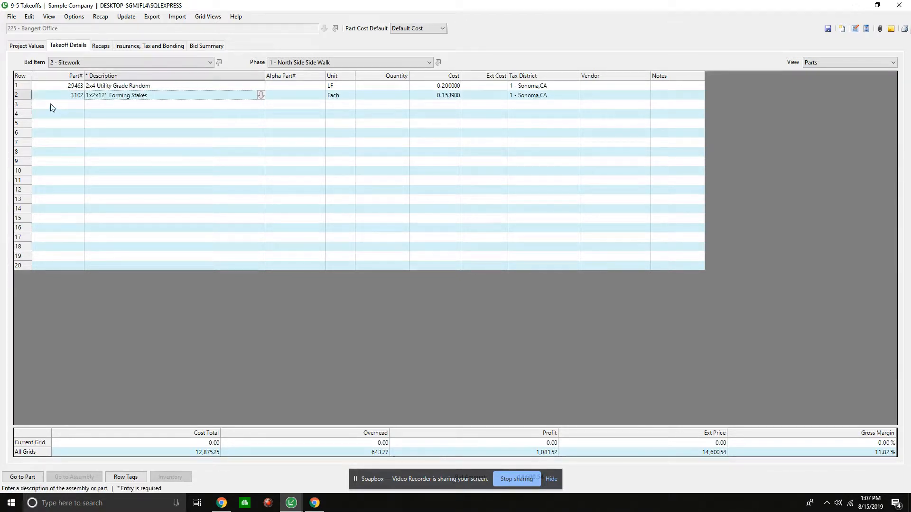
# - Add part 5427, 8d Vinyl Sinkers, in the third row and part 2020, Pea Gravel, in the fourth row
pyautogui.click(55, 105)
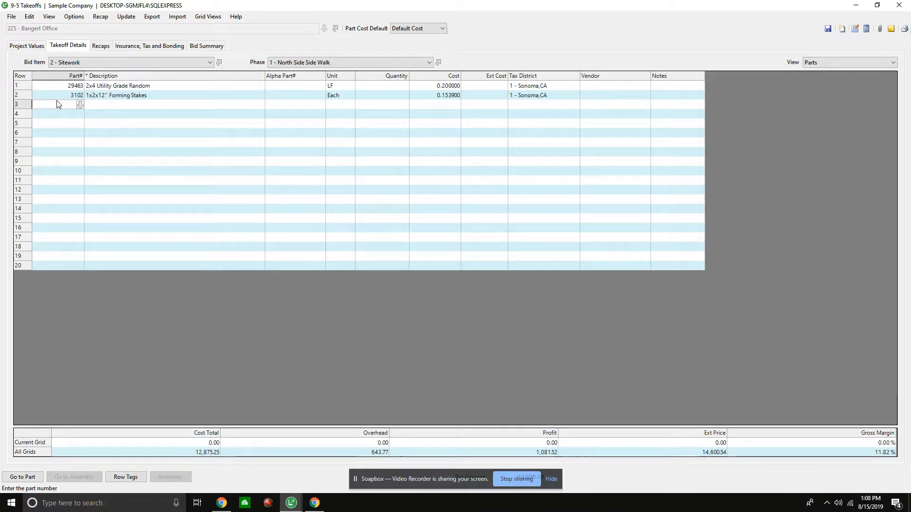
pyautogui.write('5427')
pyautogui.press('Return')
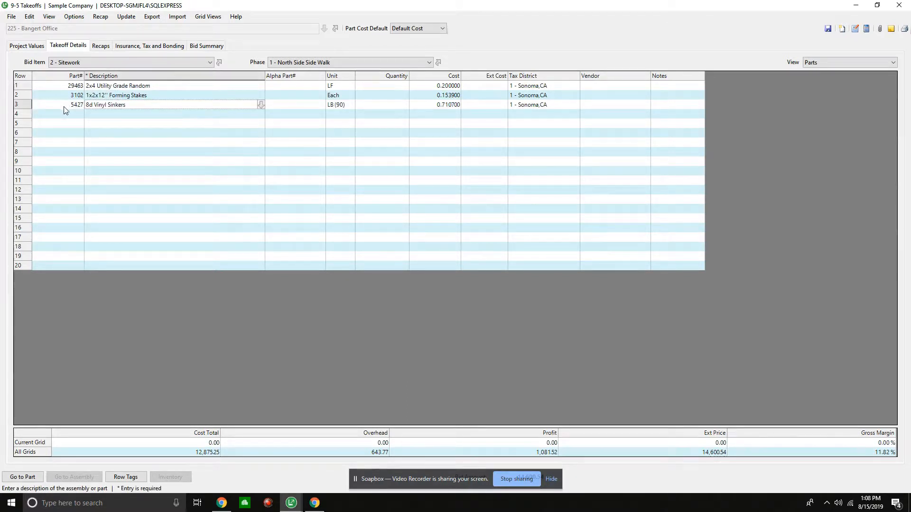
pyautogui.press('Return')
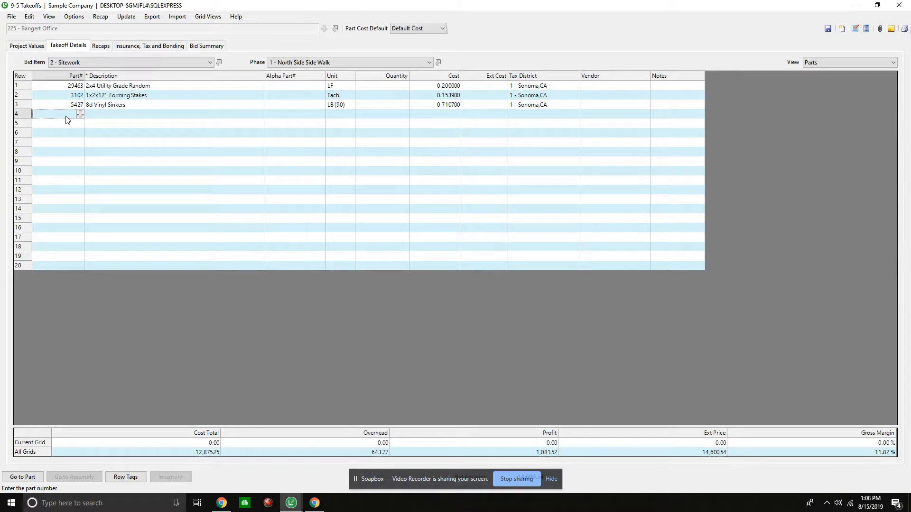
pyautogui.write('22')
pyautogui.press('Tab')
# - Add part 3175, 1/2 x 4'' Expansion Joint, in the fifth row and part 3305, 5-Sack Concrete, in the sixth row
pyautogui.click(67, 124)
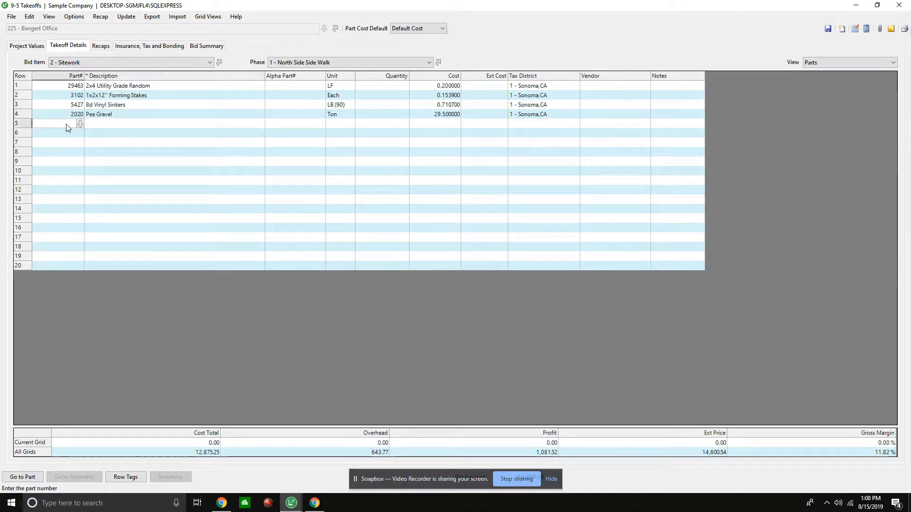
pyautogui.write('3175')
pyautogui.press('Tab')
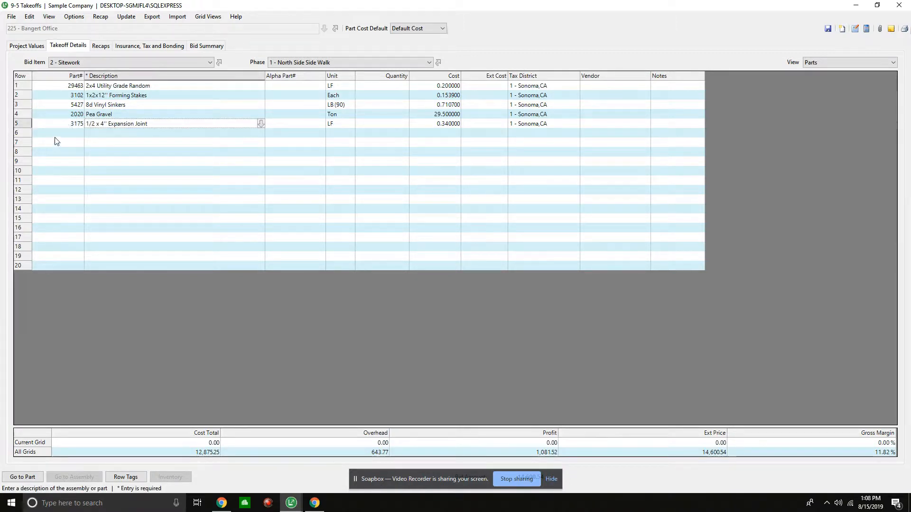
pyautogui.click(64, 134)
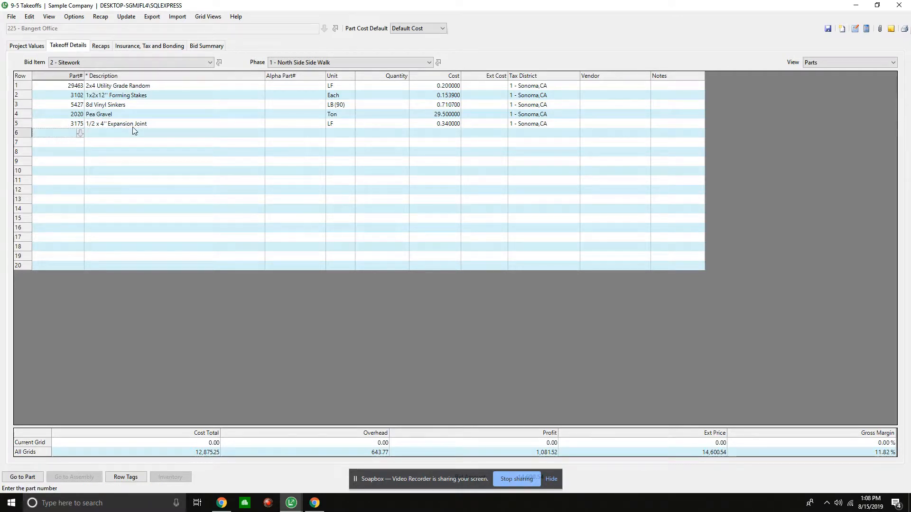
pyautogui.write('3')
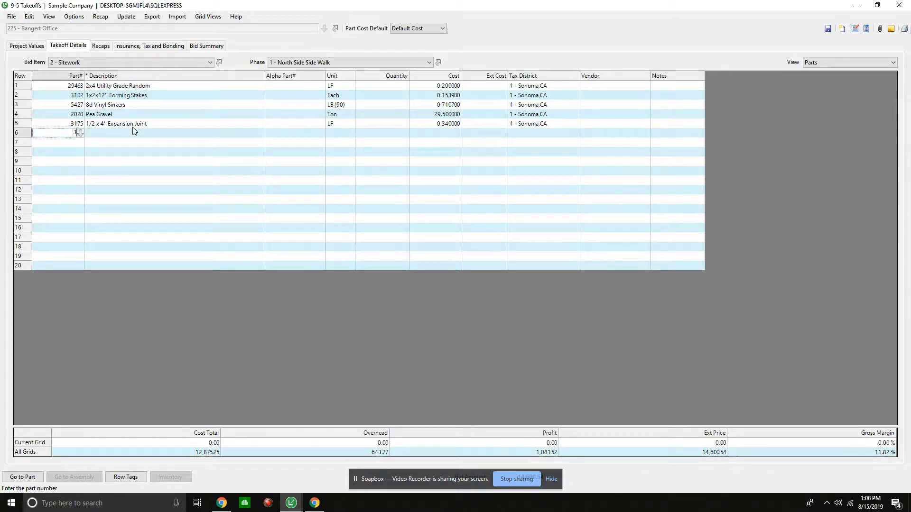
pyautogui.press('Tab')
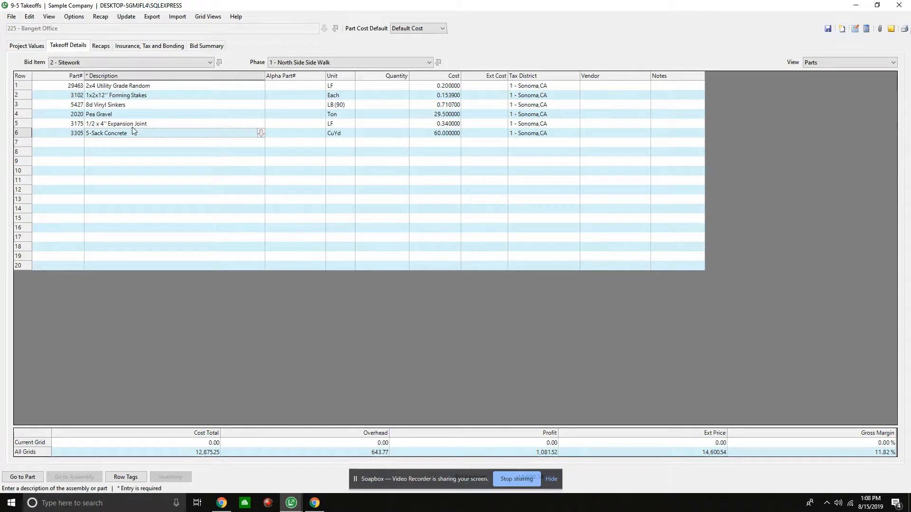
# - Add part 101, Carpenter, in the seventh row and part 121, Concrete Labor, in the eighth row
pyautogui.click(54, 144)
pyautogui.write('101')
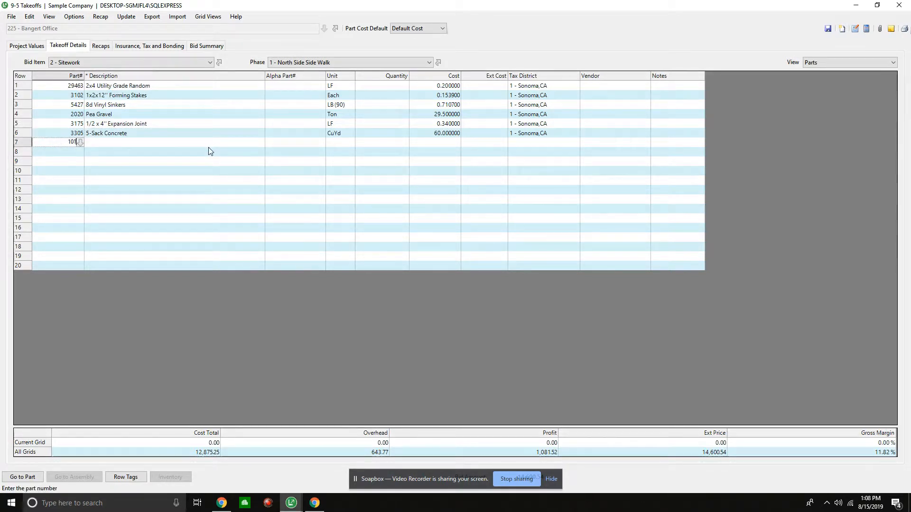
pyautogui.press('Tab')
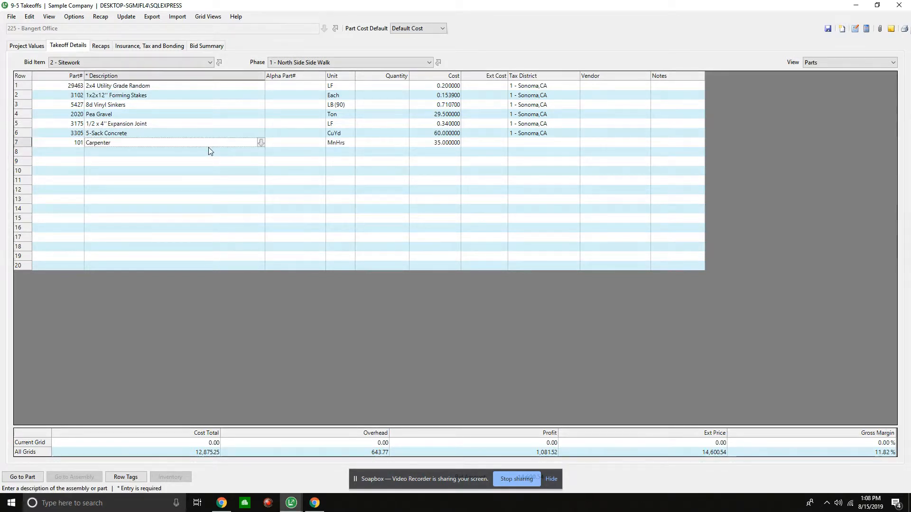
pyautogui.click(76, 153)
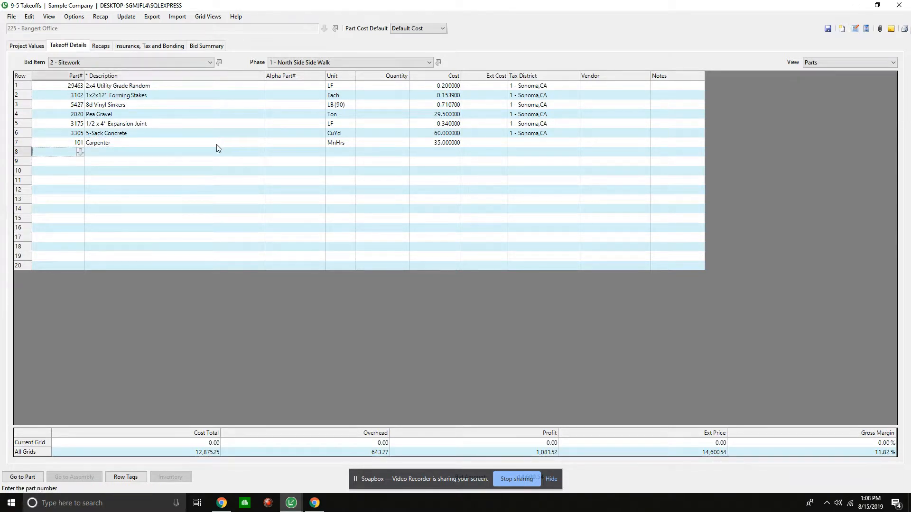
pyautogui.write('121')
pyautogui.press('Tab')
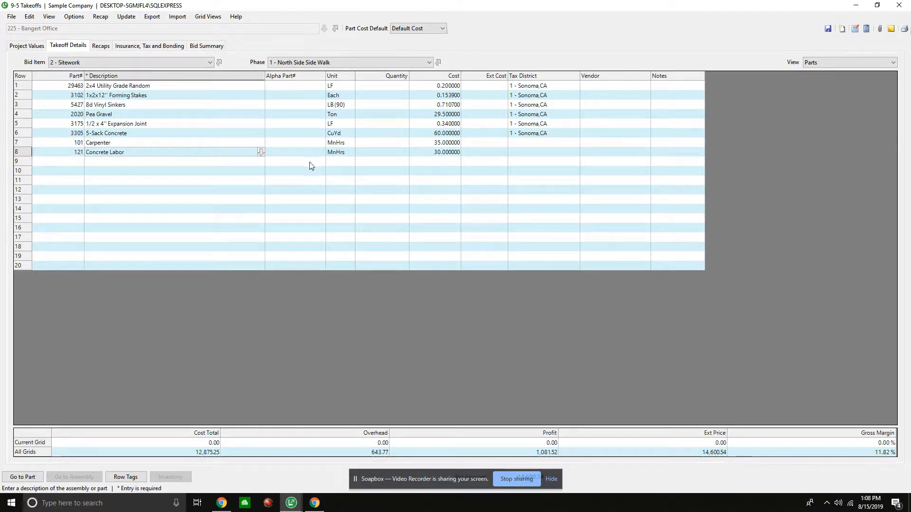
# - Set the quantity of 2x4 Utility Grade Random to 2.4 and of 1x2x12'' Forming Stakes to 1.59
pyautogui.click(400, 88)
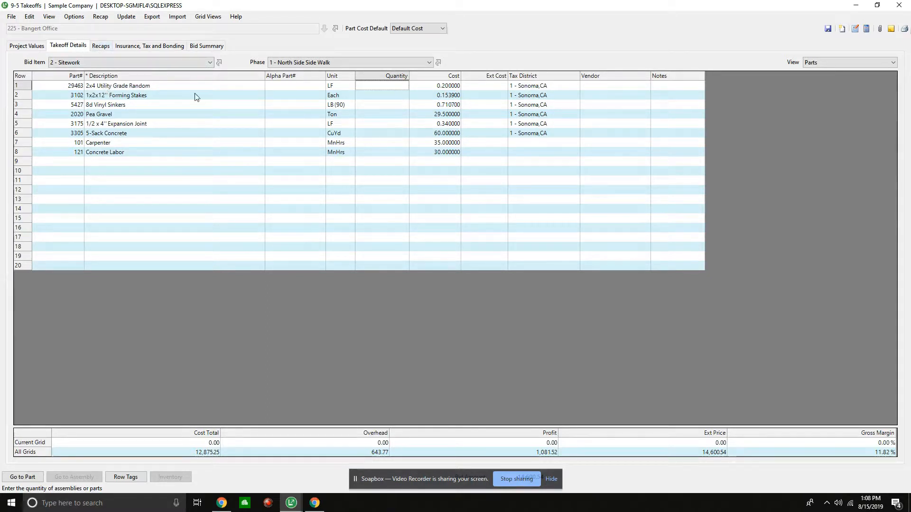
pyautogui.click(61, 78)
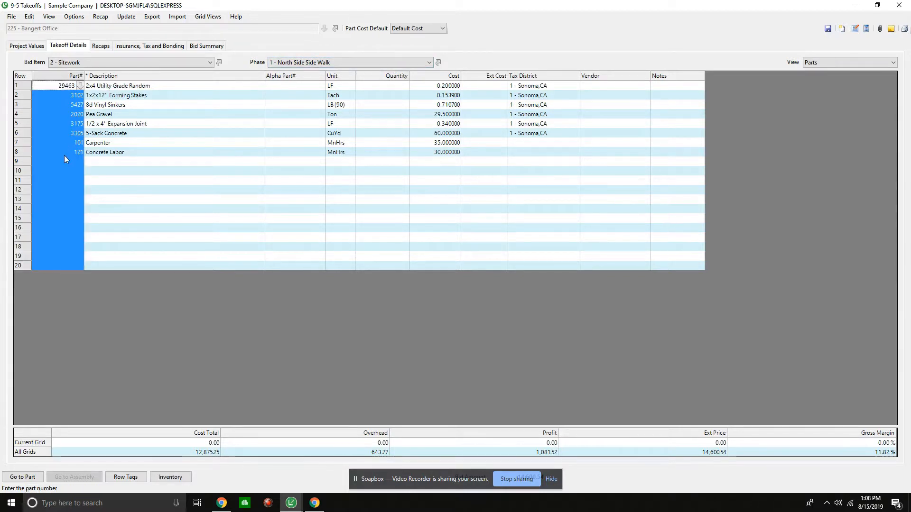
pyautogui.click(381, 83)
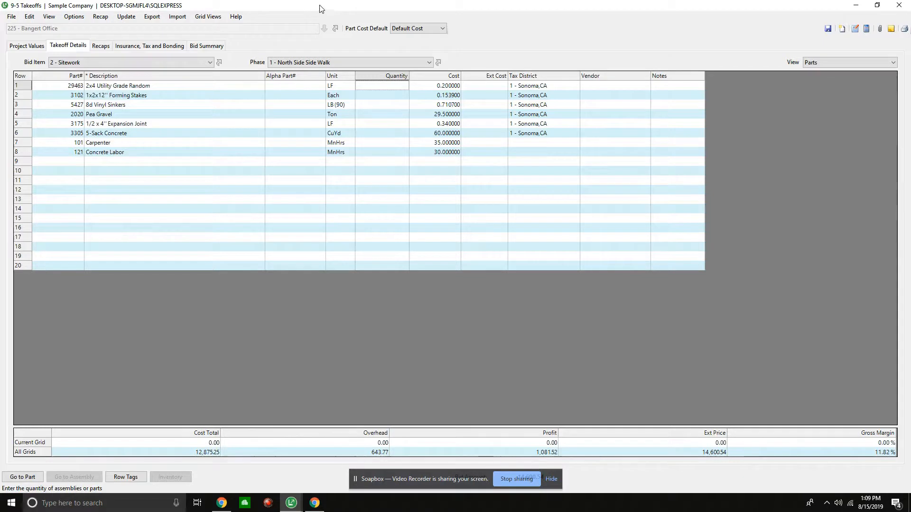
pyautogui.write('2.4')
pyautogui.press('Tab')
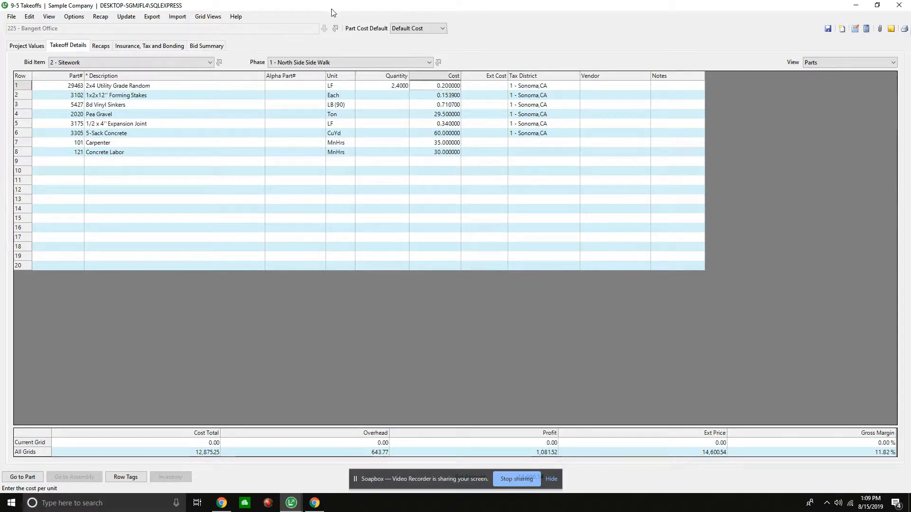
pyautogui.click(375, 96)
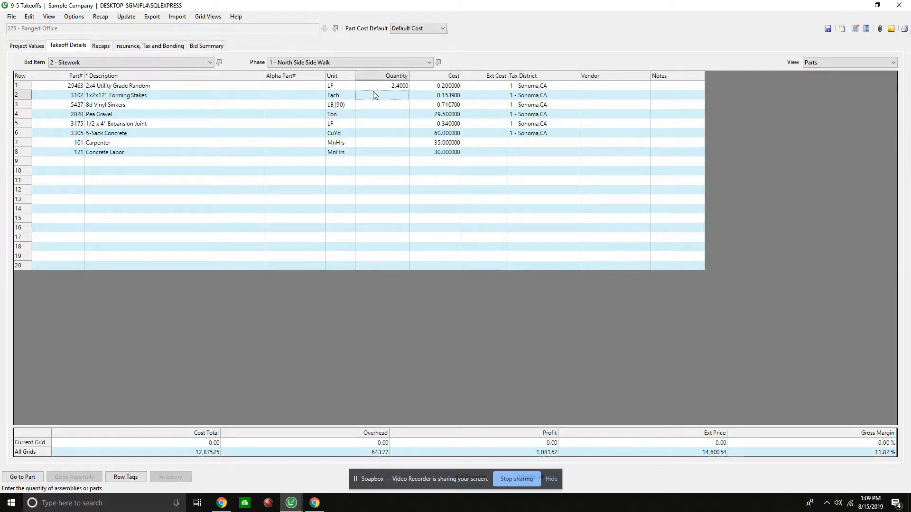
pyautogui.write('1.59')
pyautogui.press('Tab')
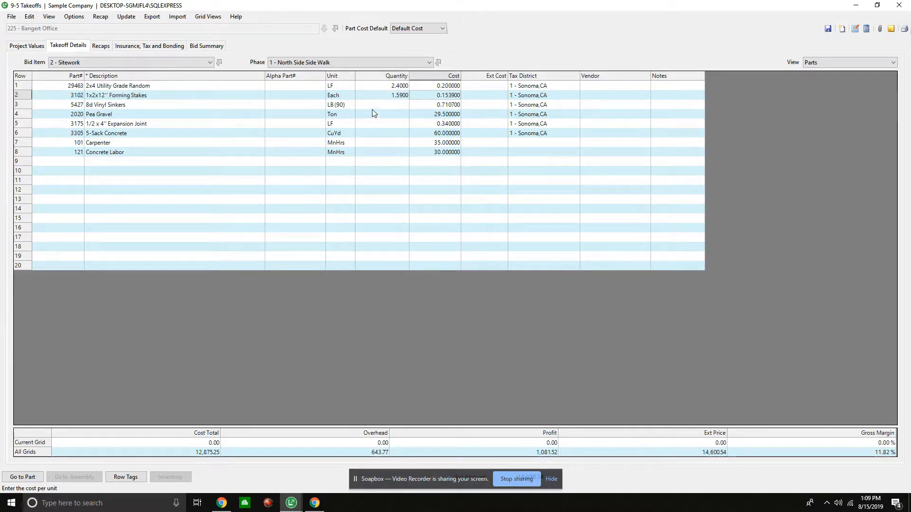
# - Set the quantity of 8d Vinyl Sinkers to 0.59 and of Pea Gravel to 0.0137
pyautogui.click(371, 107)
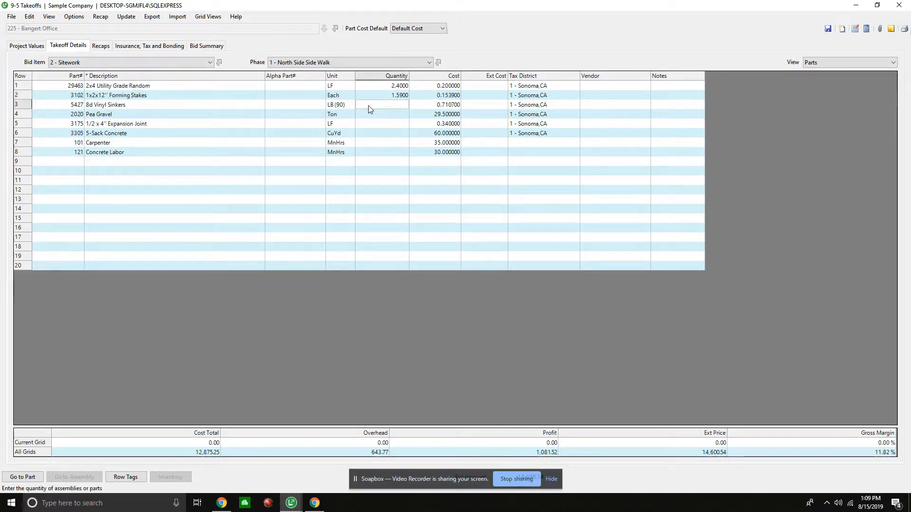
pyautogui.write('.59')
pyautogui.press('Tab')
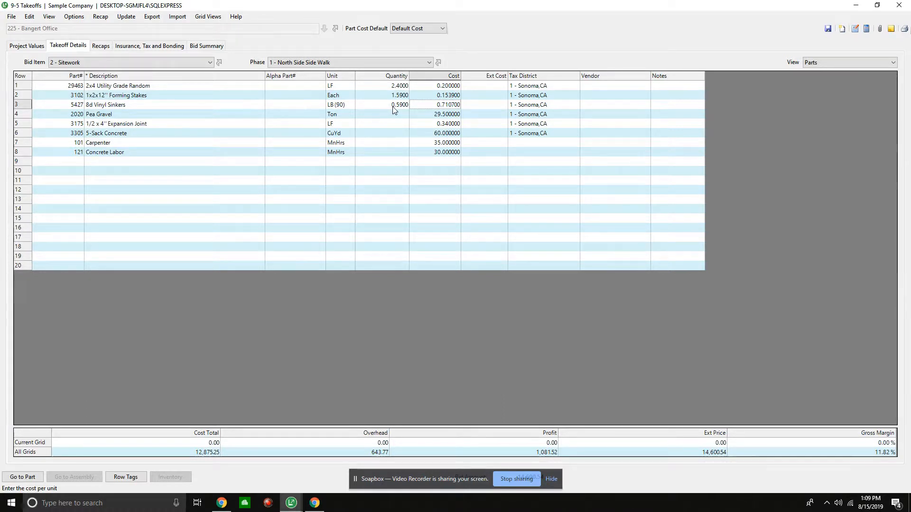
pyautogui.click(389, 119)
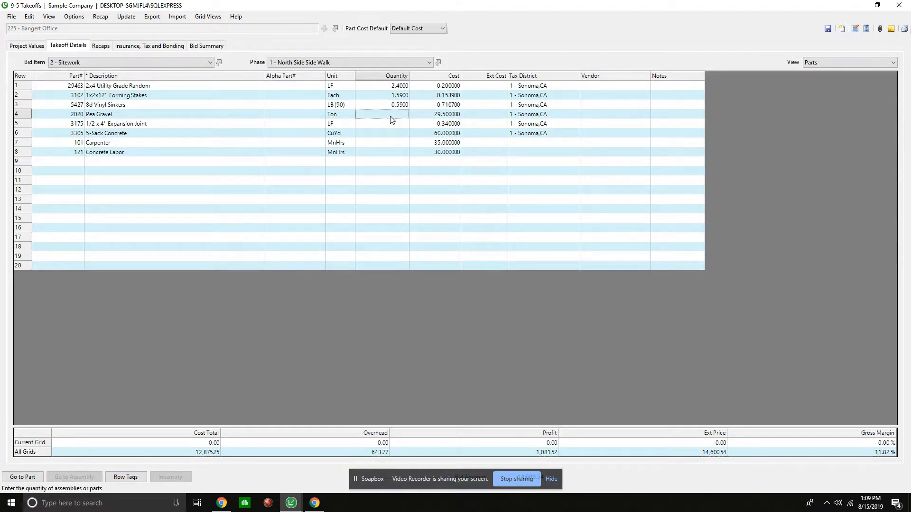
pyautogui.write('0.0137')
pyautogui.press('Tab')
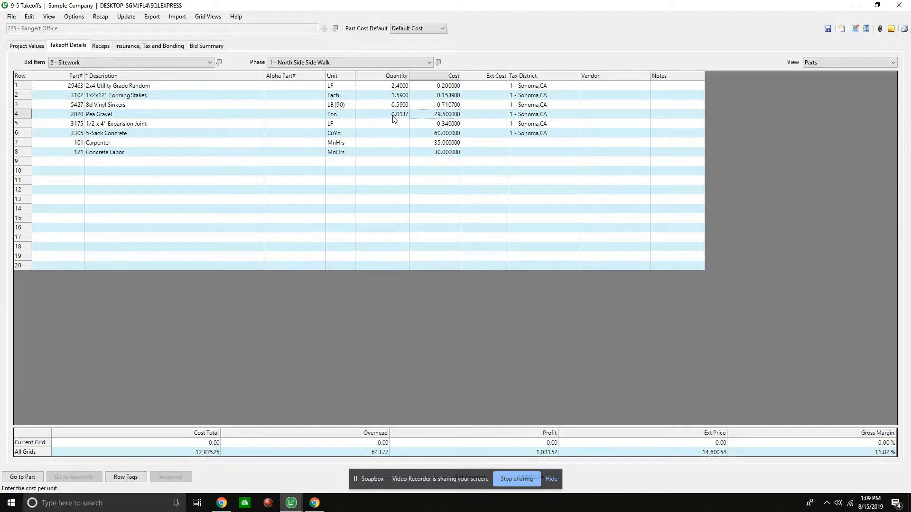
# - Set the quantity of 1/2 x 4'' Expansion Joint to 0.38 and of 5-Sack Concrete to 0.66
pyautogui.click(396, 125)
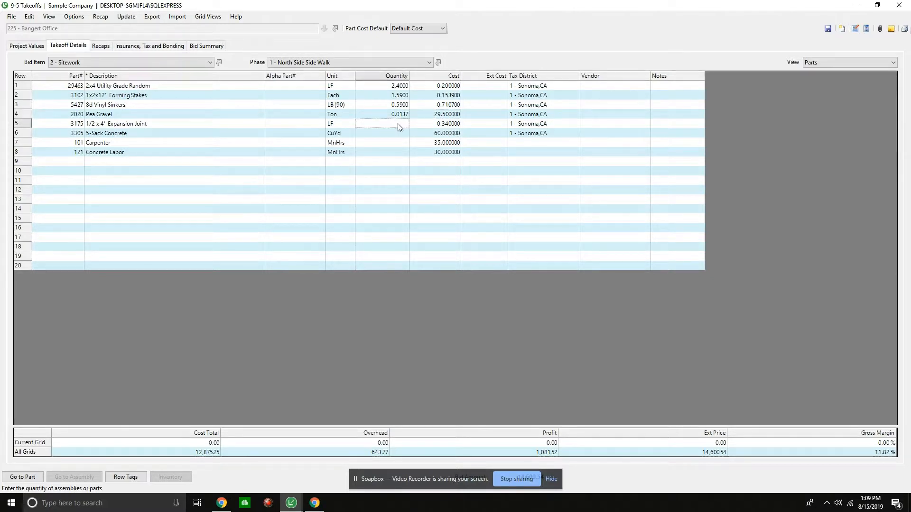
pyautogui.write('.38')
pyautogui.press('Return')
pyautogui.write('.66')
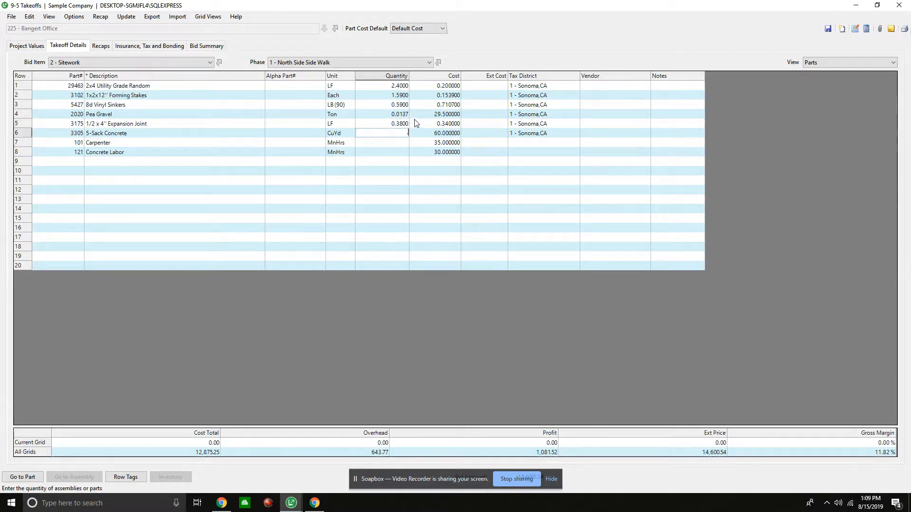
pyautogui.press('Tab')
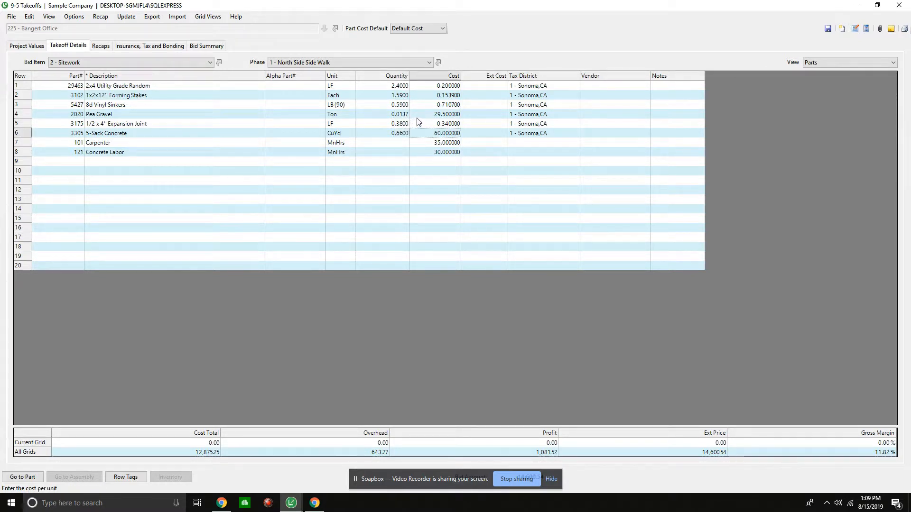
# - Set the quantity of Carpenter to 0.39 and of Concrete Labor to 0.1
pyautogui.press('Return')
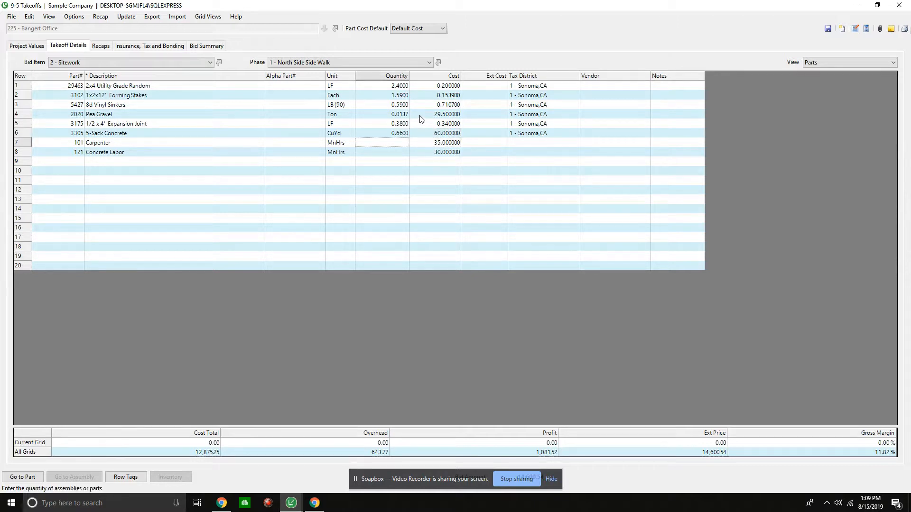
pyautogui.press('Return')
pyautogui.write('.1')
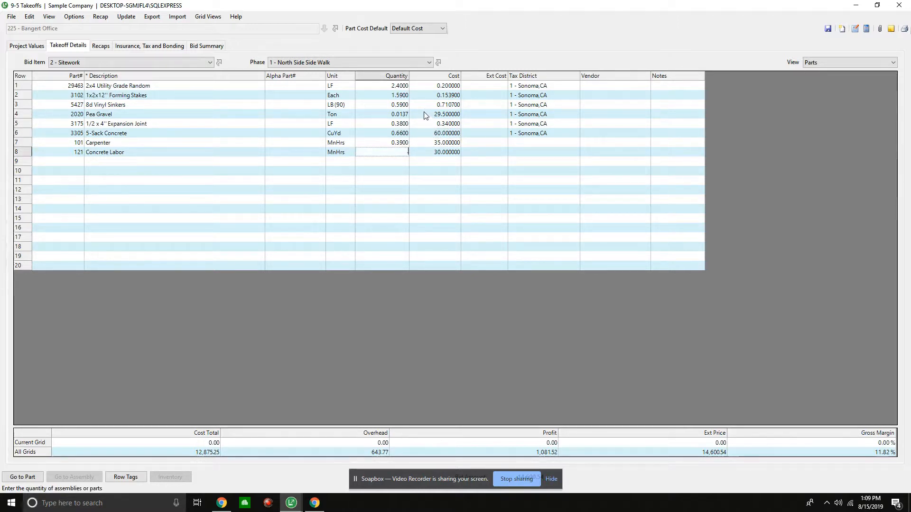
pyautogui.press('Return')
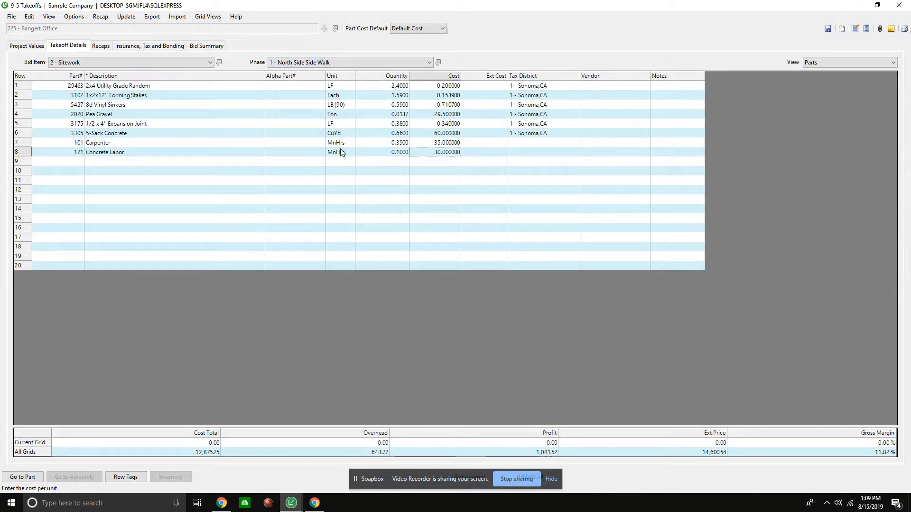
pyautogui.hotkey('ctrl', 's')
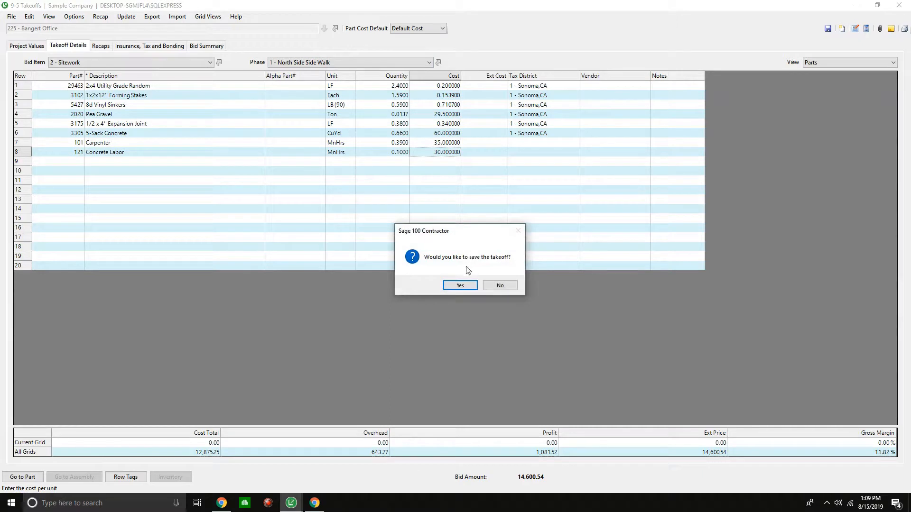
pyautogui.click(486, 287)
# - Clear the tax district from all the material rows and save the takeoff
pyautogui.moveTo(527, 86); pyautogui.dragTo(530, 145)
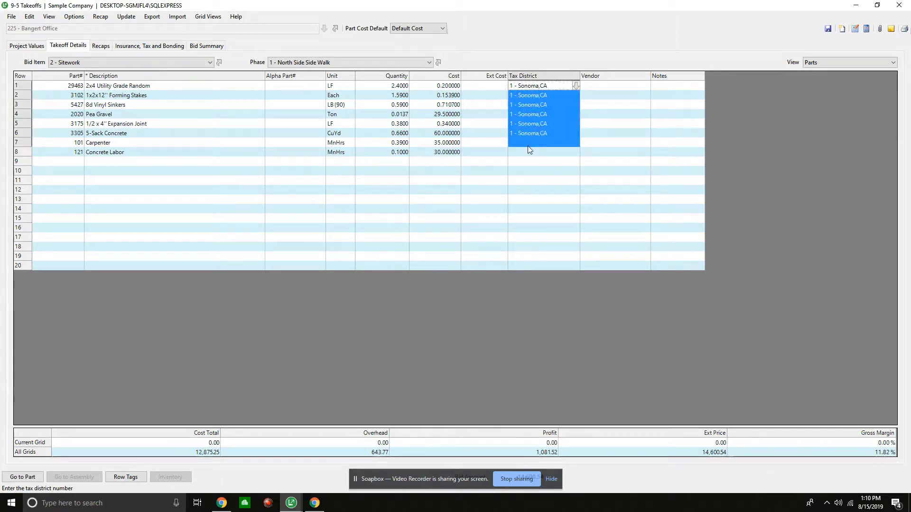
pyautogui.press('Delete')
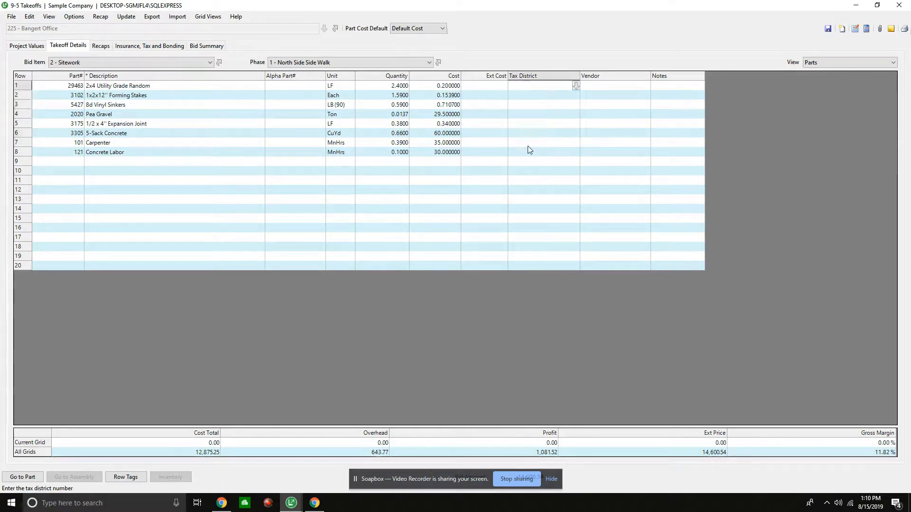
pyautogui.click(825, 33)
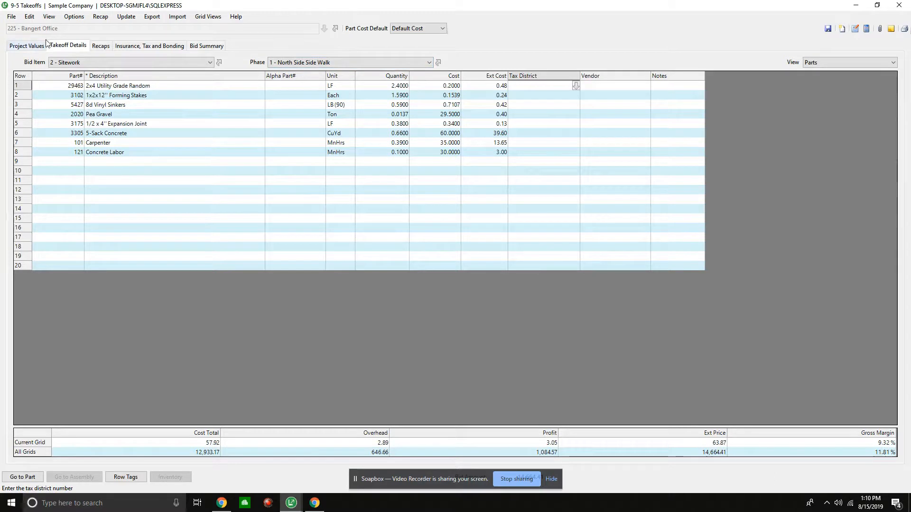
# - Display the No Assembly view and set the profit rate of 2x4 Utility Grade Random to 8
pyautogui.click(824, 62)
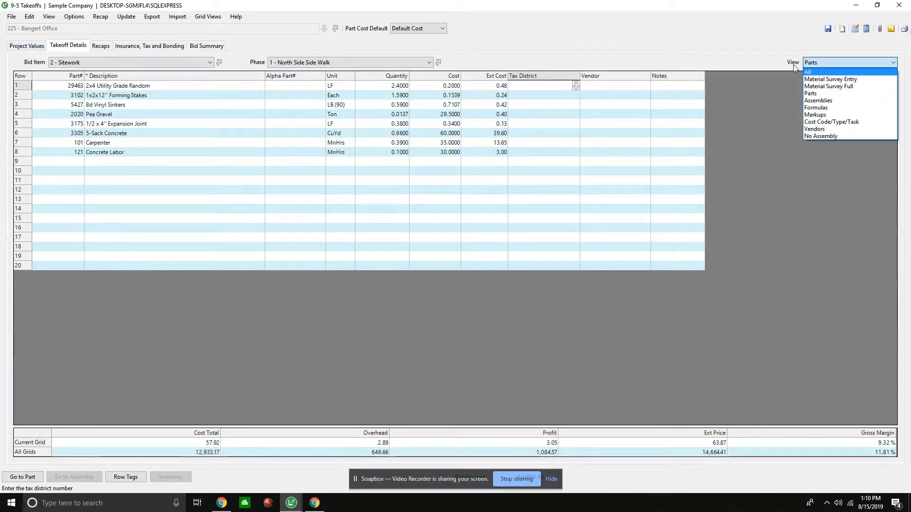
pyautogui.click(821, 72)
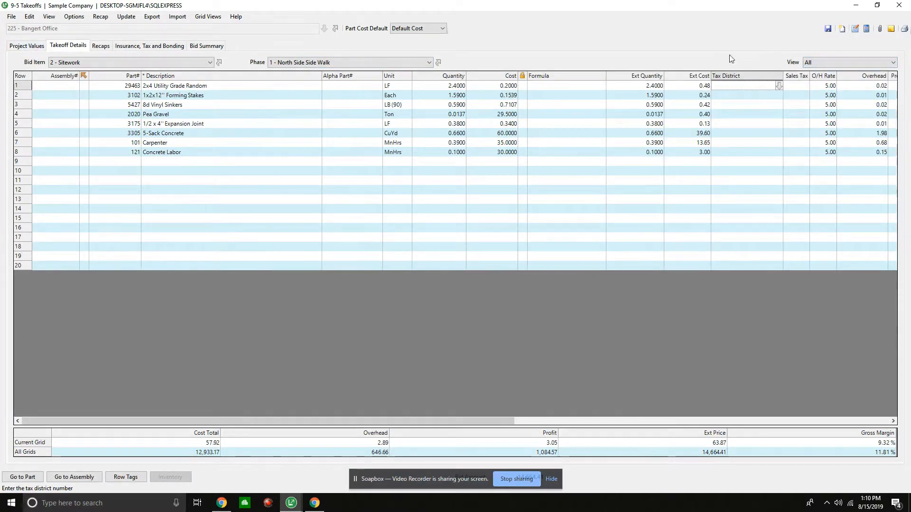
pyautogui.click(826, 63)
pyautogui.click(812, 144)
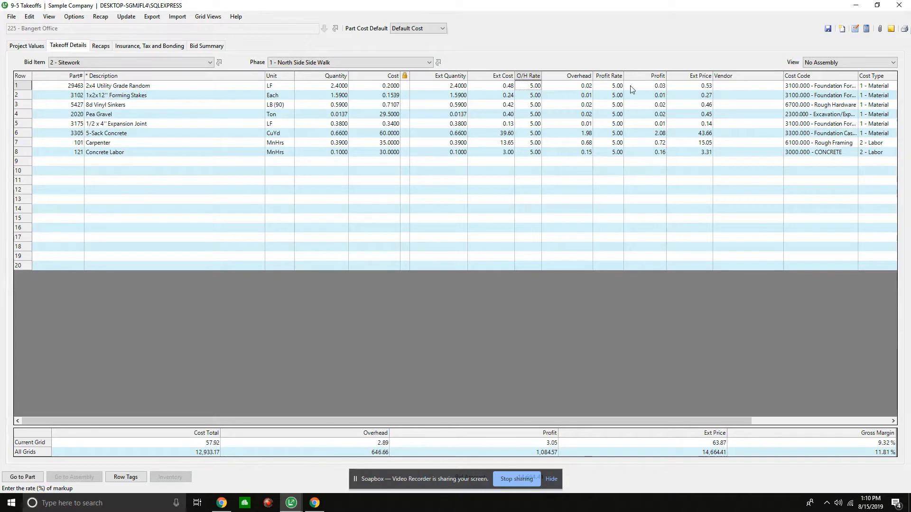
pyautogui.click(615, 86)
pyautogui.write('8')
pyautogui.press('Tab')
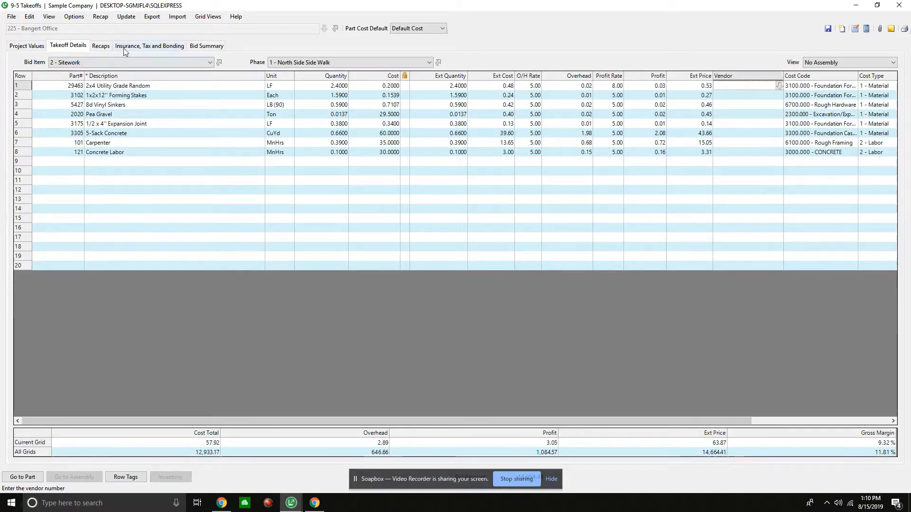
# - Start updating the whole takeoff's overhead and profit by cost type, with 5% overhead for Material, Labor, Equipment, Subcontract and Other
pyautogui.click(127, 17)
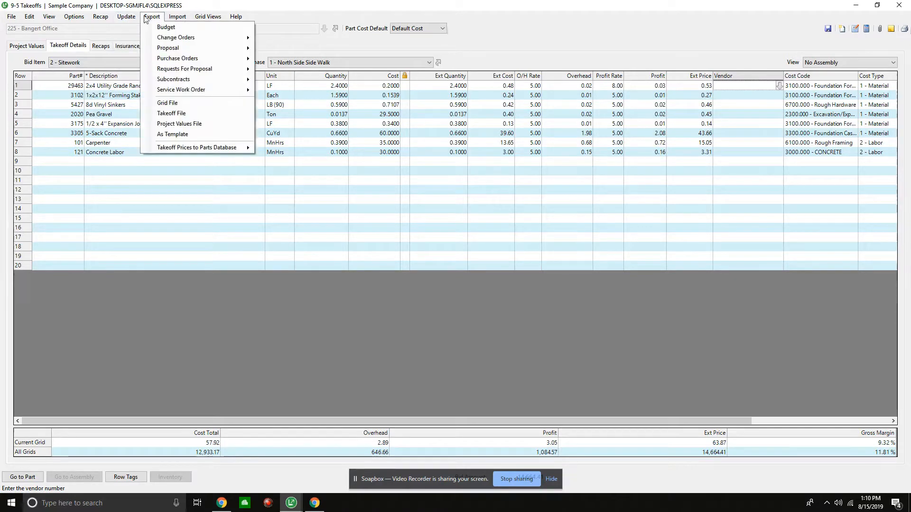
pyautogui.moveTo(122, 39)
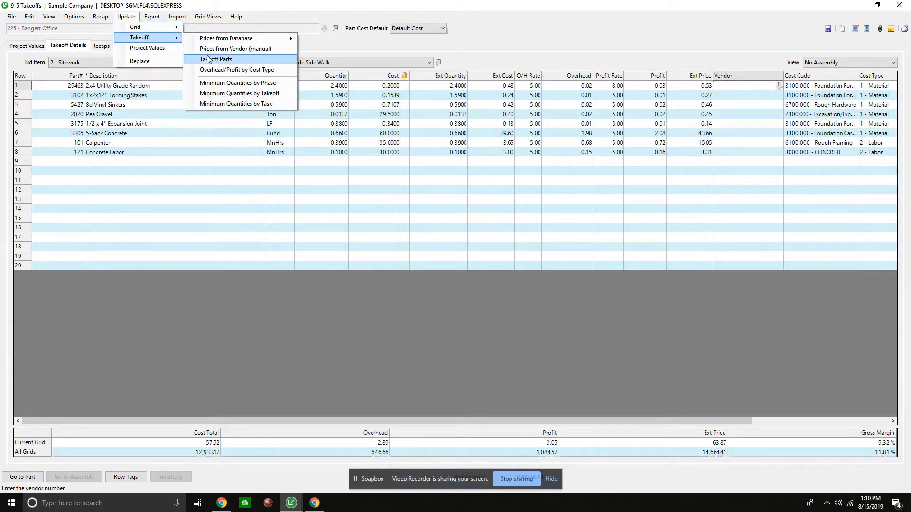
pyautogui.click(232, 70)
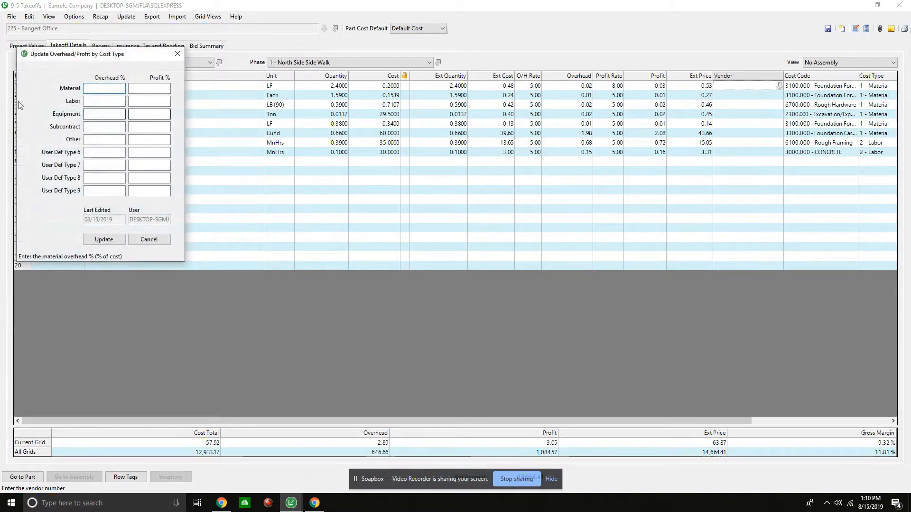
pyautogui.write('5')
pyautogui.press('Tab')
pyautogui.press('Tab')
pyautogui.press('Tab')
pyautogui.press('Tab')
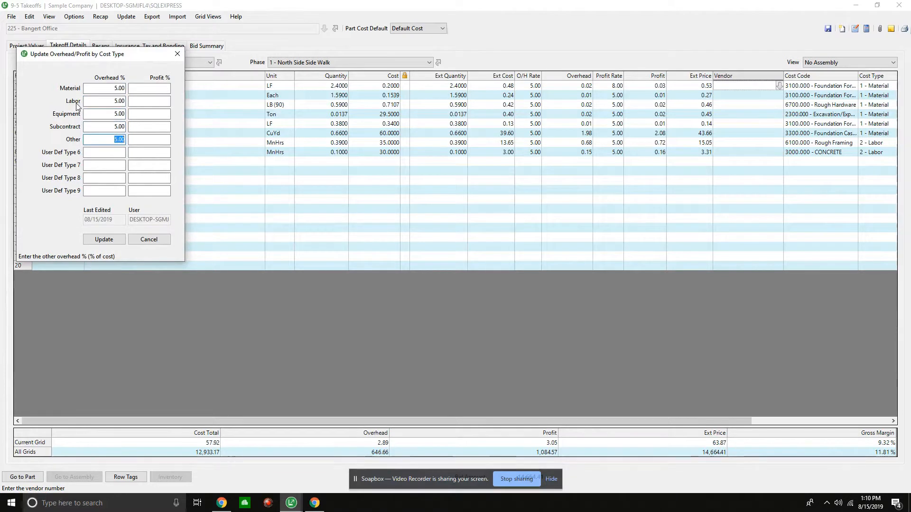
# - Set the profit to 8% for Material, Labor, Equipment, Subcontract and Other, and apply the rates to the entire takeoff
pyautogui.click(151, 88)
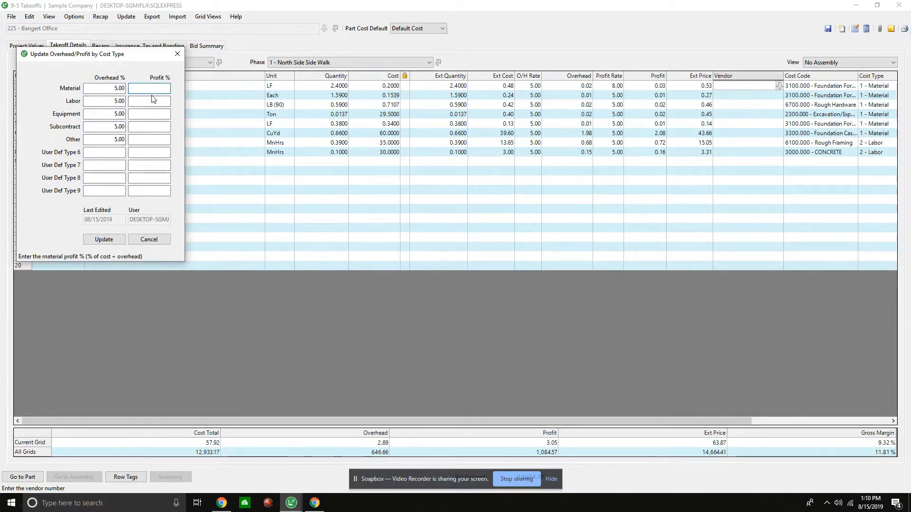
pyautogui.write('8')
pyautogui.press('Tab')
pyautogui.press('Tab')
pyautogui.press('Tab')
pyautogui.press('Tab')
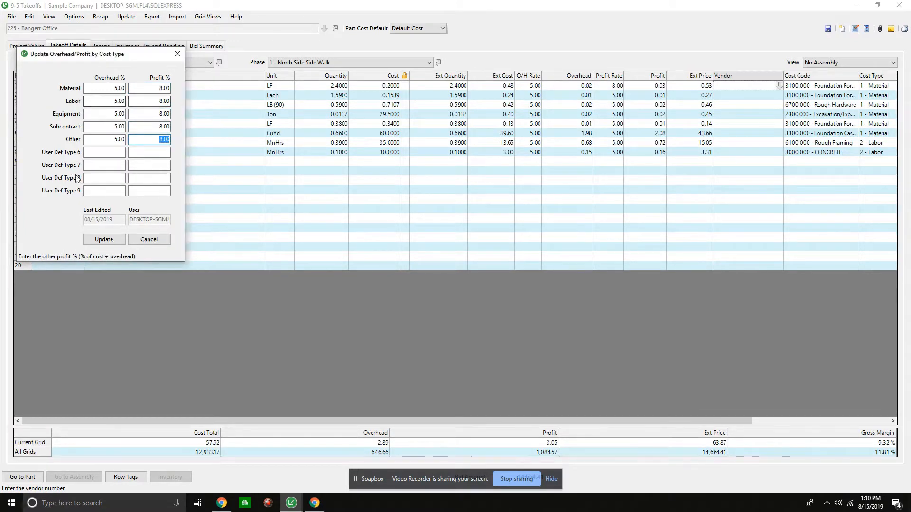
pyautogui.click(93, 242)
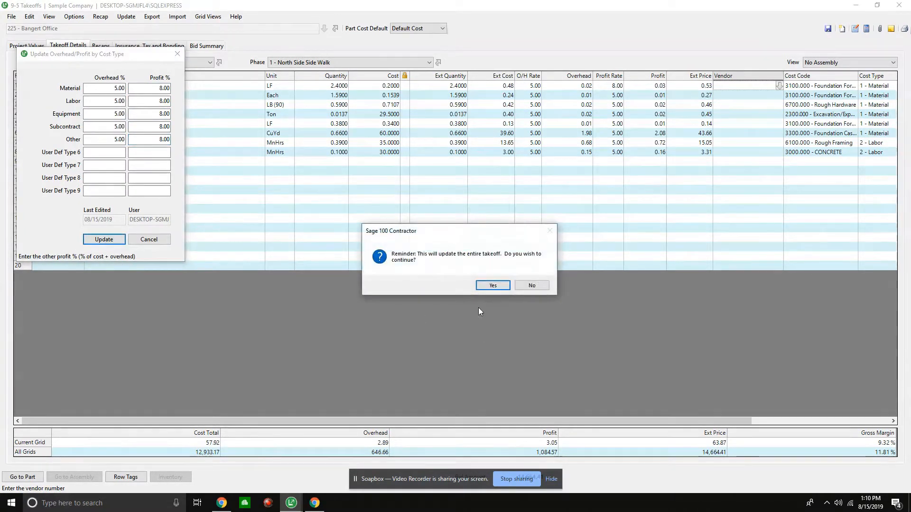
pyautogui.click(485, 284)
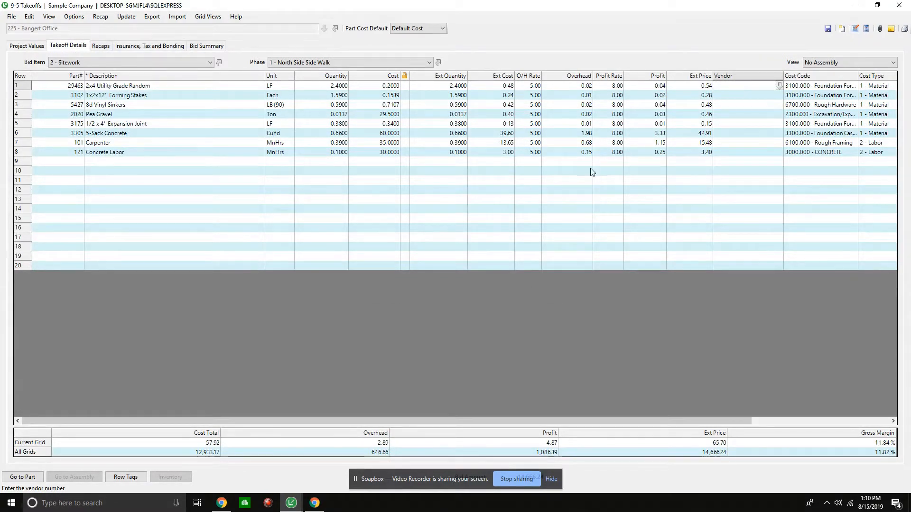
# - Check the updated overhead and profit rates in General Conditions with no phase and in Sitework's North Side Side Walk phase
pyautogui.click(131, 63)
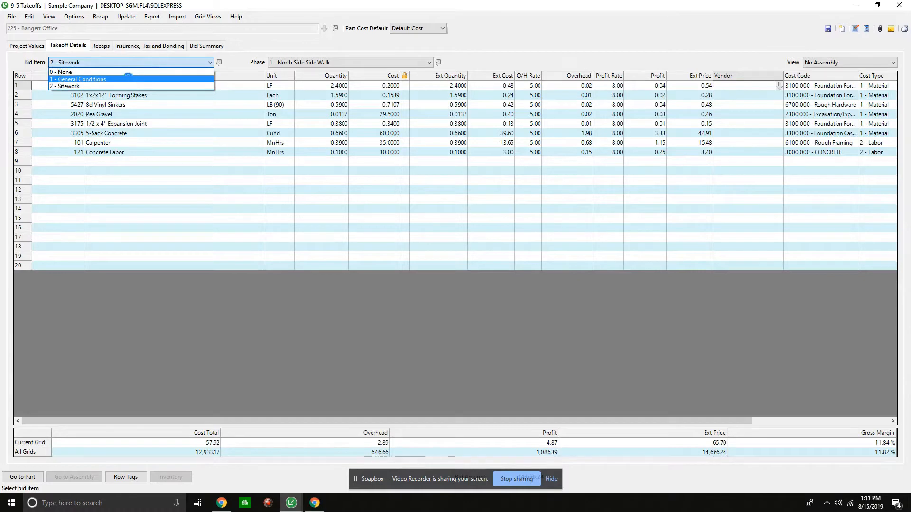
pyautogui.click(129, 80)
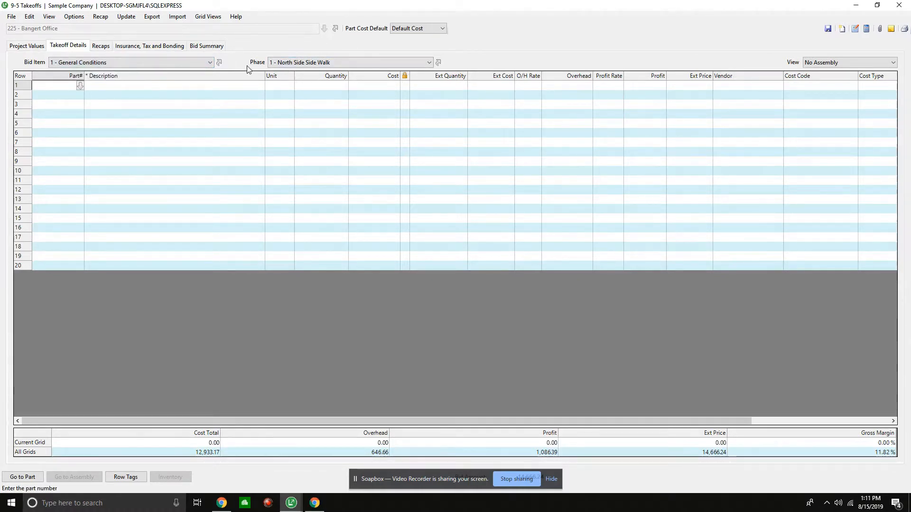
pyautogui.click(343, 61)
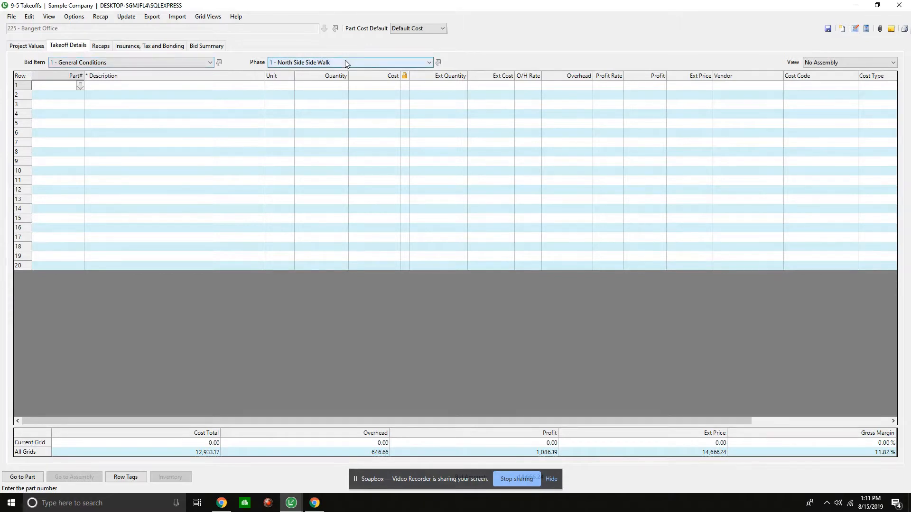
pyautogui.click(306, 72)
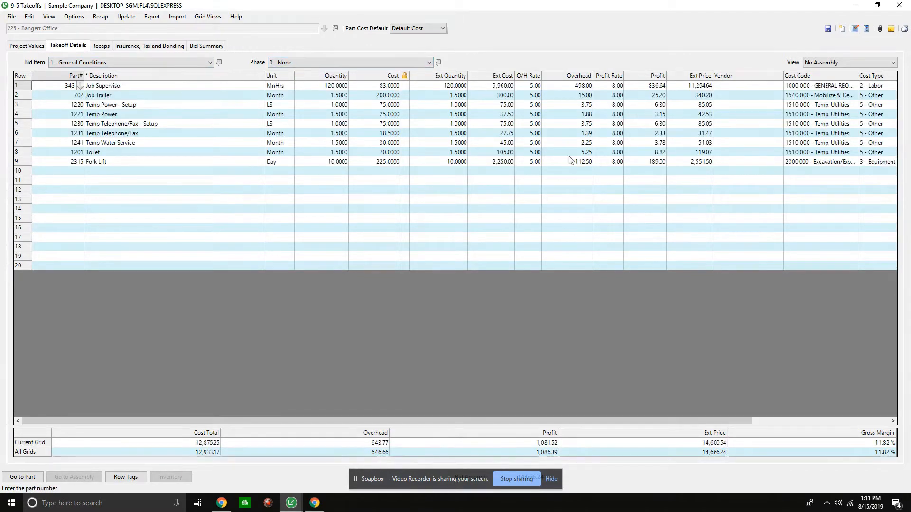
pyautogui.click(208, 65)
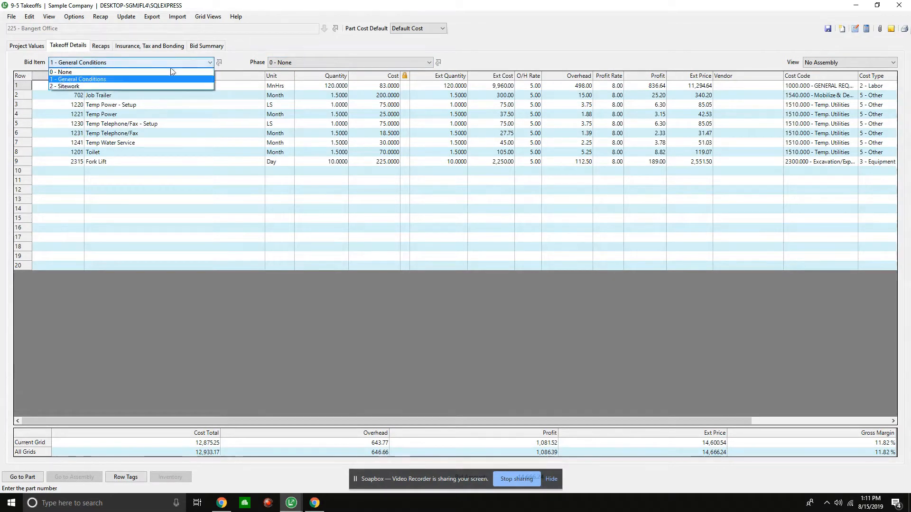
pyautogui.click(104, 83)
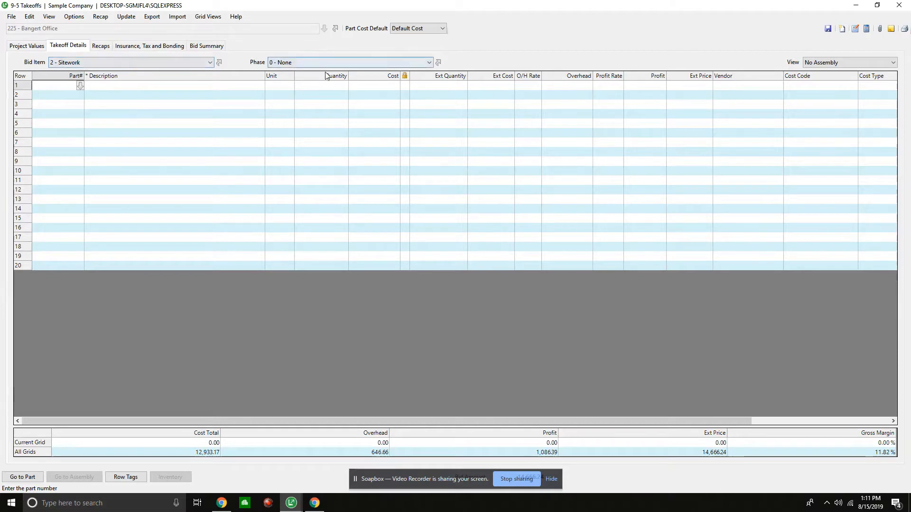
pyautogui.click(313, 63)
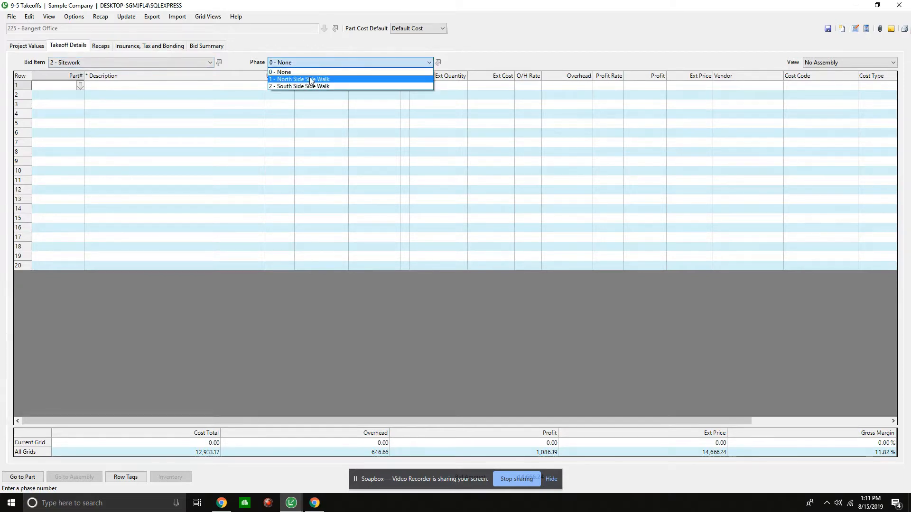
pyautogui.click(312, 79)
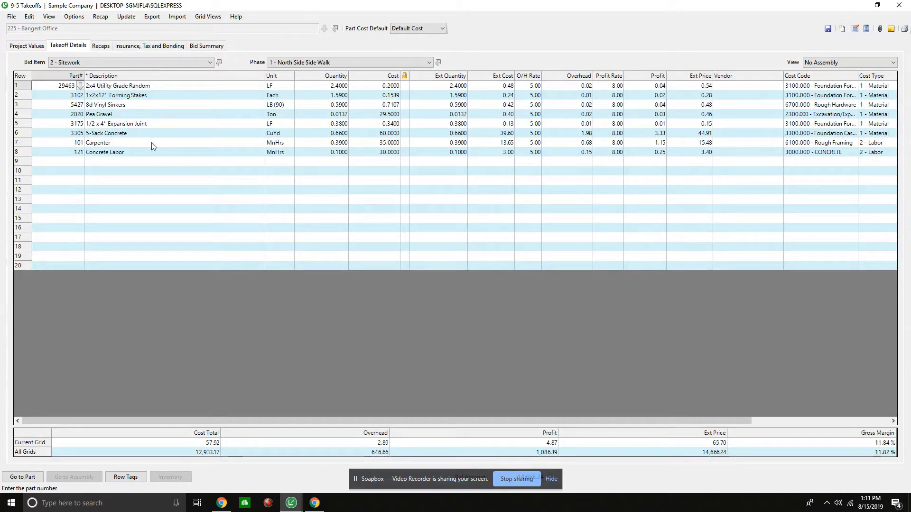
pyautogui.click(119, 181)
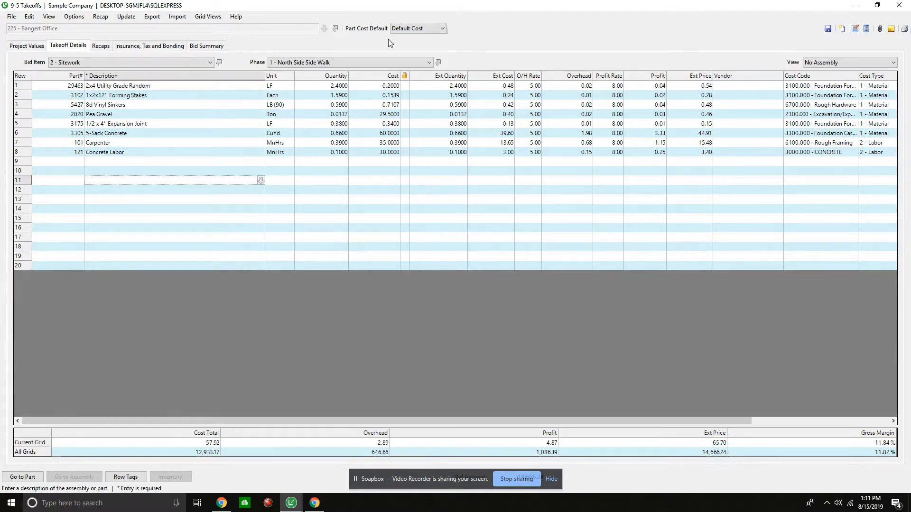
# - Add part 3001 to the first row of Sitework's South Side Side Walk phase
pyautogui.click(373, 62)
pyautogui.click(343, 86)
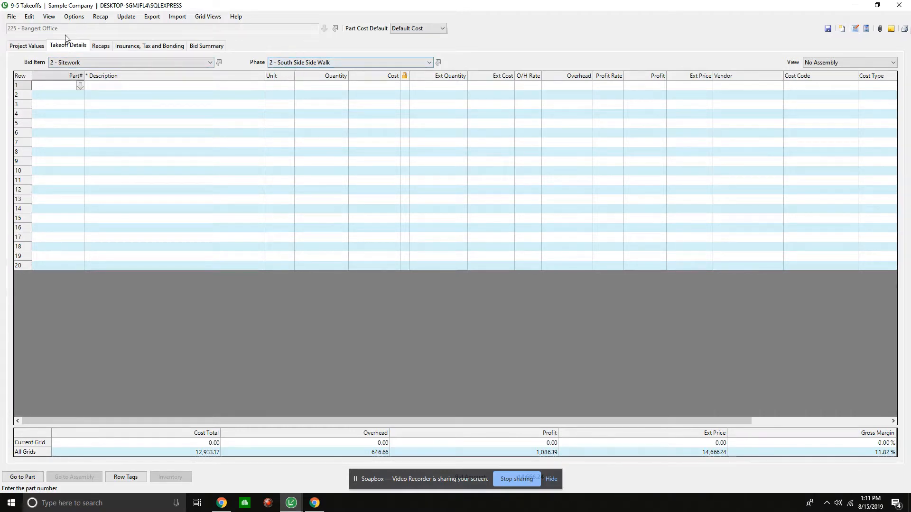
pyautogui.click(65, 87)
pyautogui.write('3001')
pyautogui.press('Tab')
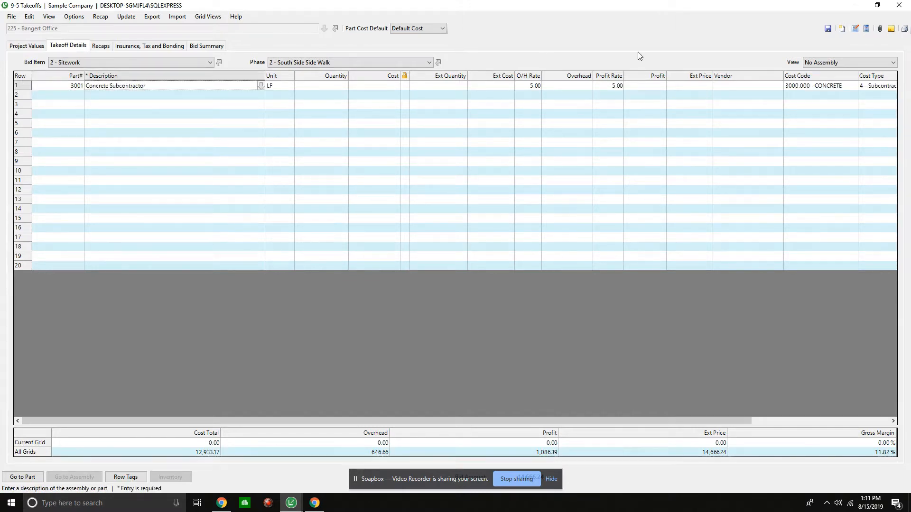
# - Display the Parts view and set the Concrete Subcontractor's quantity to 257
pyautogui.click(850, 63)
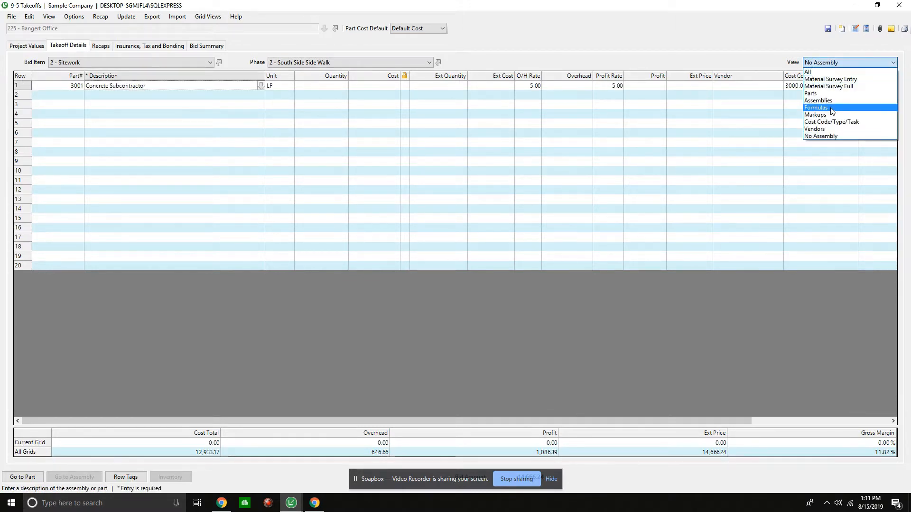
pyautogui.click(832, 94)
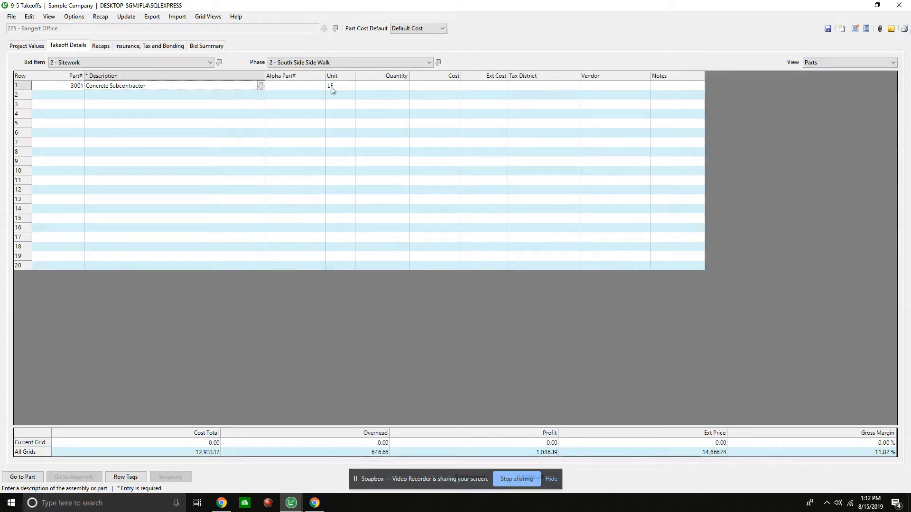
pyautogui.click(377, 90)
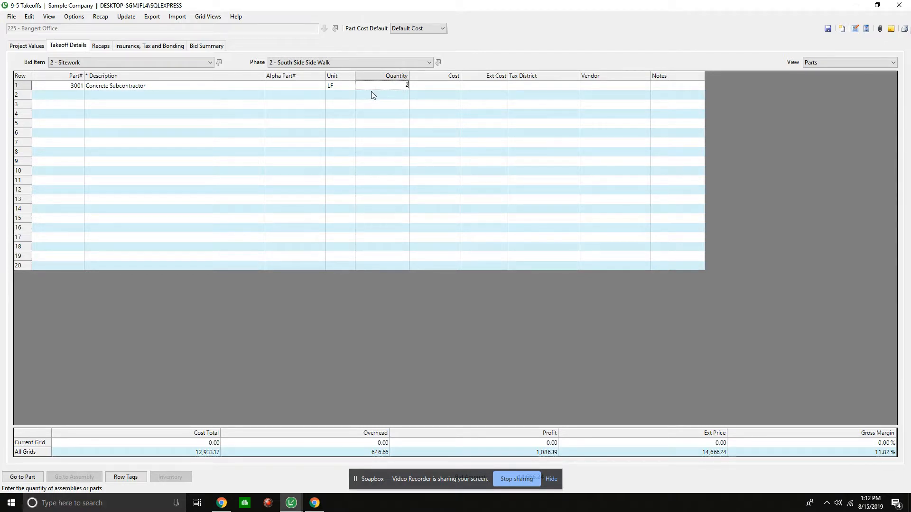
pyautogui.press('Tab')
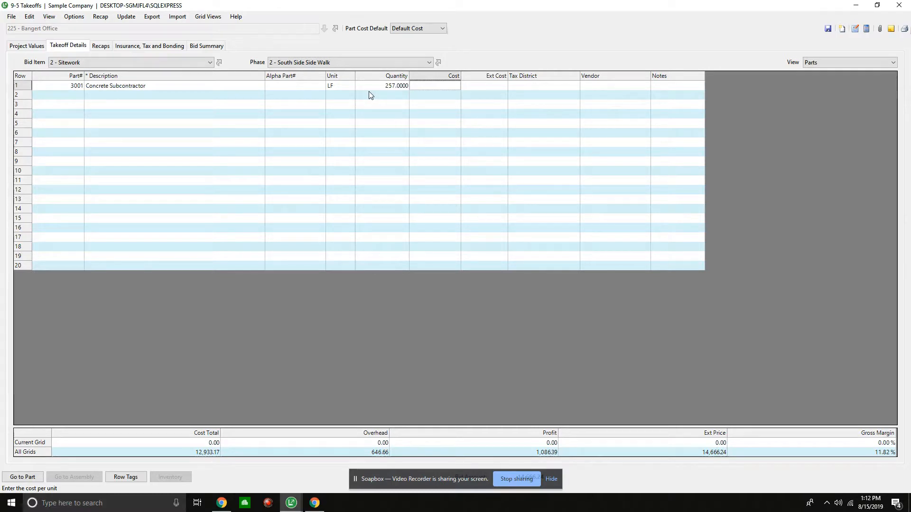
# - Set the Concrete Subcontractor's unit cost to 18.08 and recalculate the takeoff
pyautogui.write('18.08')
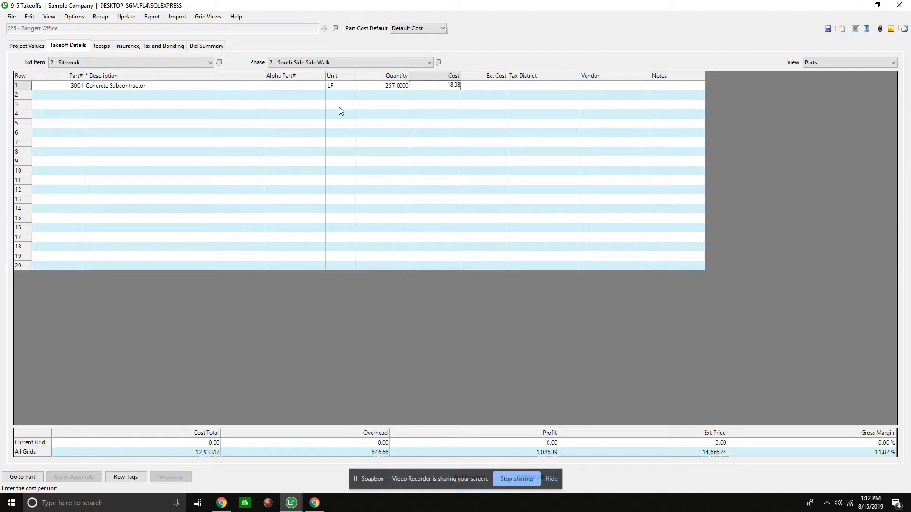
pyautogui.click(434, 172)
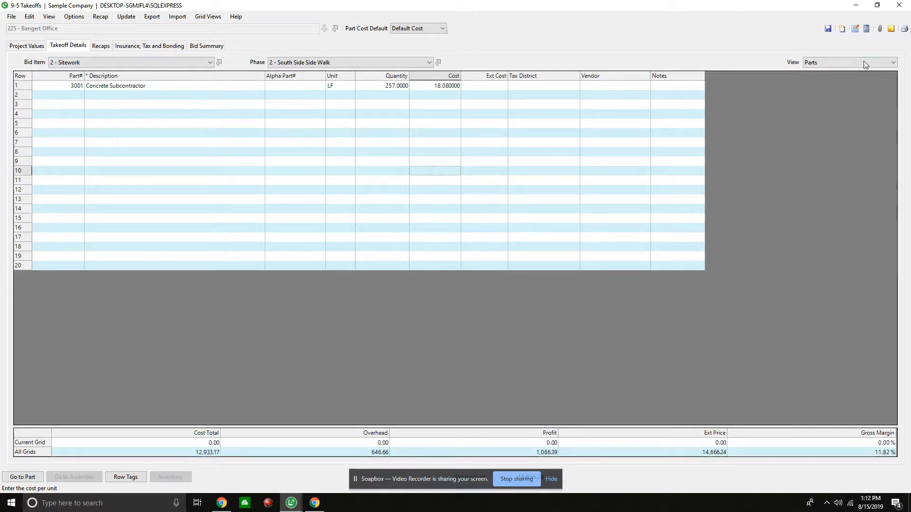
pyautogui.click(868, 31)
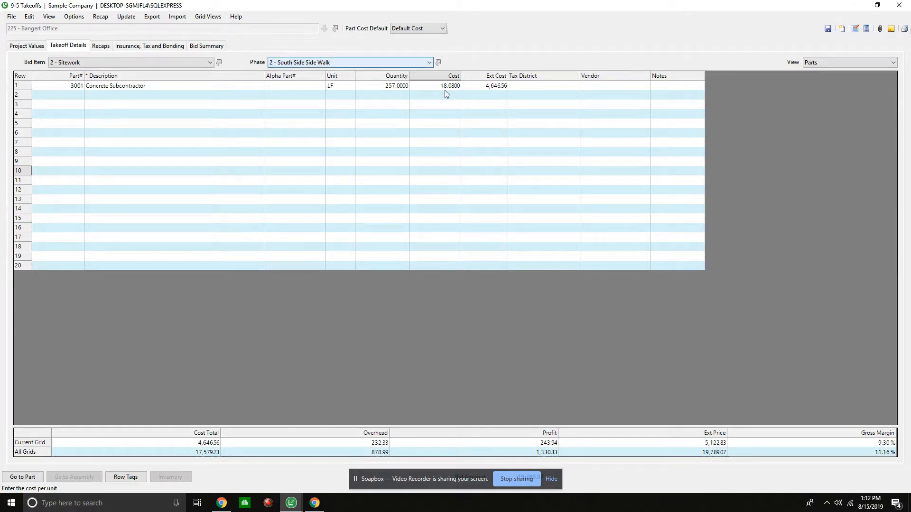
# - Display the No Assembly view and check the Concrete Subcontractor's overhead and profit rates
pyautogui.click(836, 62)
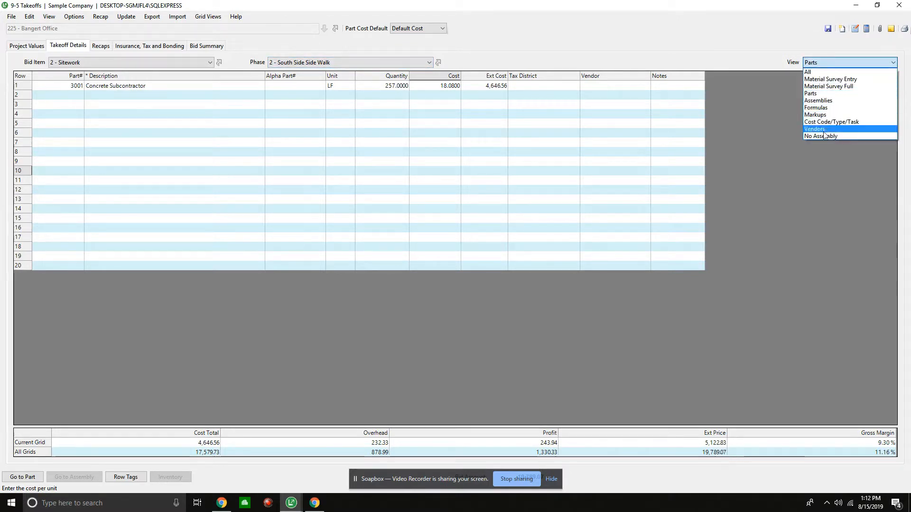
pyautogui.click(811, 136)
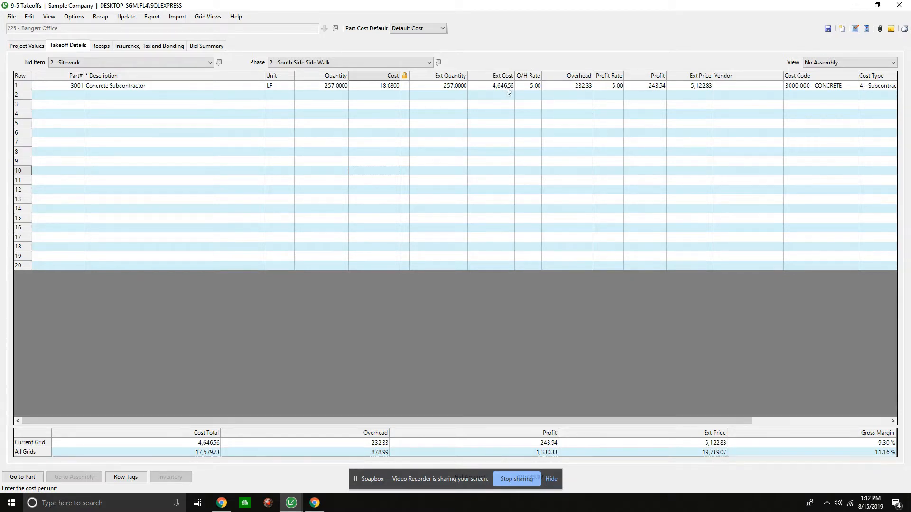
pyautogui.click(538, 90)
pyautogui.press('Tab')
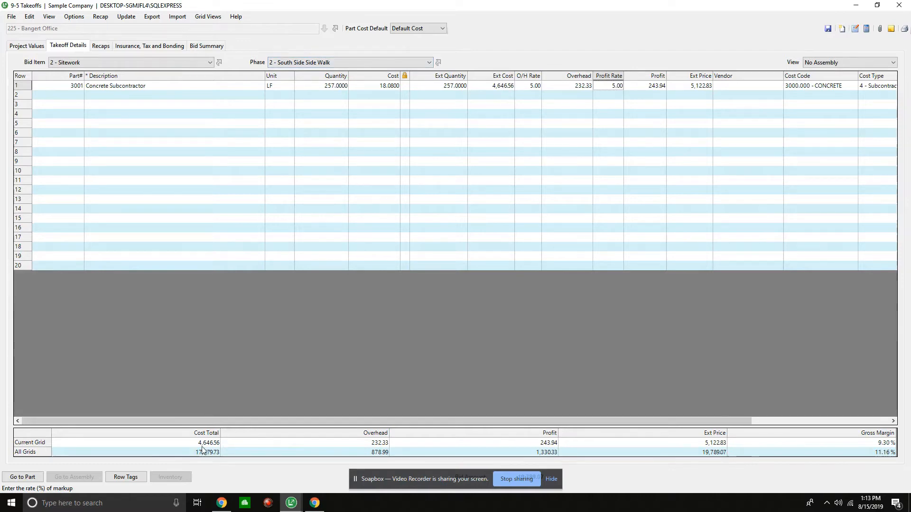
# - In the North Side Side Walk phase, set the quantity of Concrete Labor to 150 and recalculate the takeoff
pyautogui.click(364, 64)
pyautogui.click(344, 78)
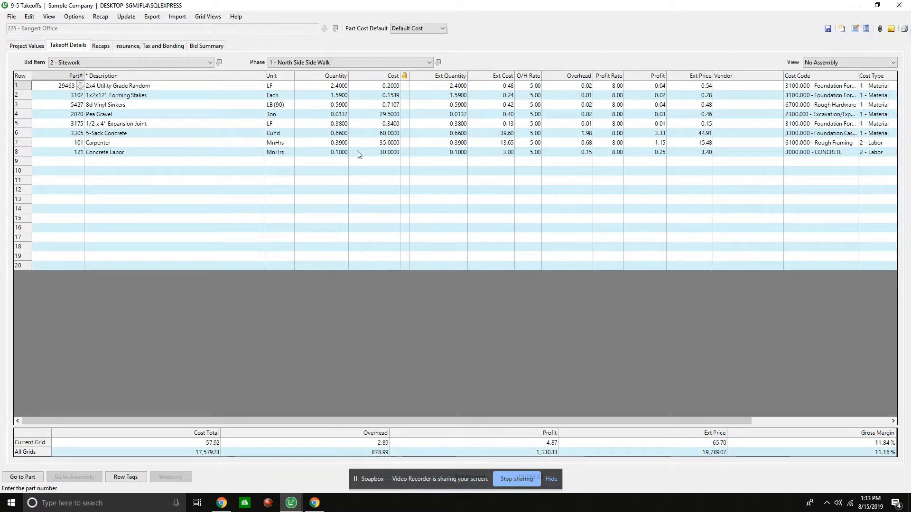
pyautogui.click(335, 144)
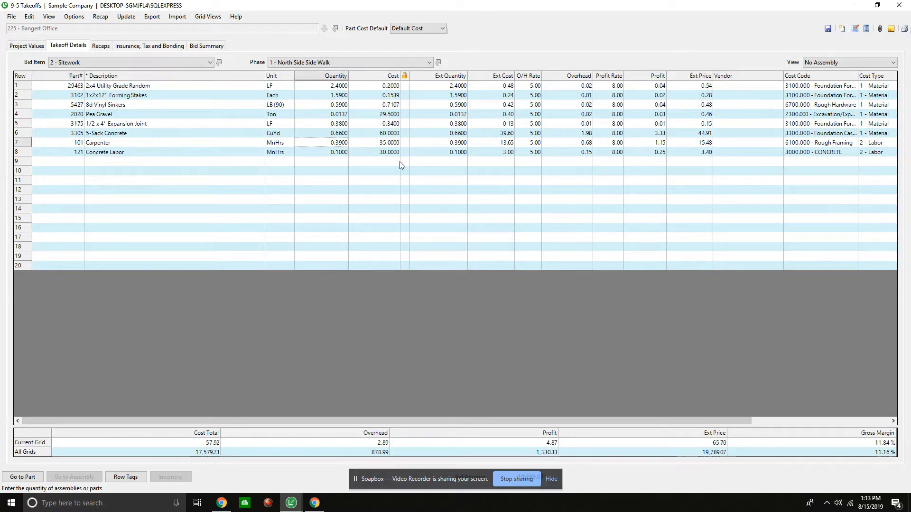
pyautogui.click(334, 153)
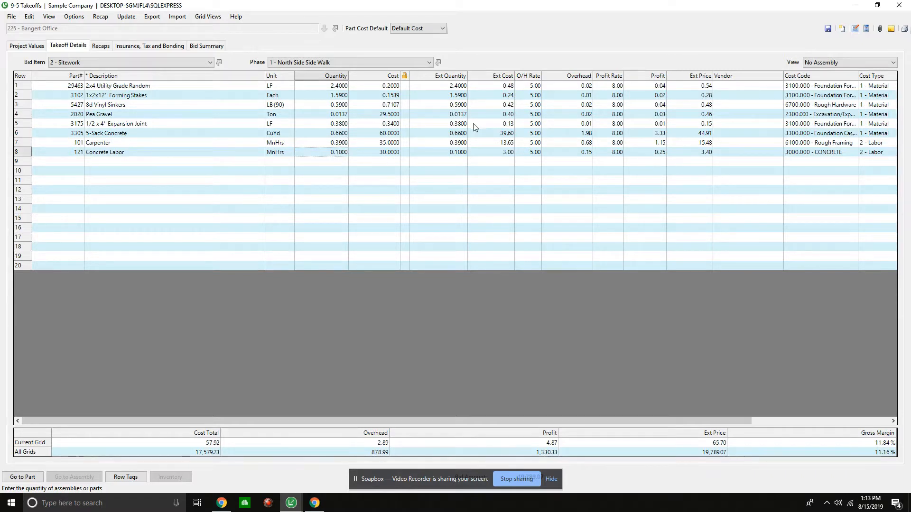
pyautogui.write('120')
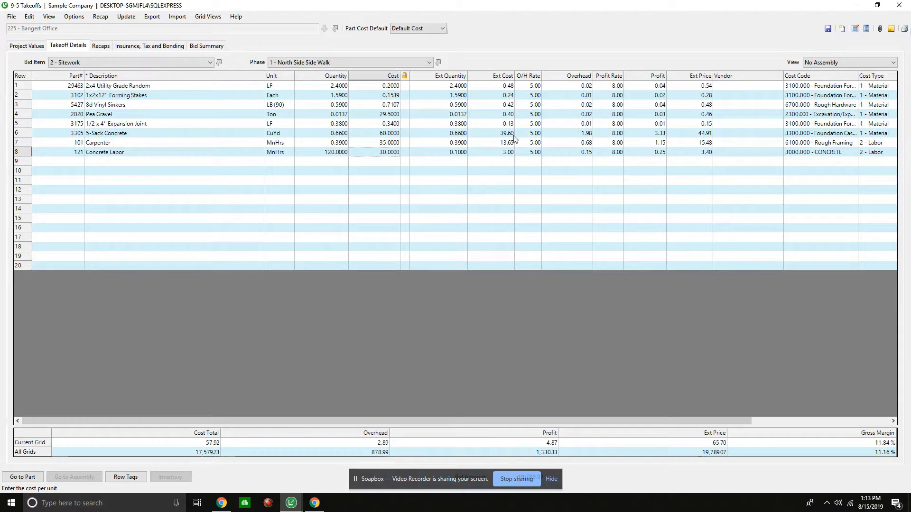
pyautogui.click(338, 155)
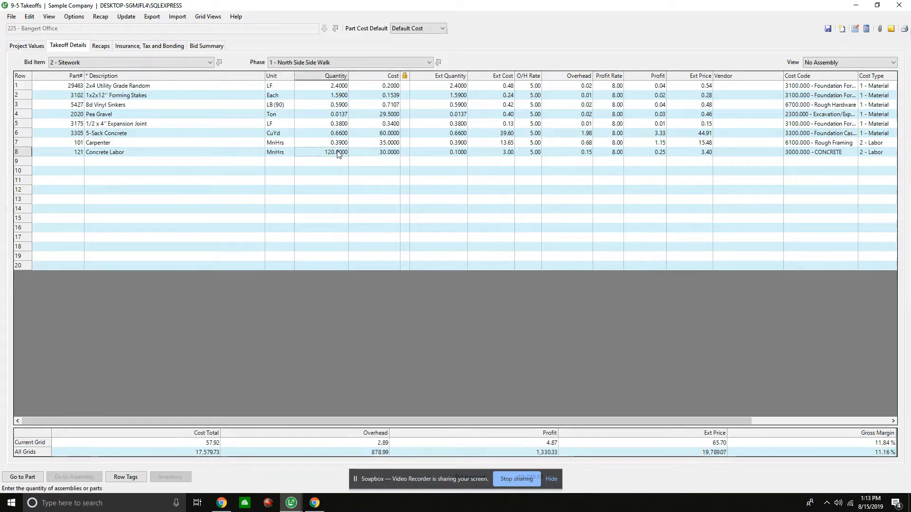
pyautogui.write('150')
pyautogui.press('Tab')
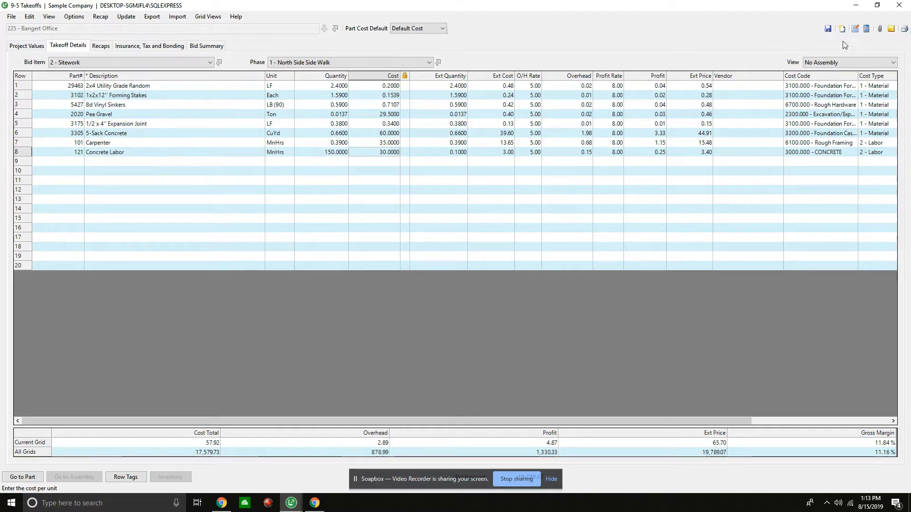
pyautogui.click(866, 28)
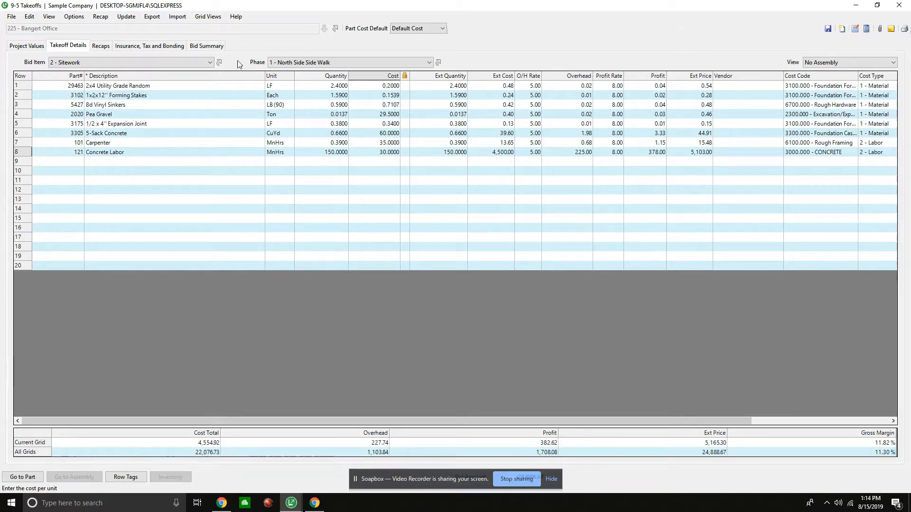
# - Display the South Side Side Walk phase of the Sitework bid item to review its takeoff lines
pyautogui.click(309, 62)
pyautogui.click(312, 80)
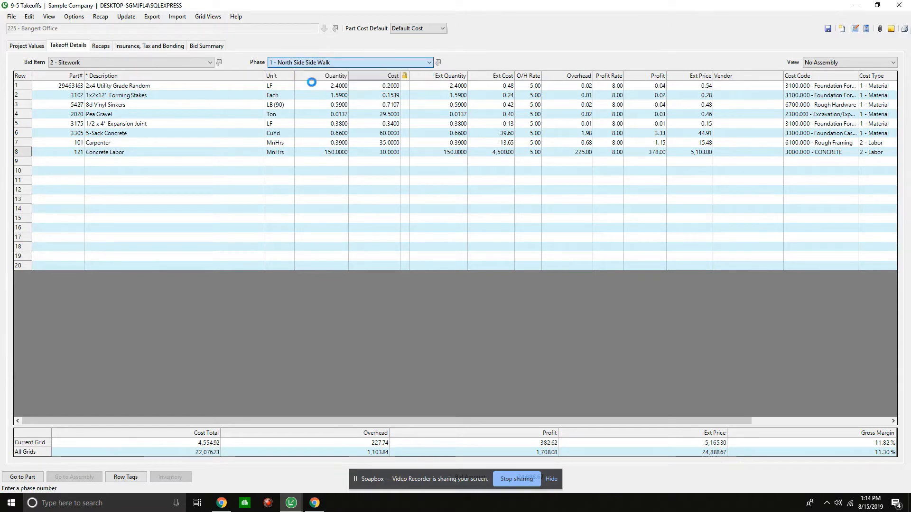
pyautogui.click(341, 64)
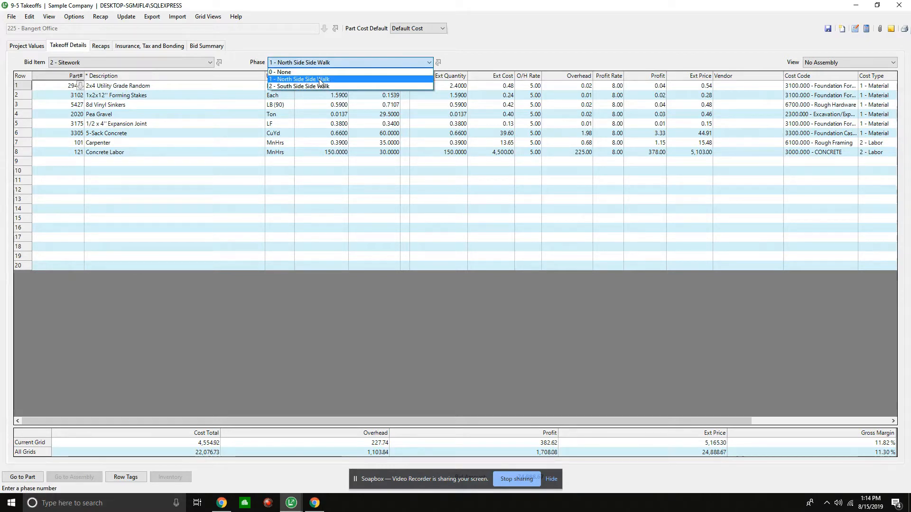
pyautogui.click(320, 79)
pyautogui.click(296, 65)
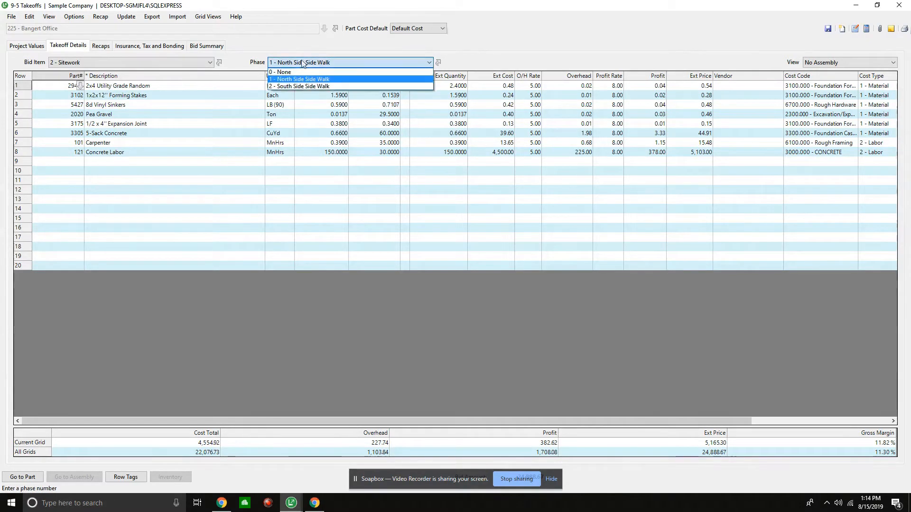
pyautogui.click(295, 87)
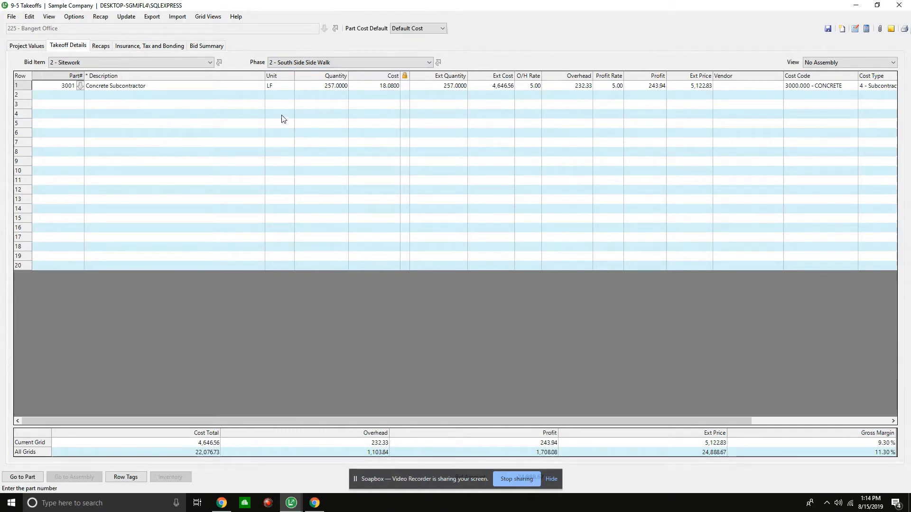
# - In the North Side Side Walk phase, assign vendor 20 - Ellis Lumber Co., Inc. to the 2x4 Utility Grade Random and Forming Stakes parts
pyautogui.click(304, 62)
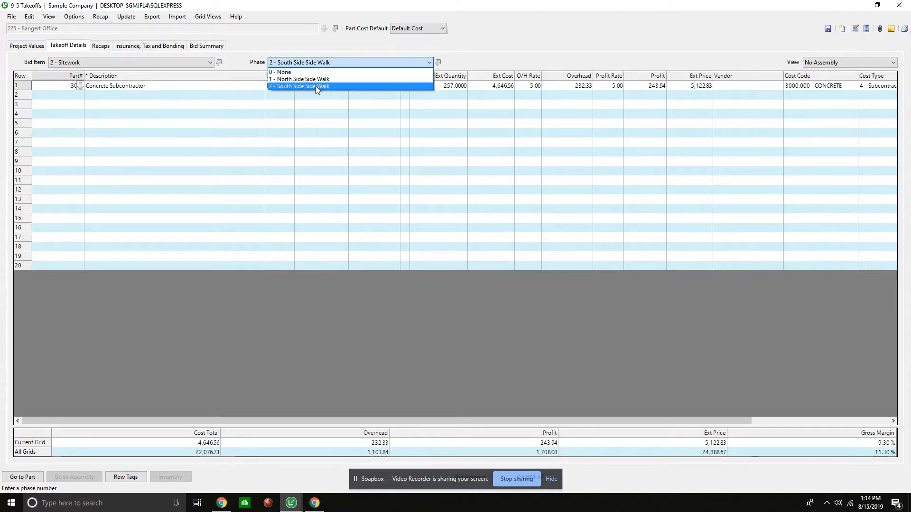
pyautogui.click(303, 75)
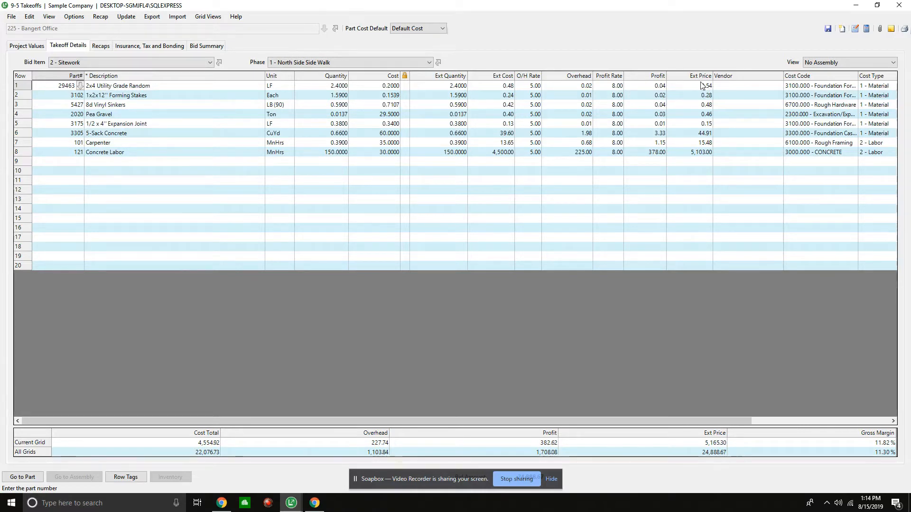
pyautogui.click(730, 86)
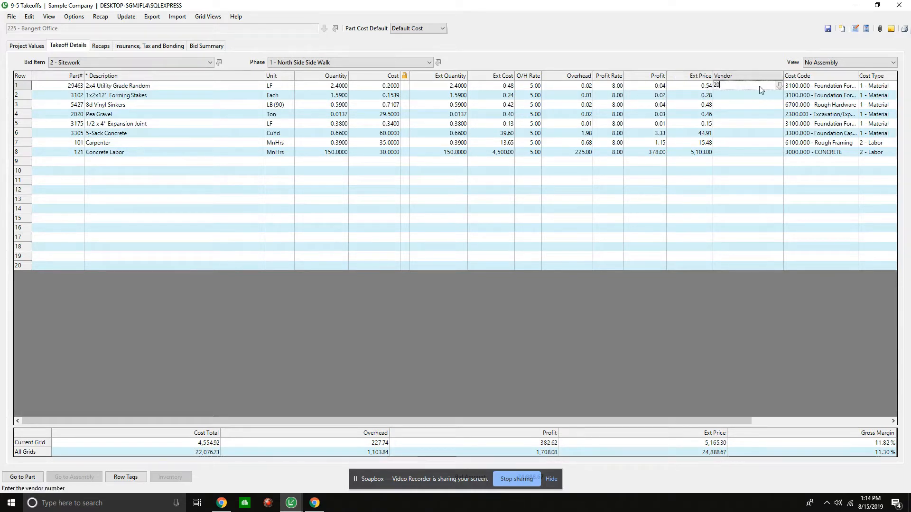
pyautogui.write('20')
pyautogui.press('Tab')
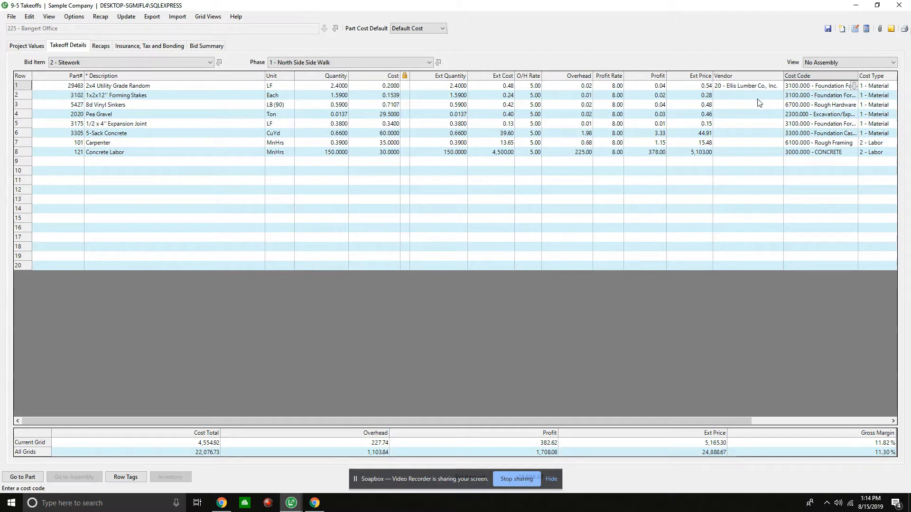
pyautogui.click(755, 97)
pyautogui.write('0')
pyautogui.press('Return')
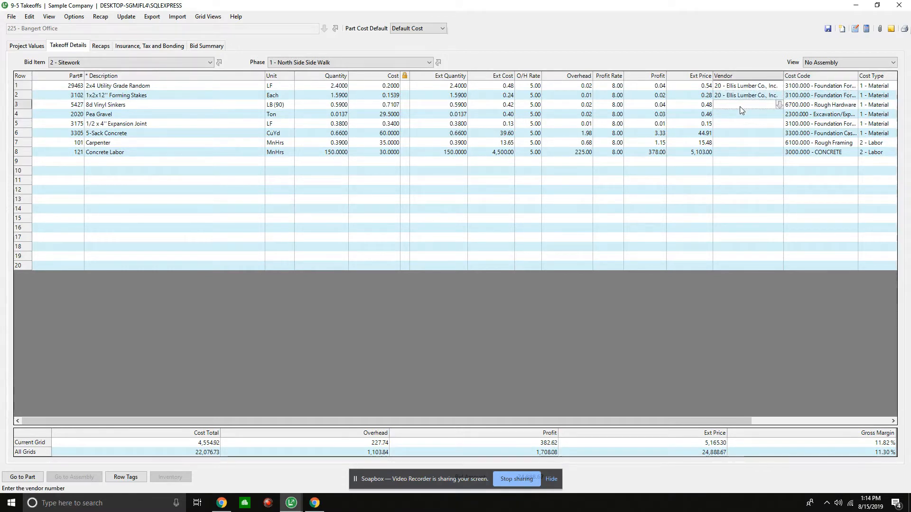
# - Copy the Forming Stakes' vendor to the four material parts from 8d Vinyl Sinkers through 5-Sack Concrete
pyautogui.rightClick(733, 95)
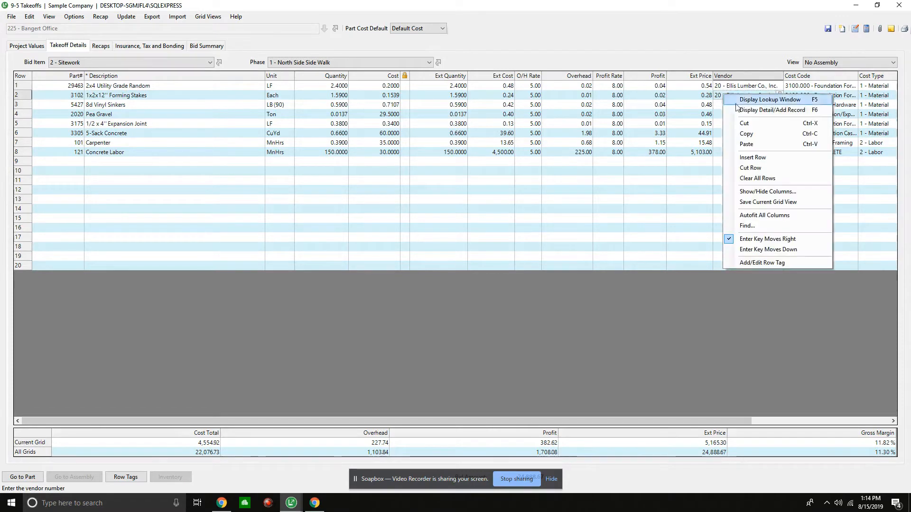
pyautogui.click(745, 134)
pyautogui.moveTo(737, 105); pyautogui.dragTo(738, 126)
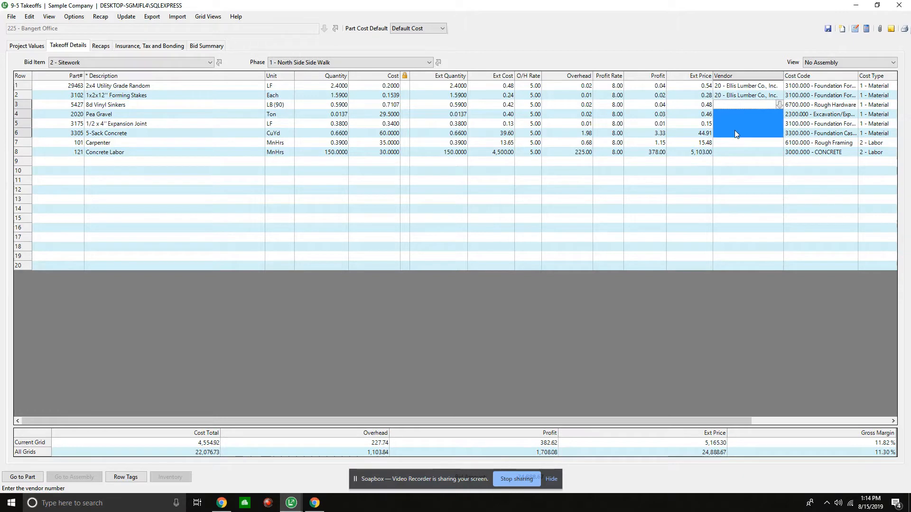
pyautogui.rightClick(730, 128)
pyautogui.click(770, 169)
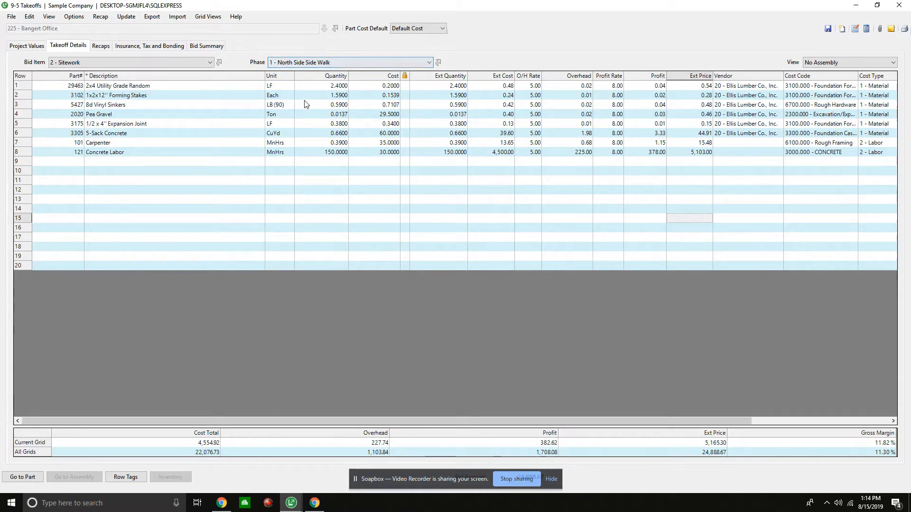
# - In the South Side Side Walk phase, open the vendor record window for the Concrete Subcontractor part's vendor
pyautogui.click(398, 63)
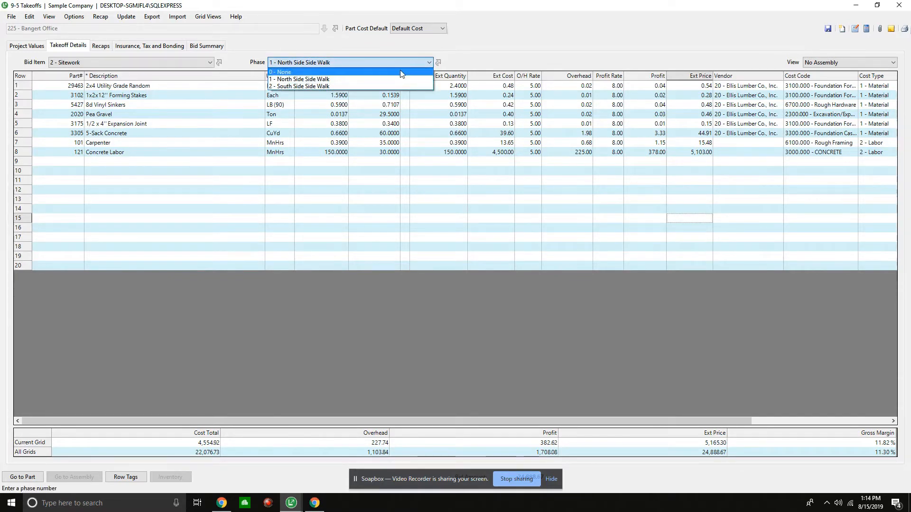
pyautogui.click(369, 86)
pyautogui.click(748, 86)
pyautogui.rightClick(748, 86)
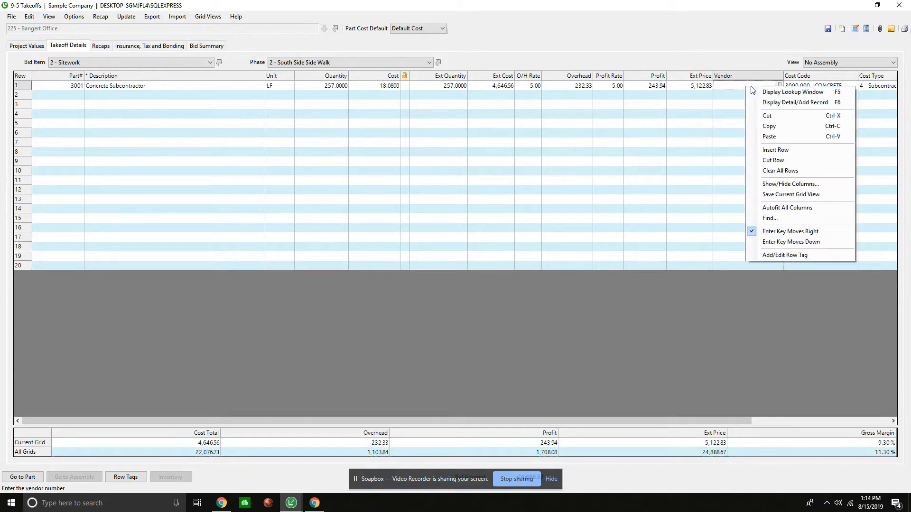
pyautogui.click(769, 103)
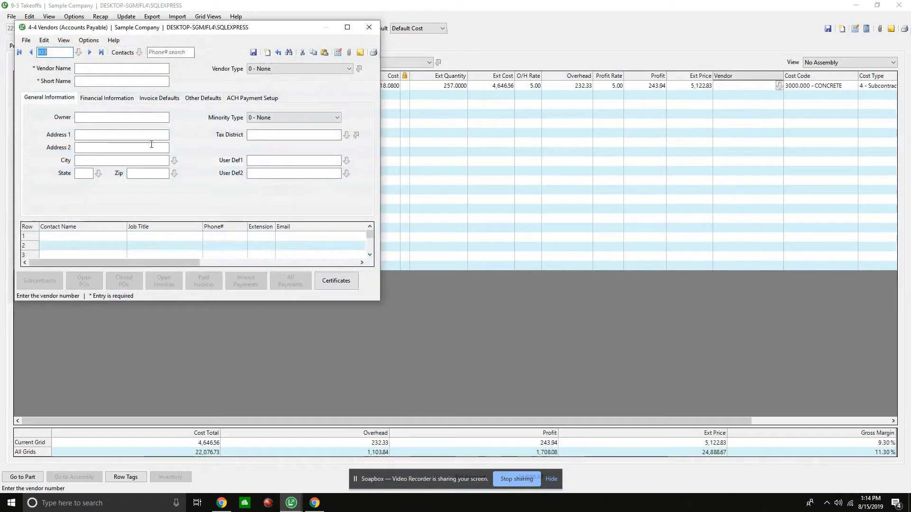
# - Filter the vendor lookup to type 120 - Concrete Subcontractor and load the Bishop Concrete Pumping, Inc. record
pyautogui.click(79, 52)
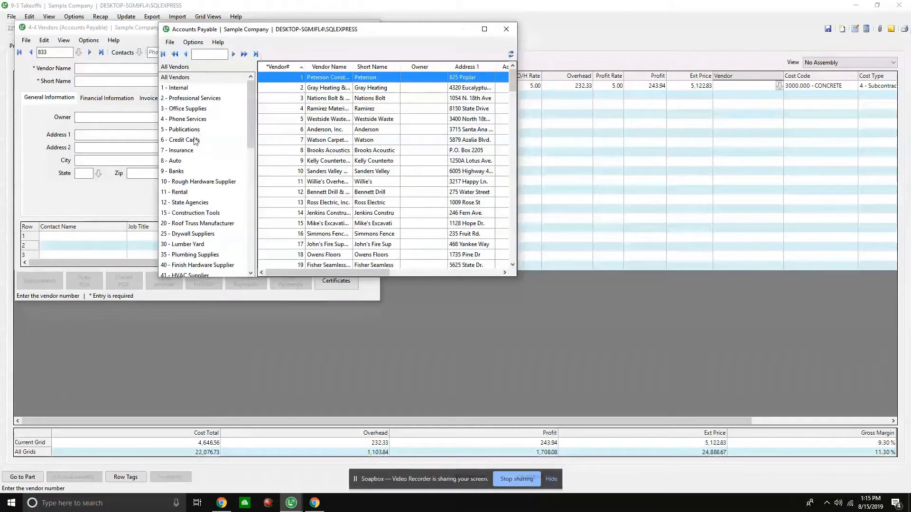
pyautogui.scroll(-3, 190, 139)
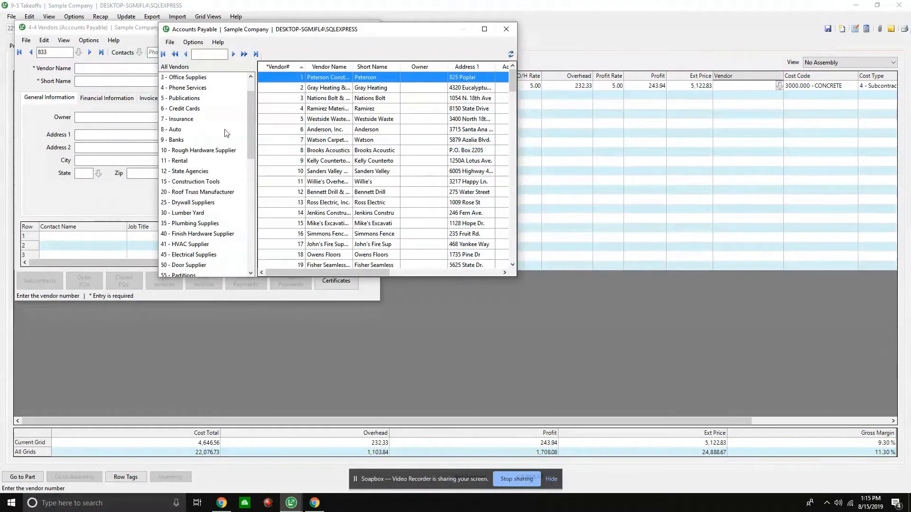
pyautogui.scroll(-3, 219, 146)
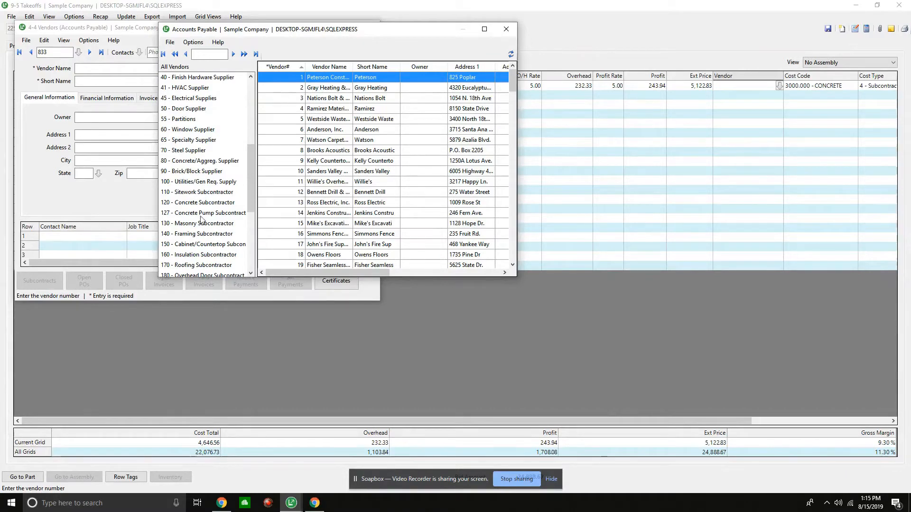
pyautogui.click(202, 202)
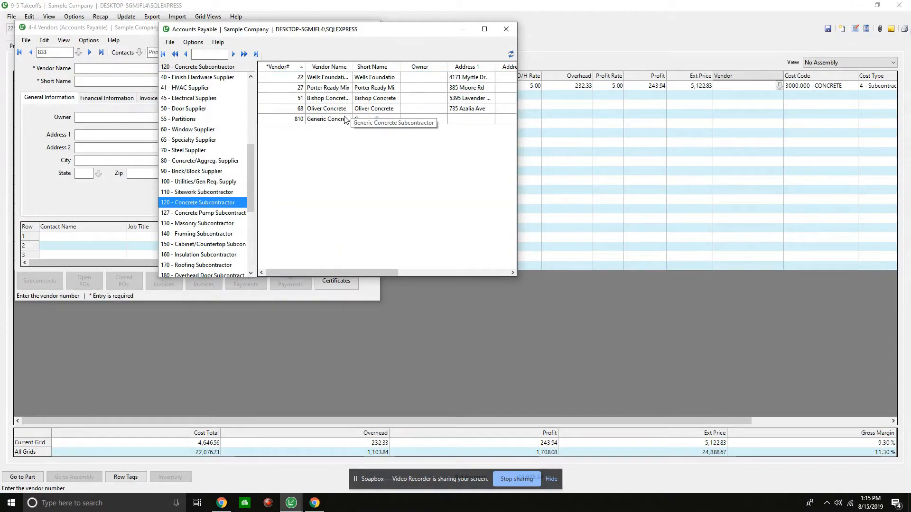
pyautogui.click(297, 91)
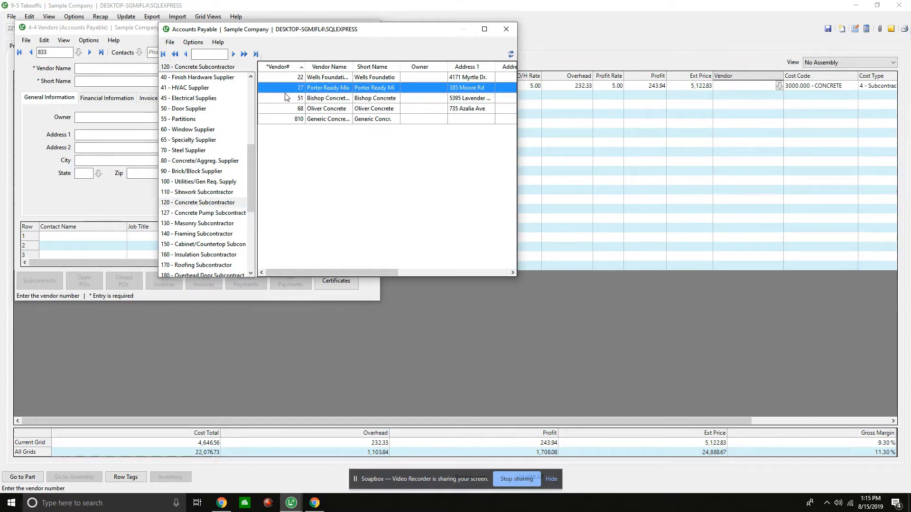
pyautogui.doubleClick(287, 97)
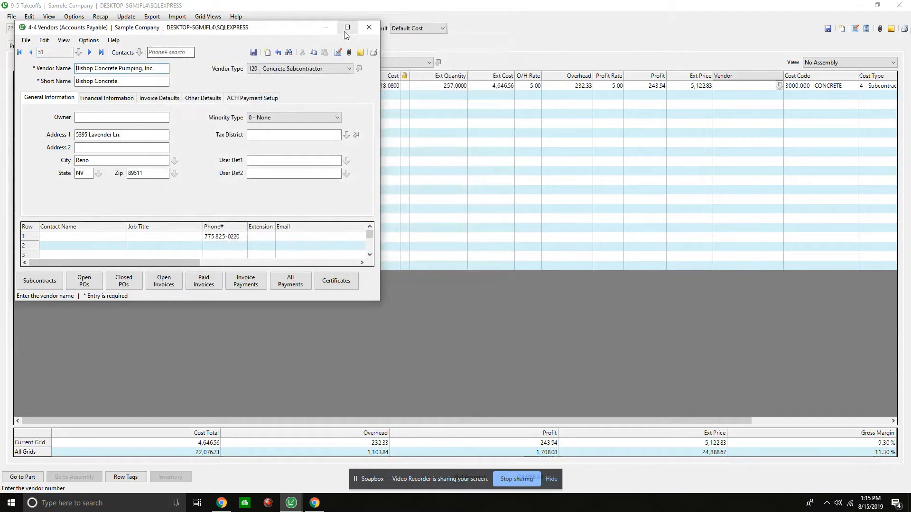
# - Choose Porter Ready Mix from the 120 - Concrete Subcontractor vendors, assign it to the Concrete Subcontractor part, and save the takeoff
pyautogui.click(78, 53)
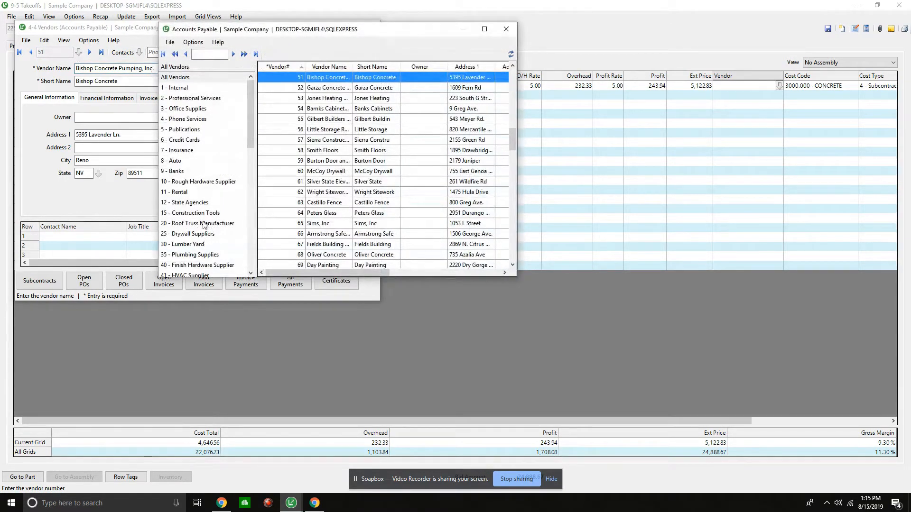
pyautogui.scroll(-5, 203, 225)
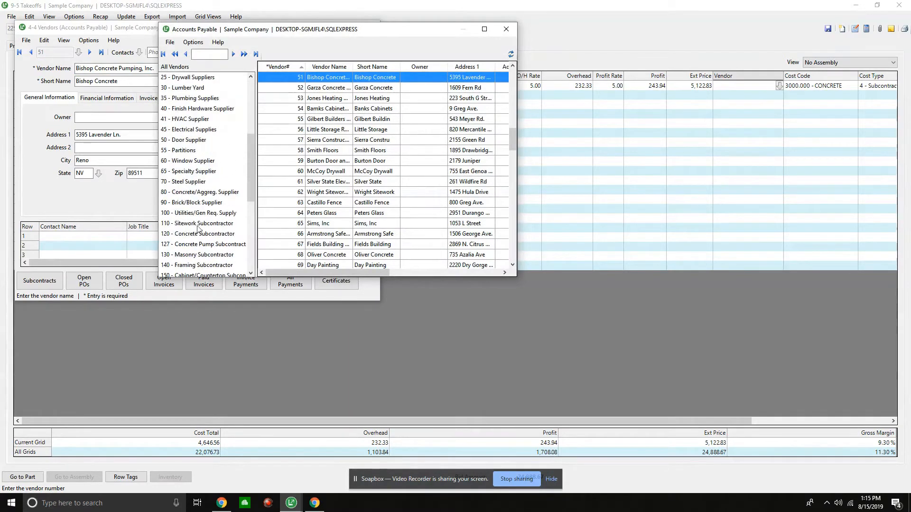
pyautogui.click(223, 234)
pyautogui.click(291, 87)
pyautogui.doubleClick(291, 87)
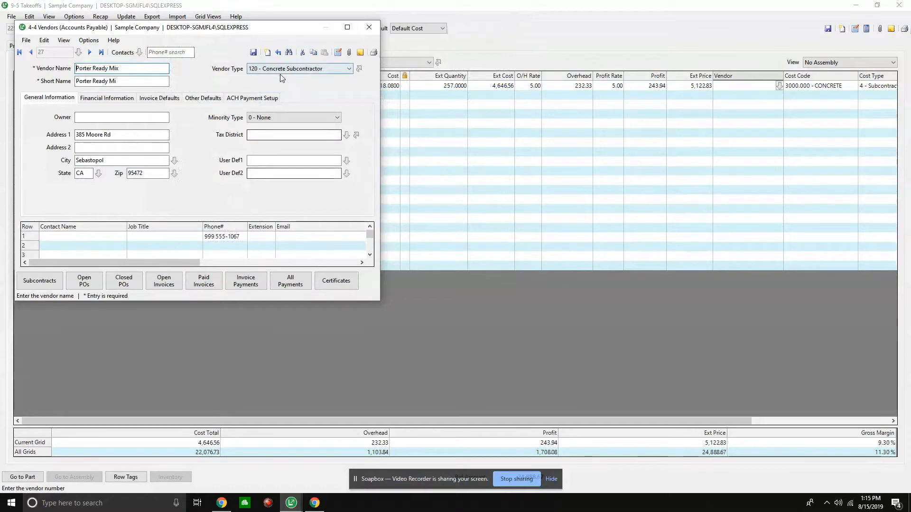
pyautogui.click(254, 53)
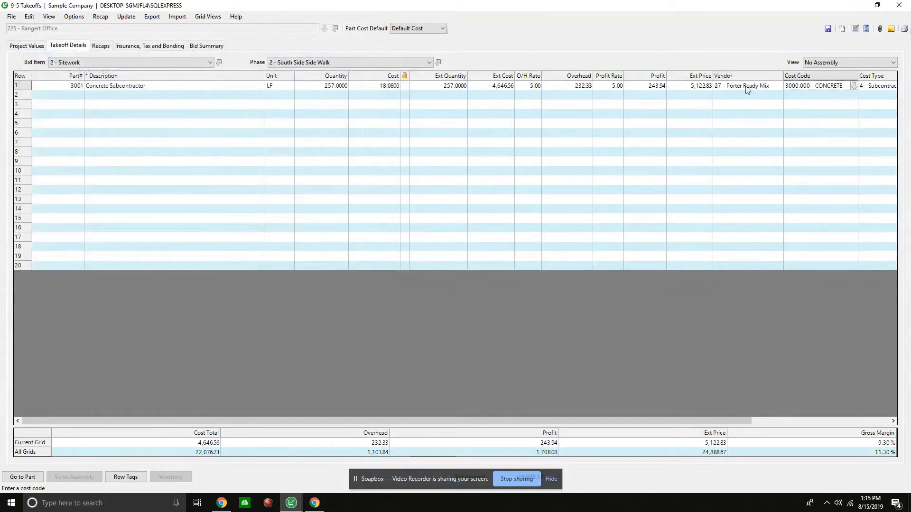
pyautogui.click(747, 145)
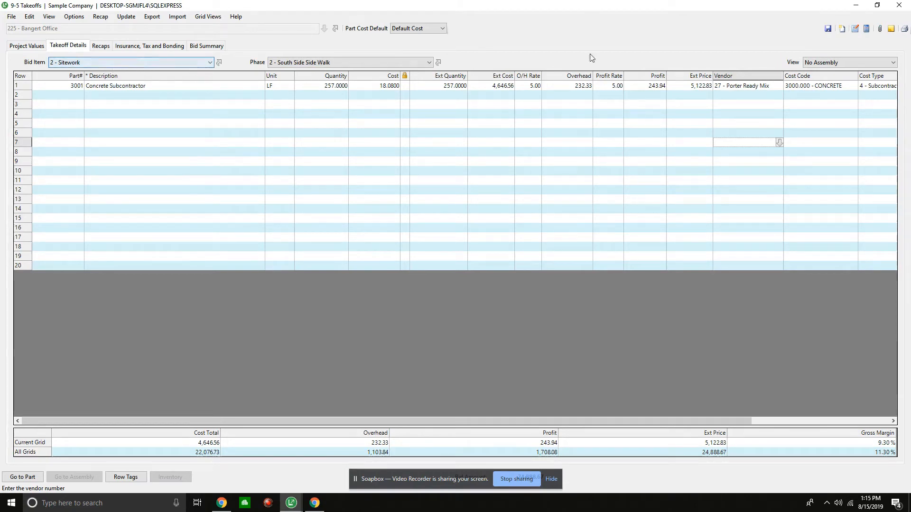
pyautogui.click(831, 30)
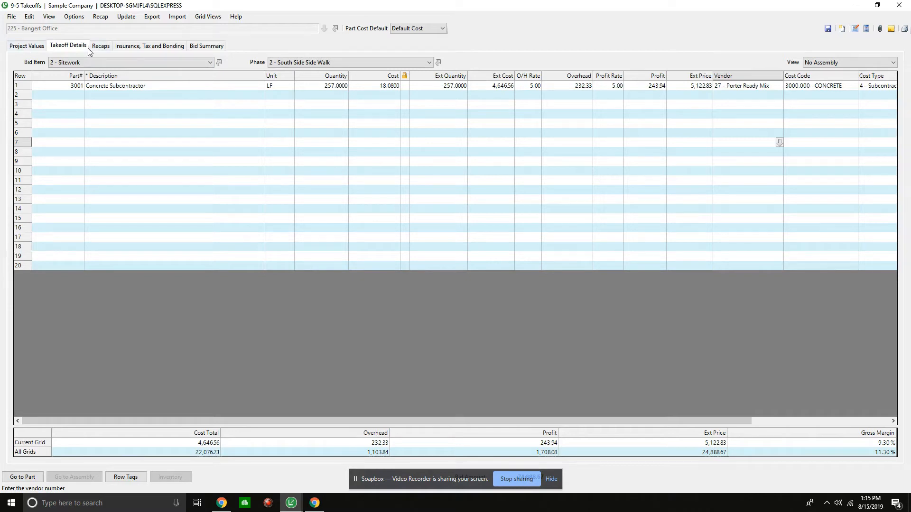
# - Display the General Conditions bid item with the phase set to 0 - None to review its parts
pyautogui.click(81, 59)
pyautogui.click(95, 80)
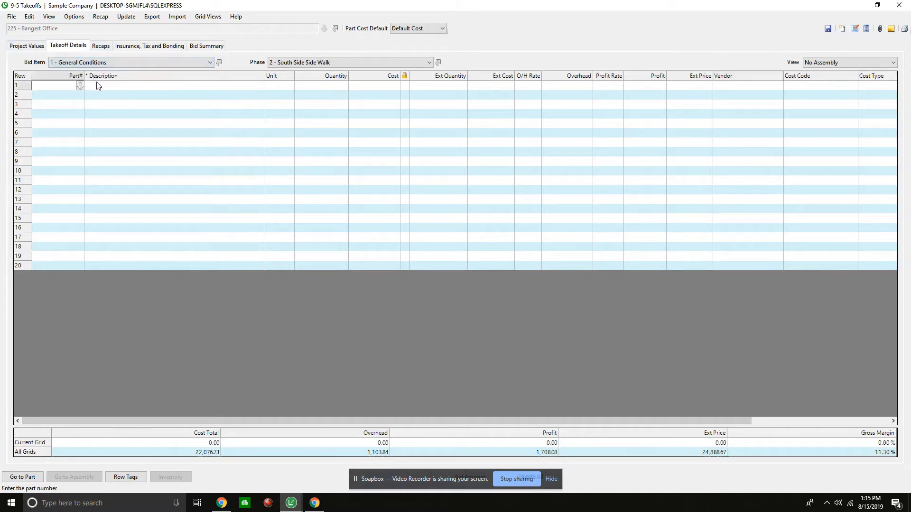
pyautogui.click(292, 62)
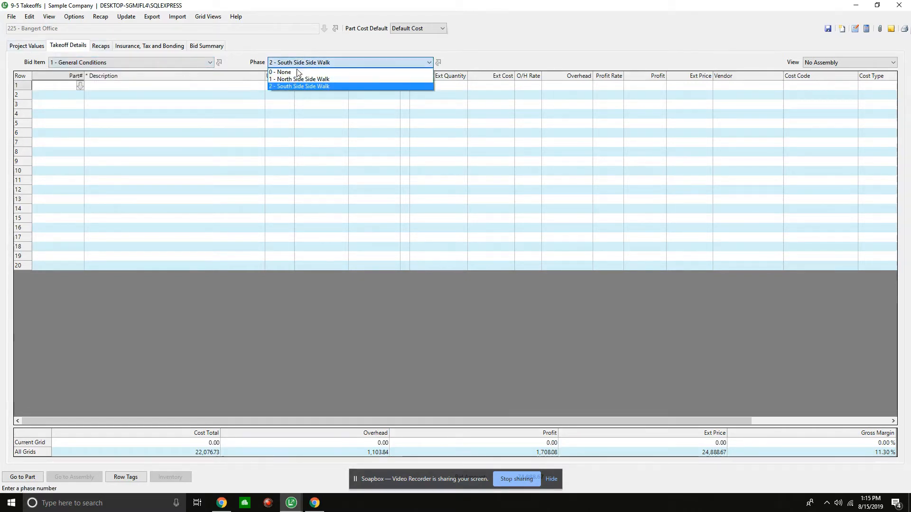
pyautogui.click(294, 73)
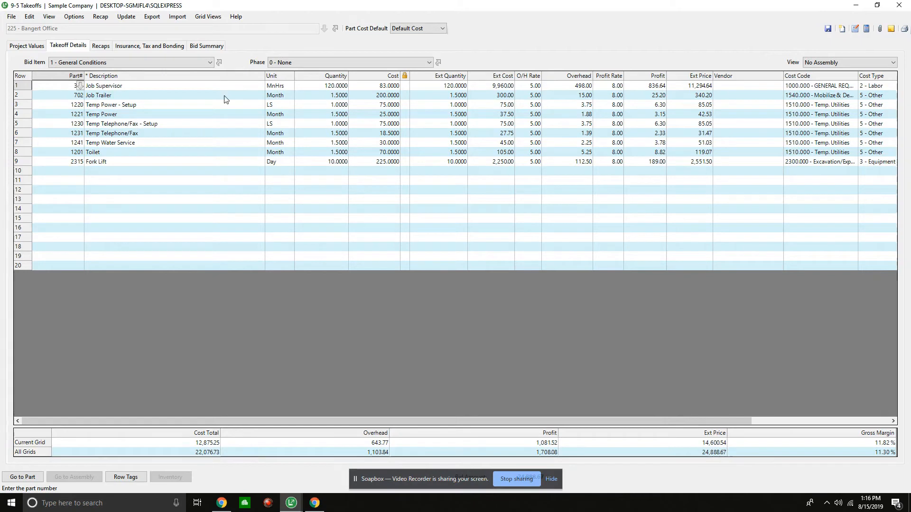
# - Switch to the Sitework bid item and display its North Side Side Walk phase
pyautogui.click(297, 61)
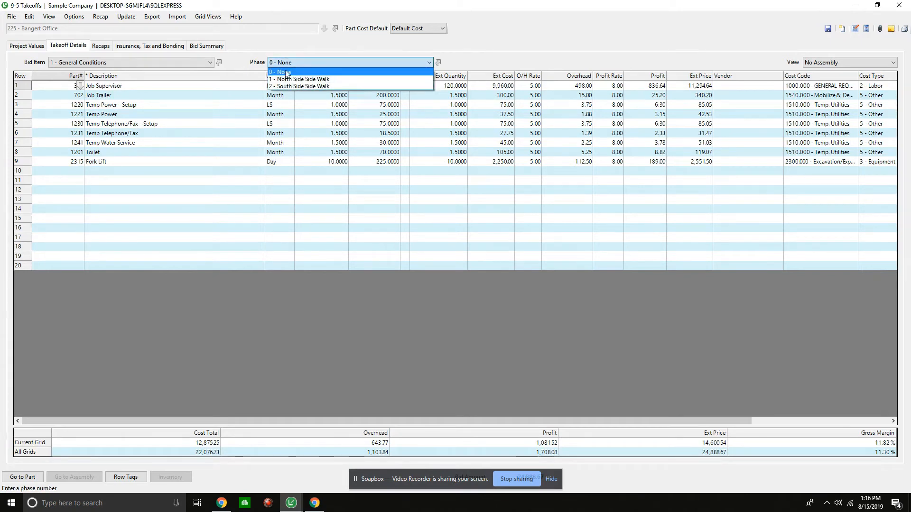
pyautogui.click(200, 63)
pyautogui.click(175, 63)
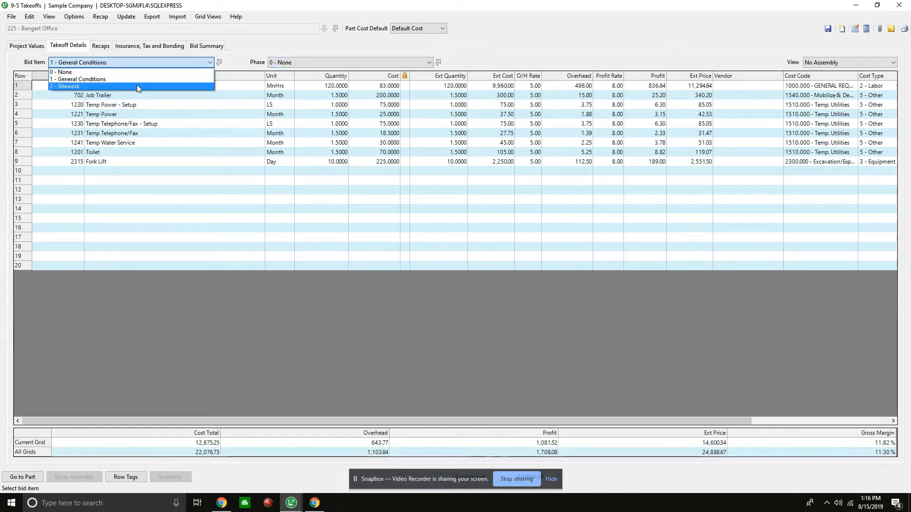
pyautogui.click(136, 86)
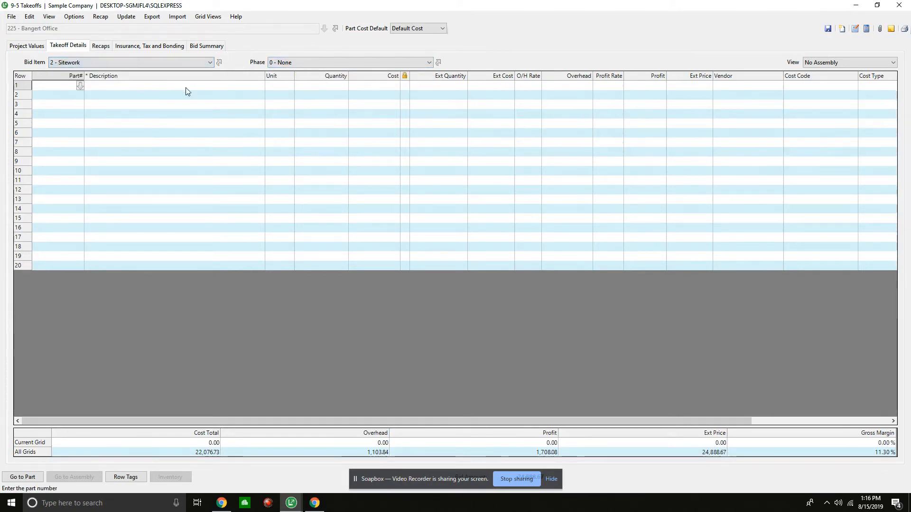
pyautogui.click(294, 66)
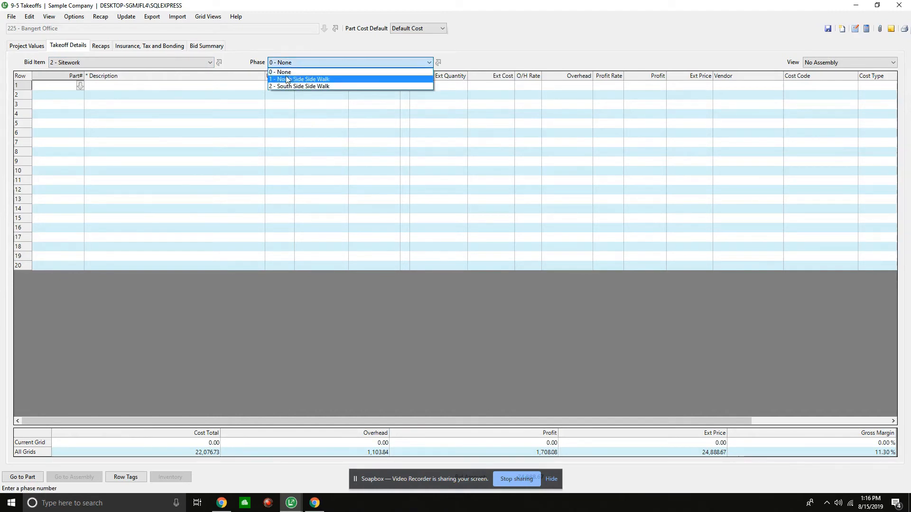
pyautogui.click(285, 79)
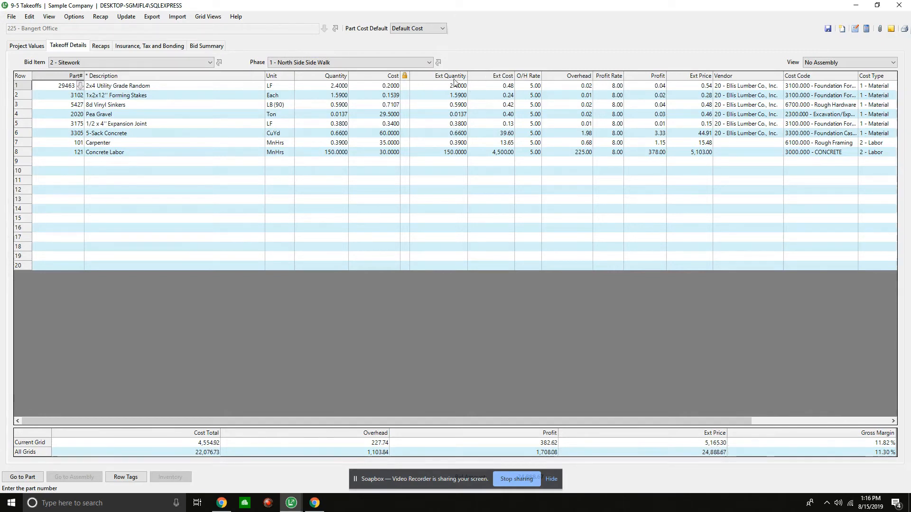
# - Display the South Side Side Walk phase of the Sitework bid item and preview the 21 - Takeoff Worksheet report for job 225
pyautogui.click(413, 62)
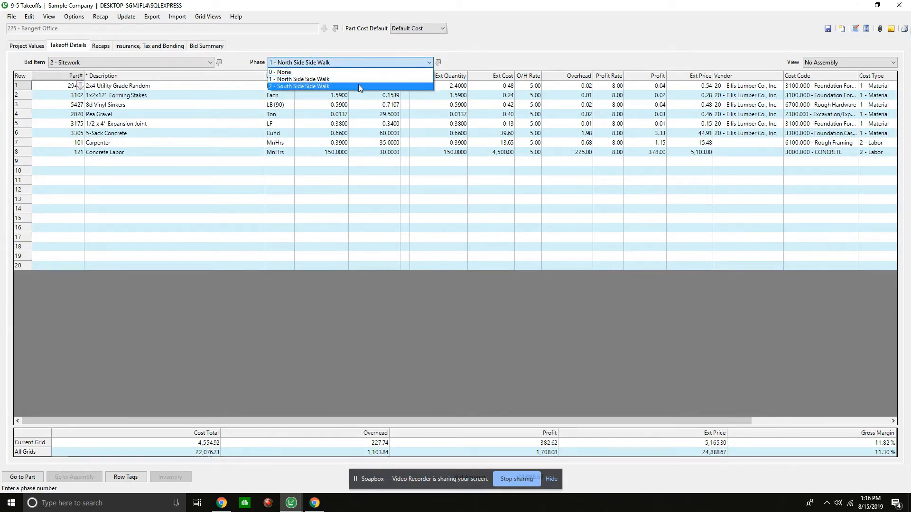
pyautogui.click(358, 84)
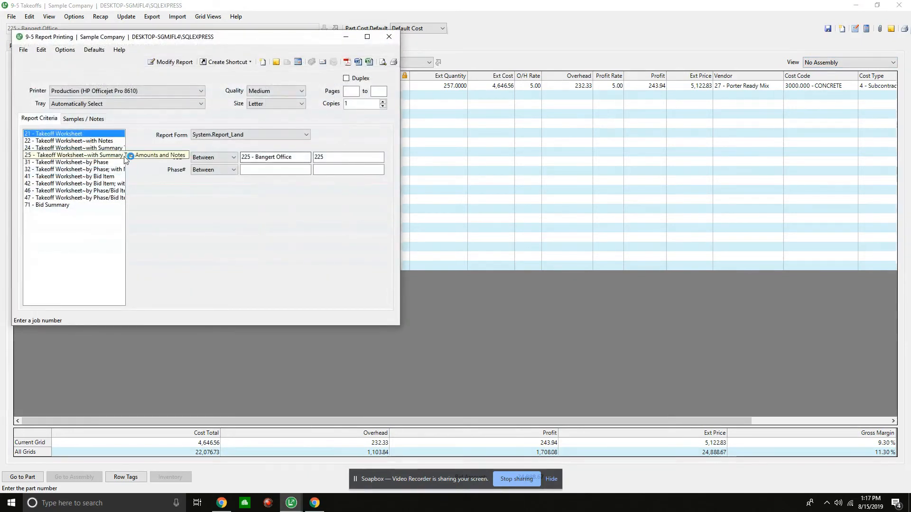
pyautogui.moveTo(127, 153); pyautogui.dragTo(187, 153)
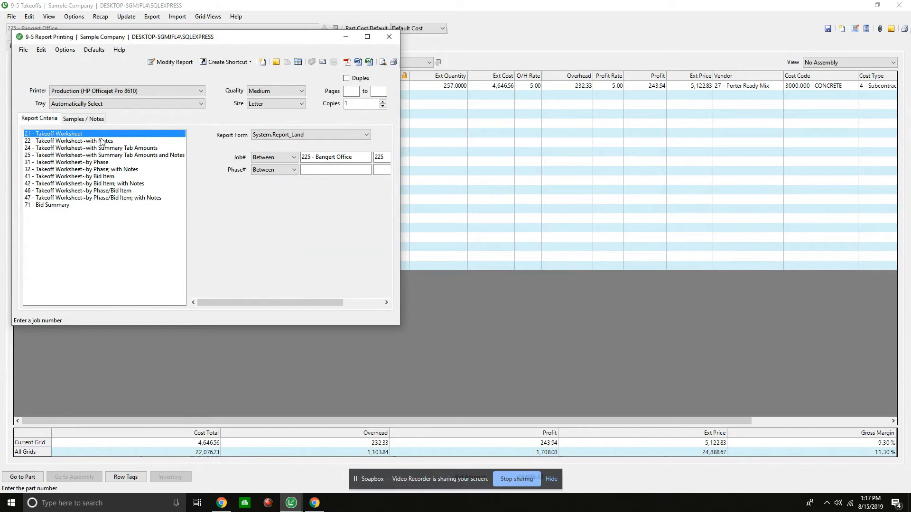
pyautogui.click(382, 62)
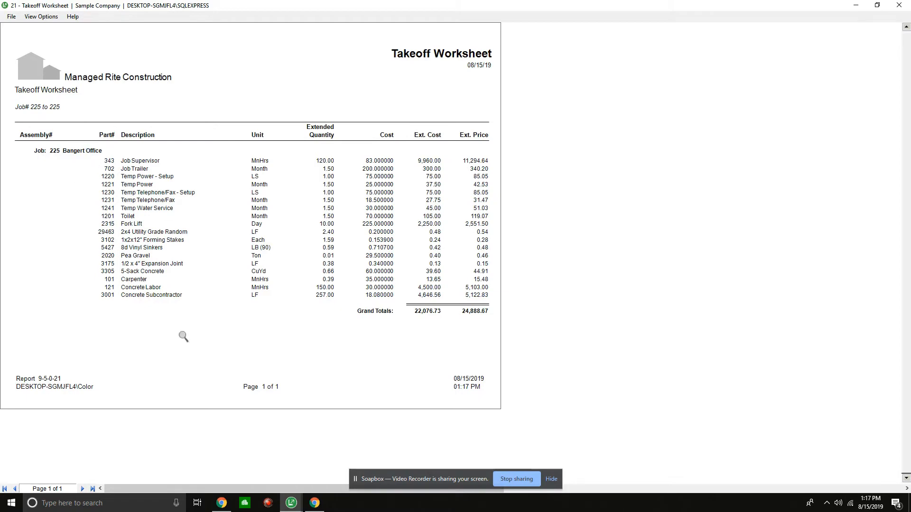
pyautogui.click(899, 5)
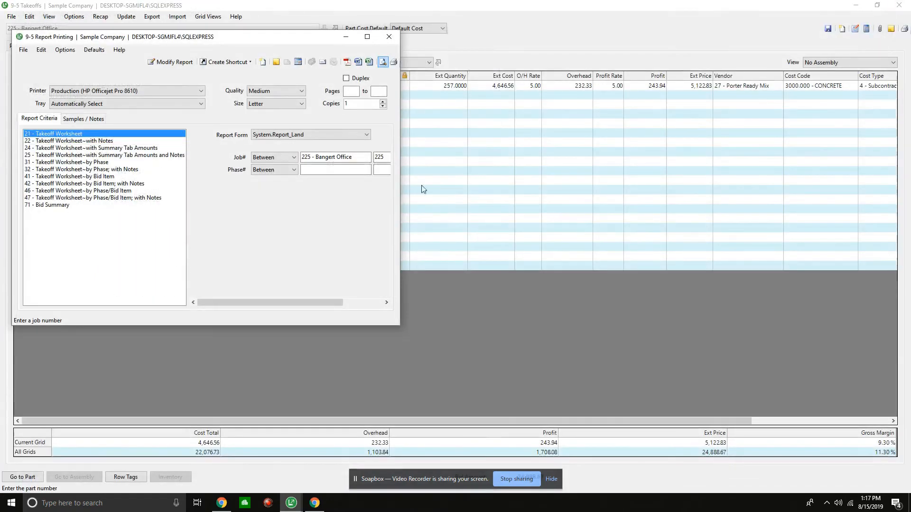
# - Limit the 21 - Takeoff Worksheet report to phase 1 - North Side Side Walk and preview it
pyautogui.click(316, 170)
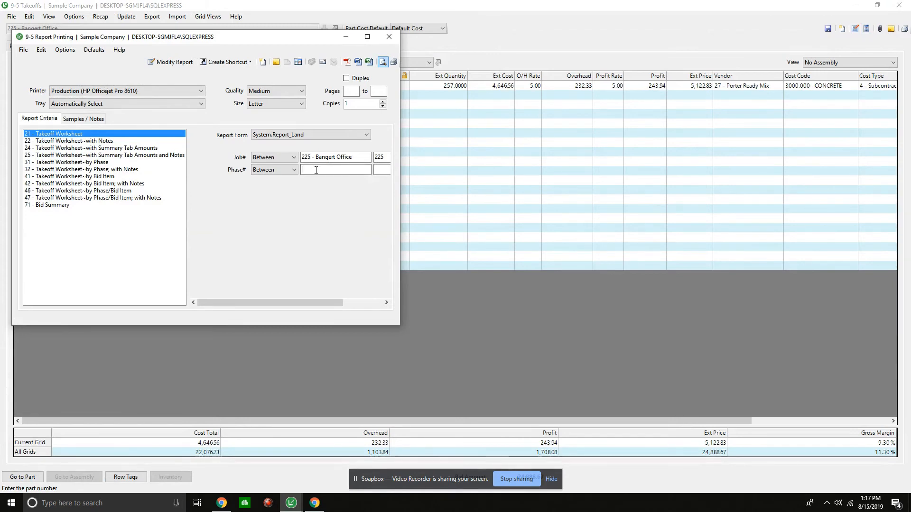
pyautogui.write('1')
pyautogui.press('Tab')
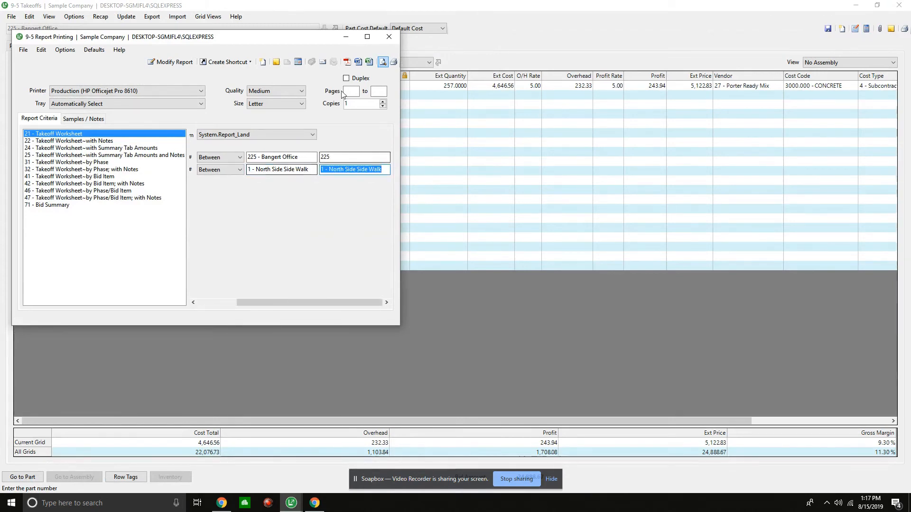
pyautogui.click(382, 62)
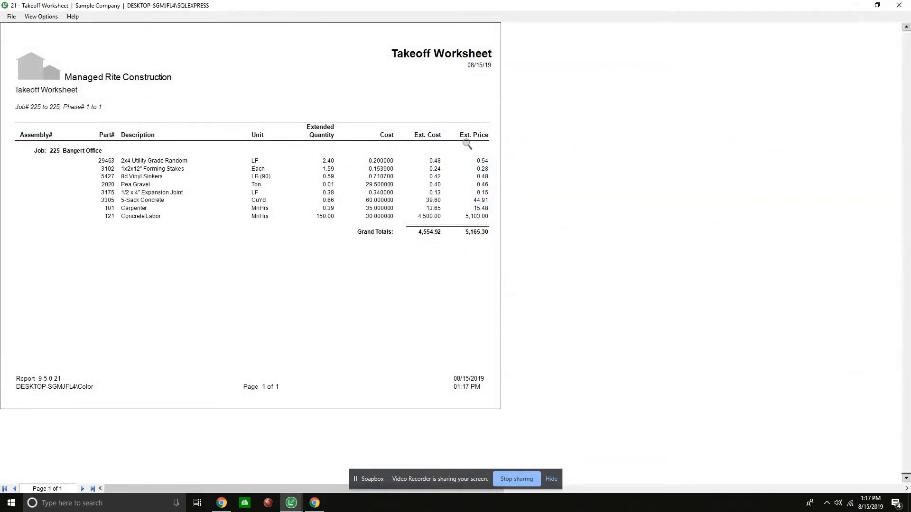
pyautogui.click(899, 4)
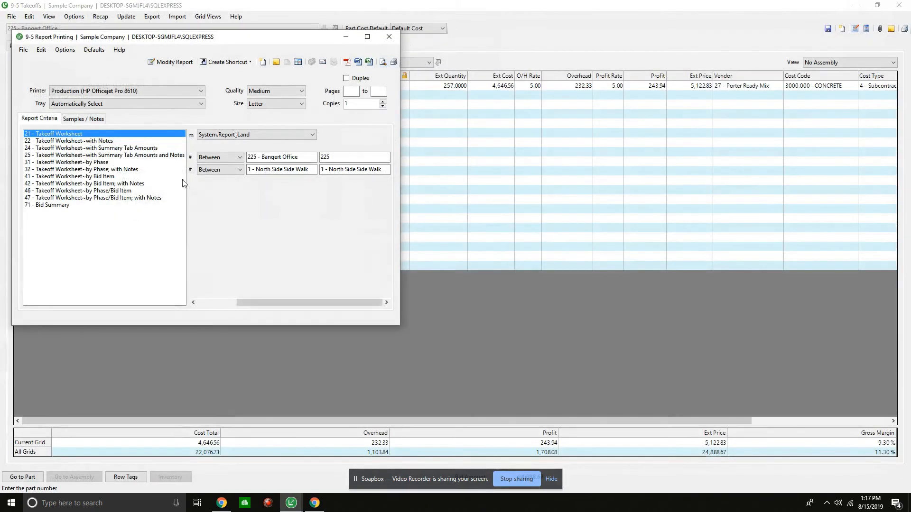
# - Preview the 31 - Takeoff Worksheet~by Phase report for job 225 with no phase restriction
pyautogui.click(102, 149)
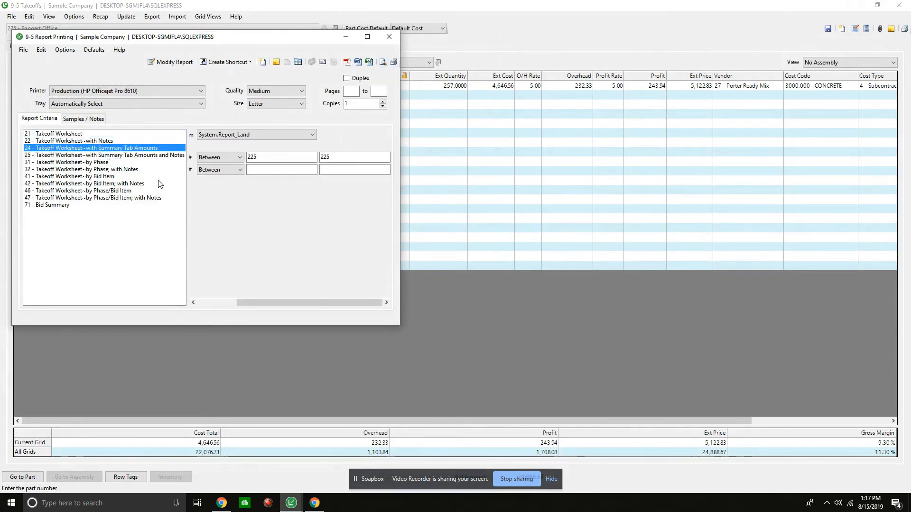
pyautogui.press('Down')
pyautogui.press('Down')
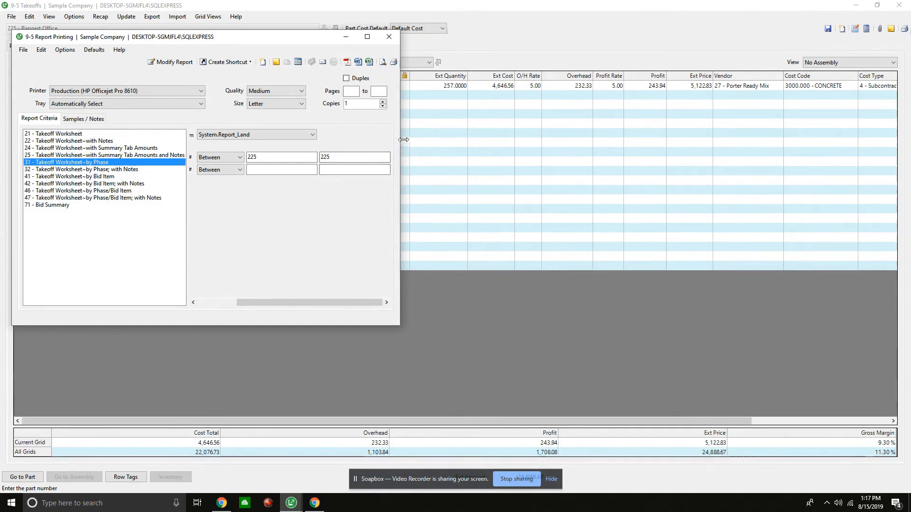
pyautogui.click(382, 63)
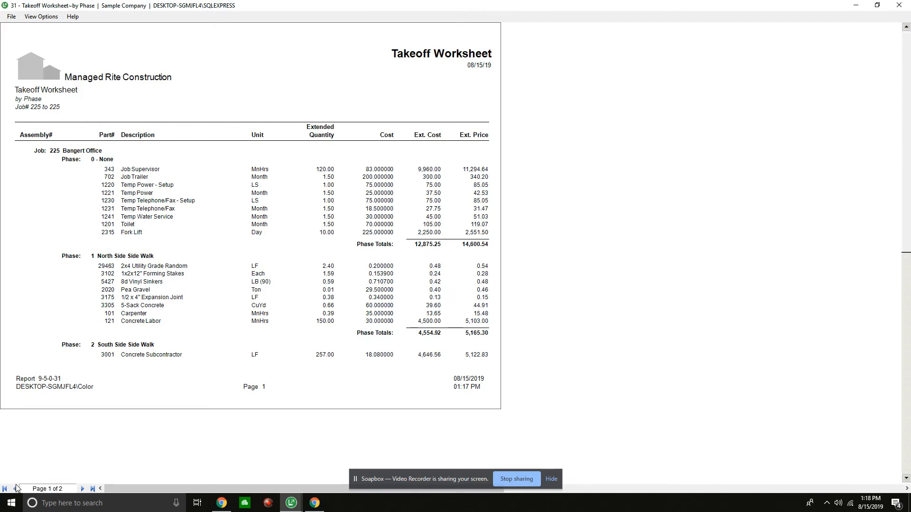
pyautogui.click(900, 5)
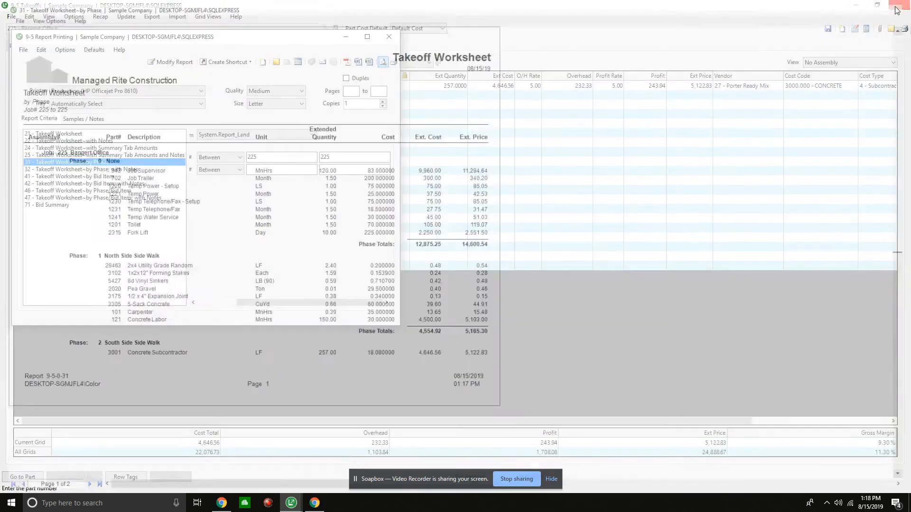
# - Review both pages of the 47 - Takeoff Worksheet~by Phase/Bid Item; with Notes report, and close the report printing and takeoff windows
pyautogui.click(99, 198)
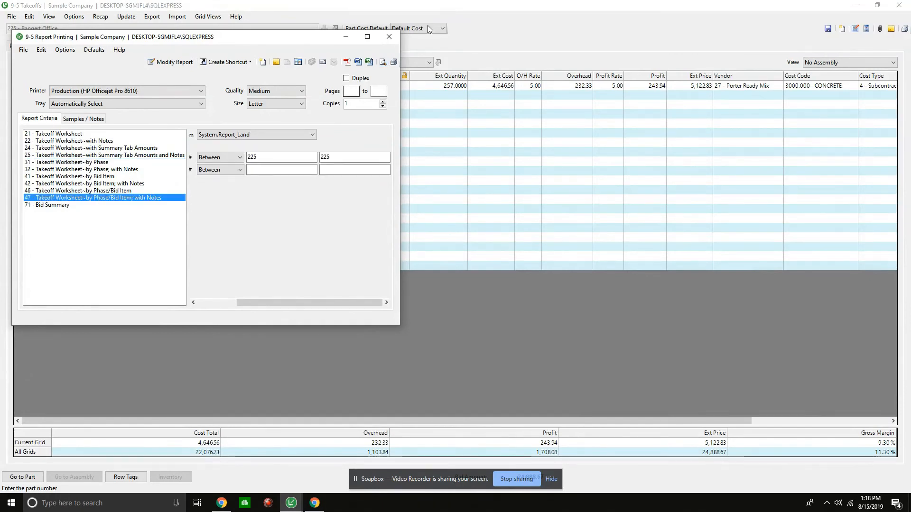
pyautogui.click(384, 62)
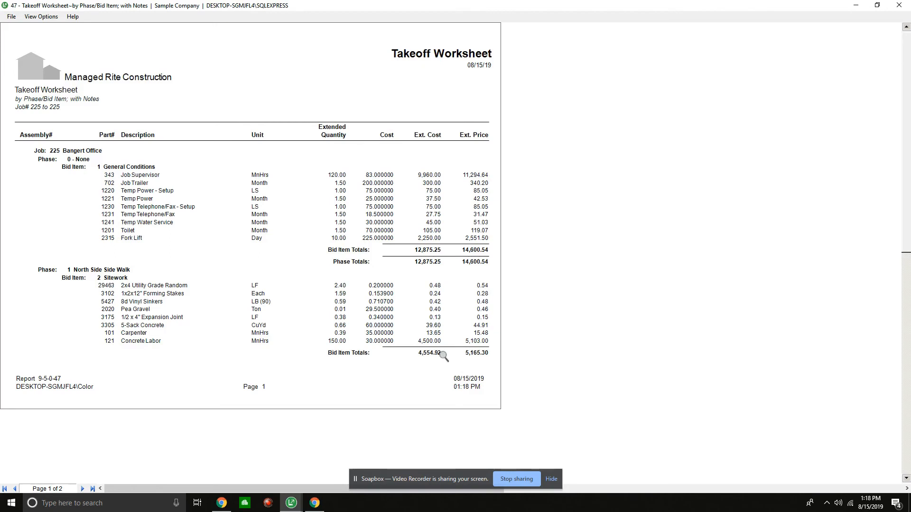
pyautogui.scroll(-3, 442, 356)
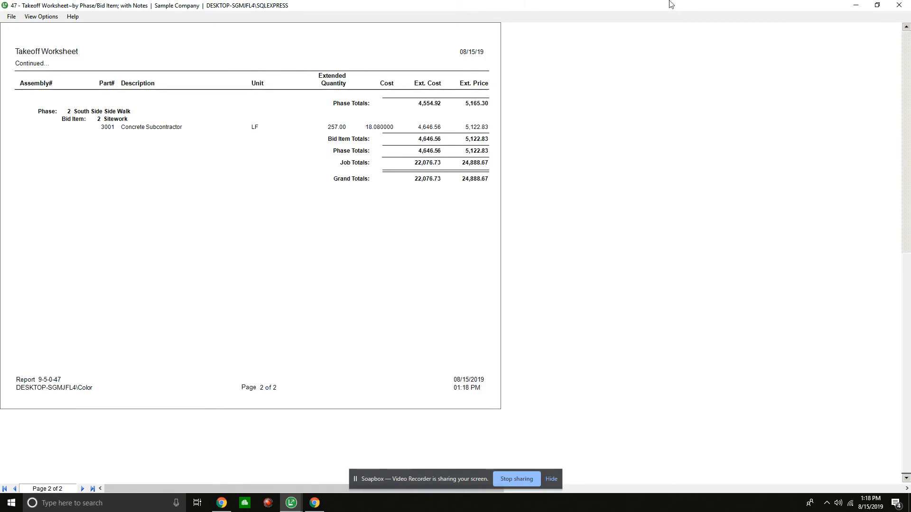
pyautogui.click(899, 5)
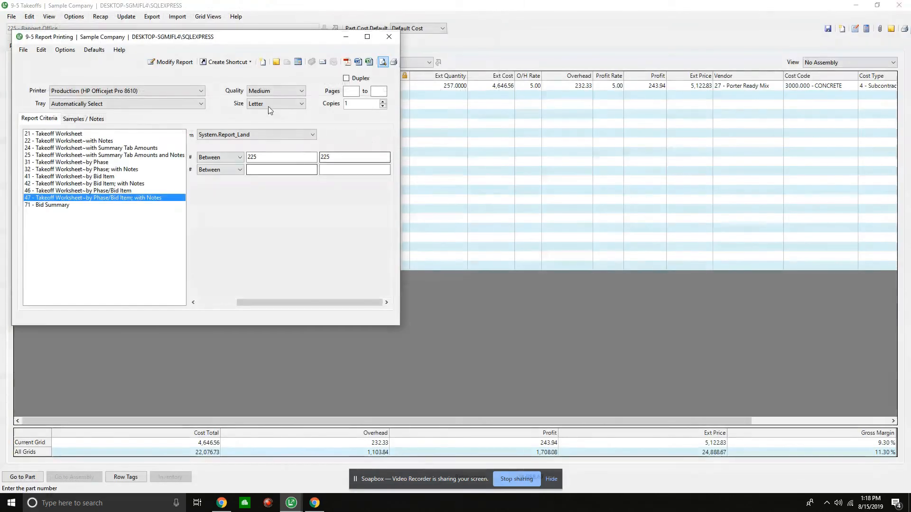
pyautogui.click(398, 35)
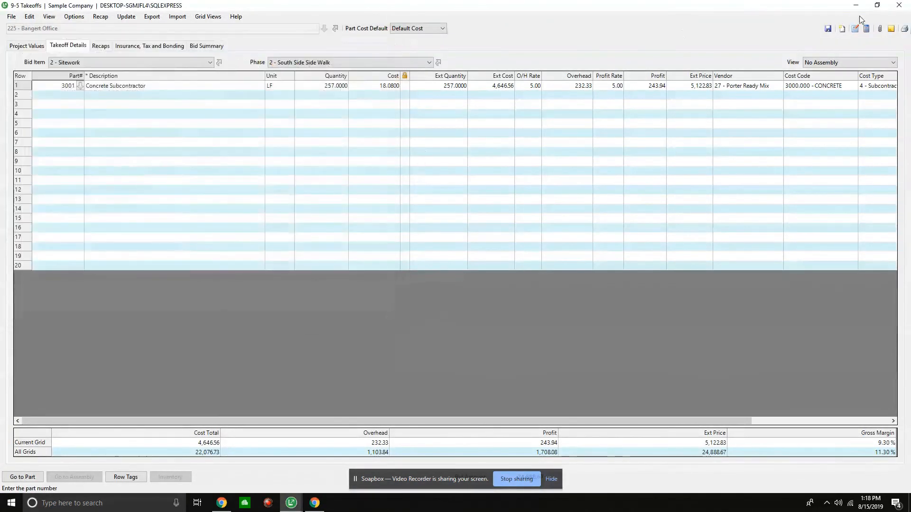
pyautogui.click(899, 5)
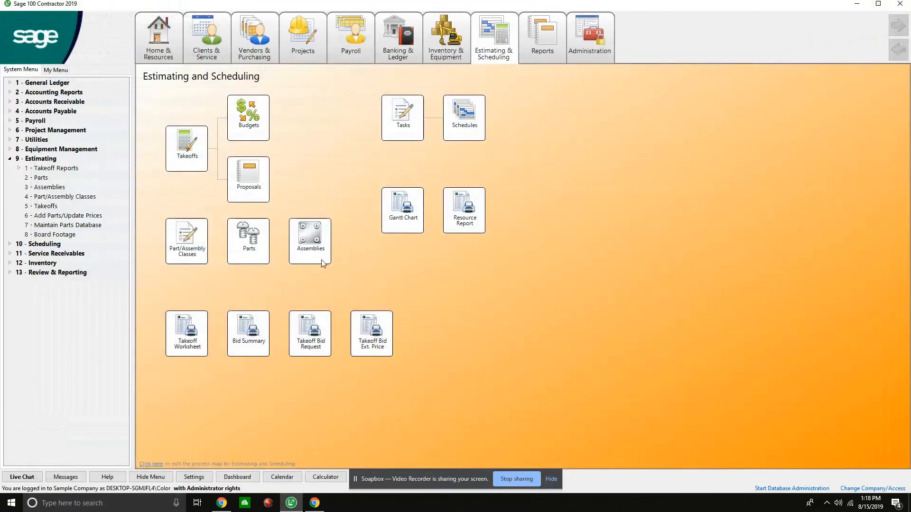